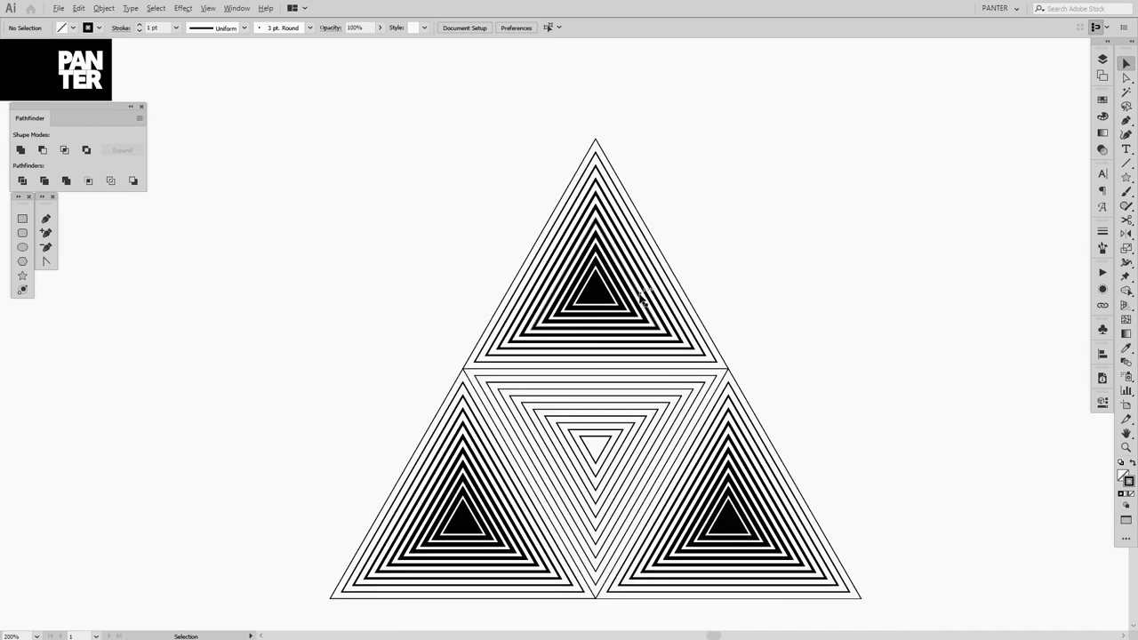
Step: Create a scaled-down copy of the outlined triangle at the centre of the large one
{"action": "left_click_drag", "start_coordinate": [792, 314], "coordinate": [507, 299]}
{"action": "scroll", "coordinate": [755, 321], "scroll_direction": "up", "scroll_amount": 3}
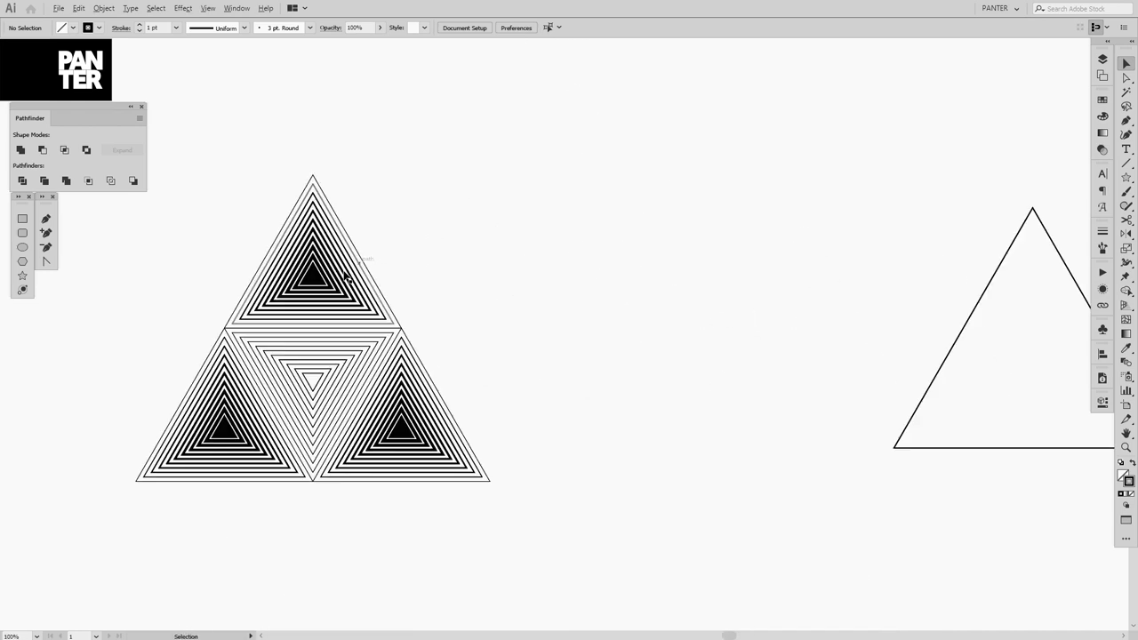
{"action": "scroll", "coordinate": [707, 310], "scroll_direction": "right", "scroll_amount": 10}
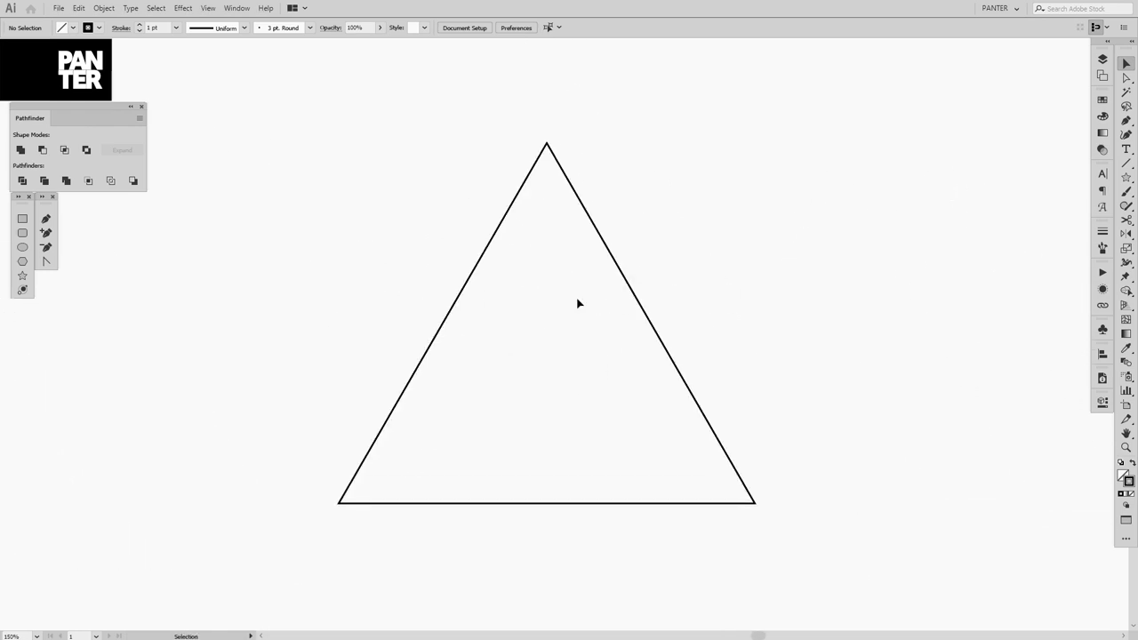
{"action": "left_click", "coordinate": [643, 313]}
{"action": "left_click_drag", "start_coordinate": [753, 324], "coordinate": [574, 345]}
{"action": "left_click_drag", "start_coordinate": [418, 391], "coordinate": [381, 397]}
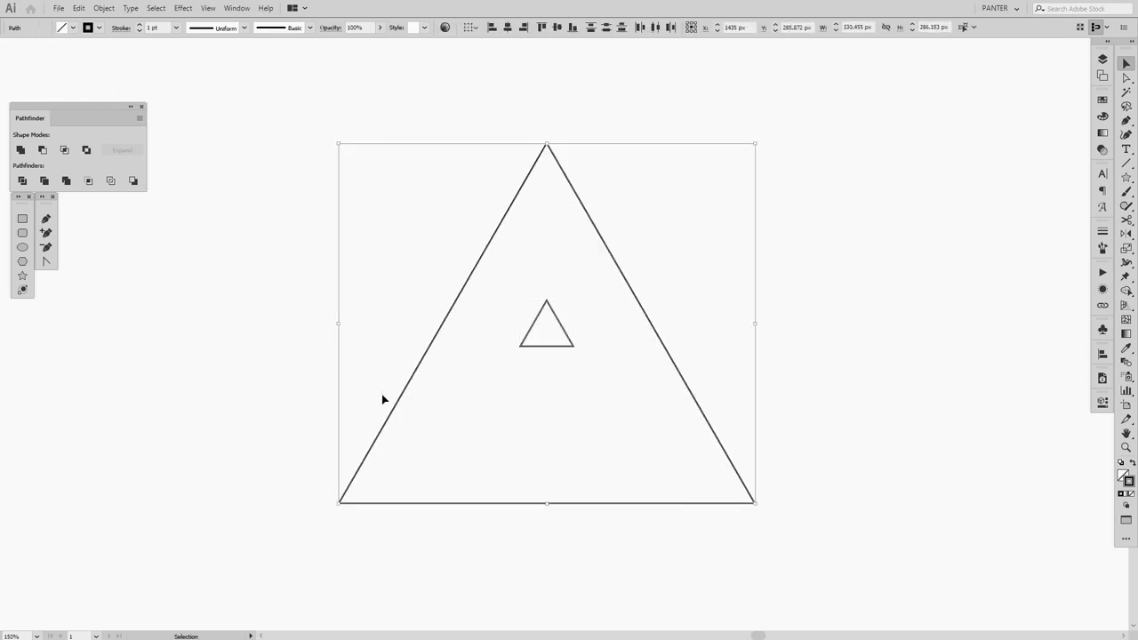
Step: Try vertical centre alignment on the triangles, and move the small triangle lower inside the large one
{"action": "left_click", "coordinate": [556, 28]}
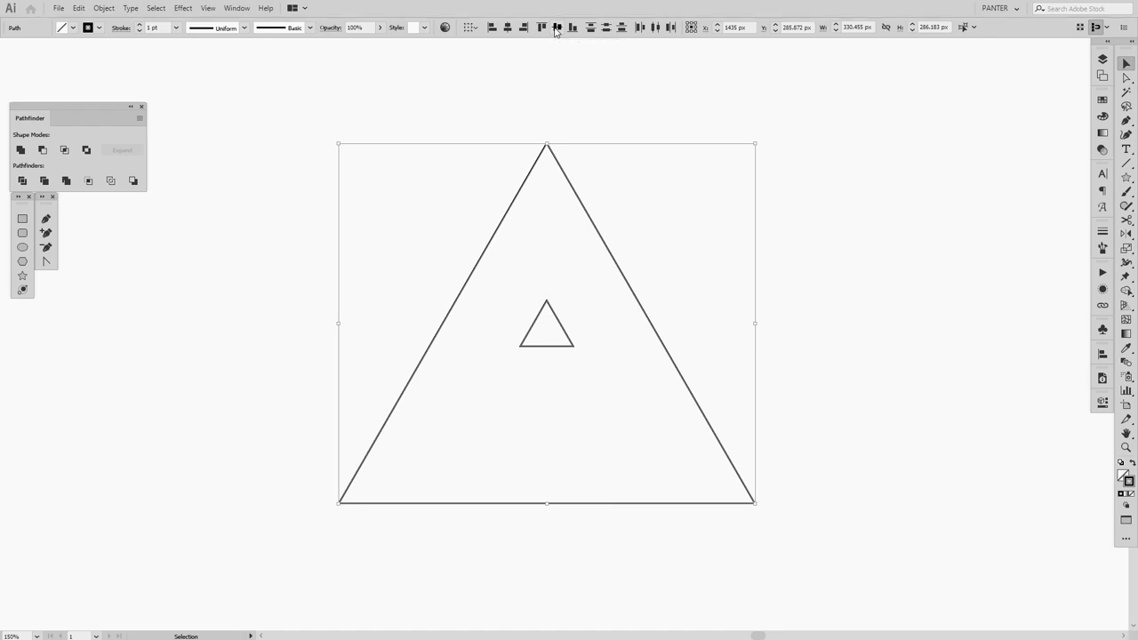
{"action": "left_click", "coordinate": [655, 211]}
{"action": "left_click_drag", "start_coordinate": [574, 337], "coordinate": [569, 387]}
{"action": "left_click", "coordinate": [833, 330]}
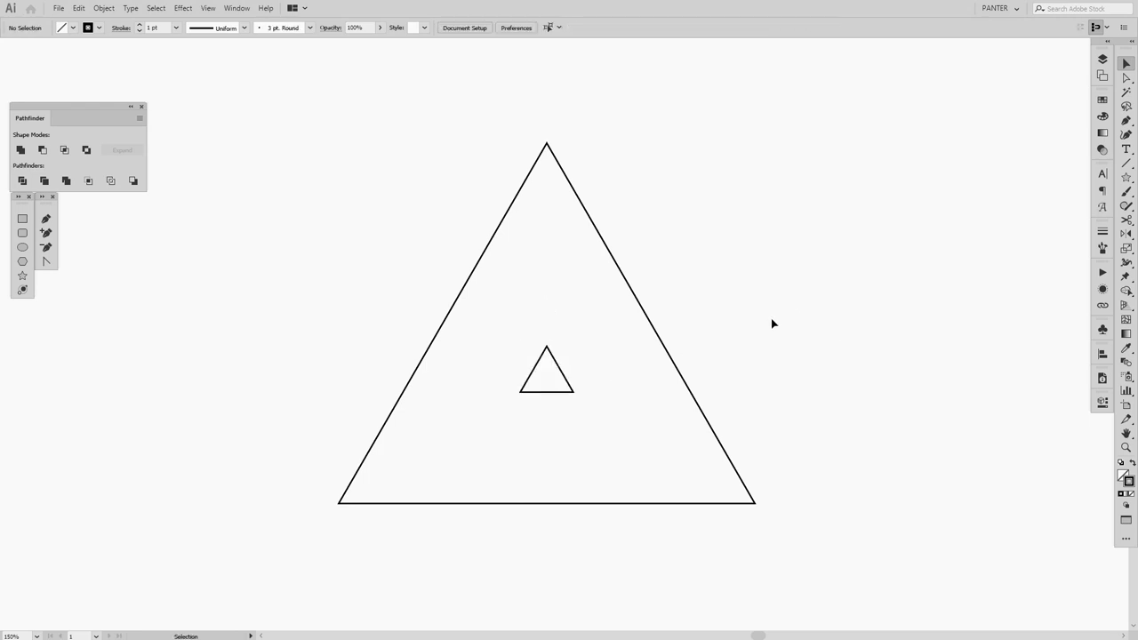
Step: Align the small and large triangles by their vertical centres
{"action": "left_click", "coordinate": [631, 289]}
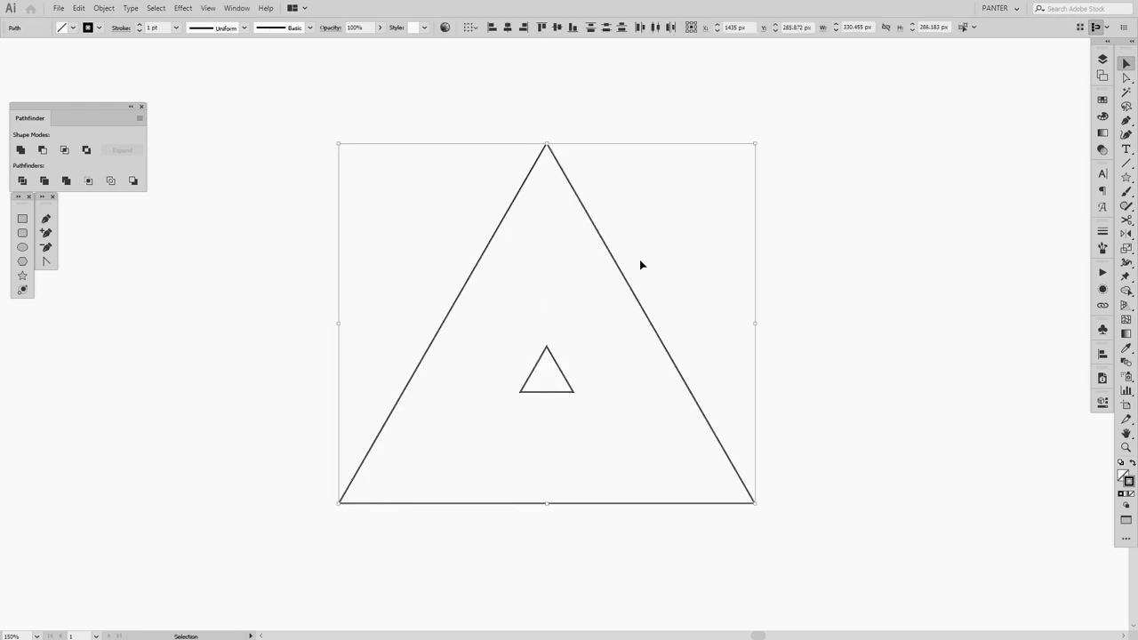
{"action": "left_click", "coordinate": [557, 27]}
{"action": "left_click", "coordinate": [752, 287]}
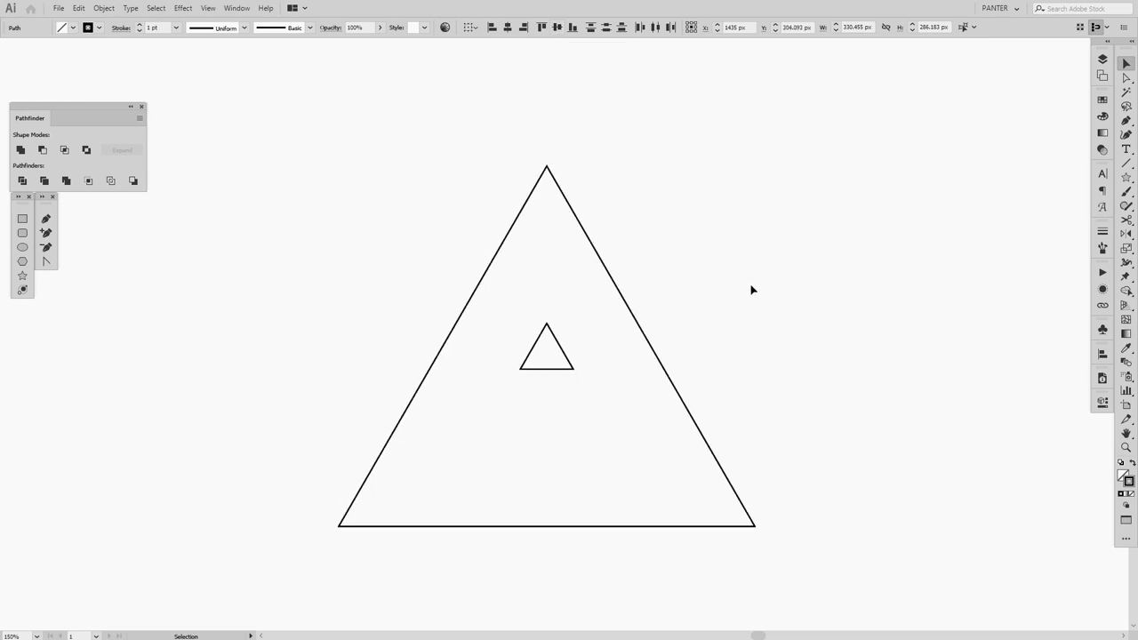
{"action": "scroll", "coordinate": [679, 338], "scroll_direction": "down", "scroll_amount": 2}
{"action": "left_click_drag", "start_coordinate": [678, 340], "coordinate": [702, 357]}
{"action": "scroll", "coordinate": [702, 334], "scroll_direction": "up", "scroll_amount": 2}
{"action": "left_click", "coordinate": [930, 239]}
{"action": "scroll", "coordinate": [721, 260], "scroll_direction": "down", "scroll_amount": 4}
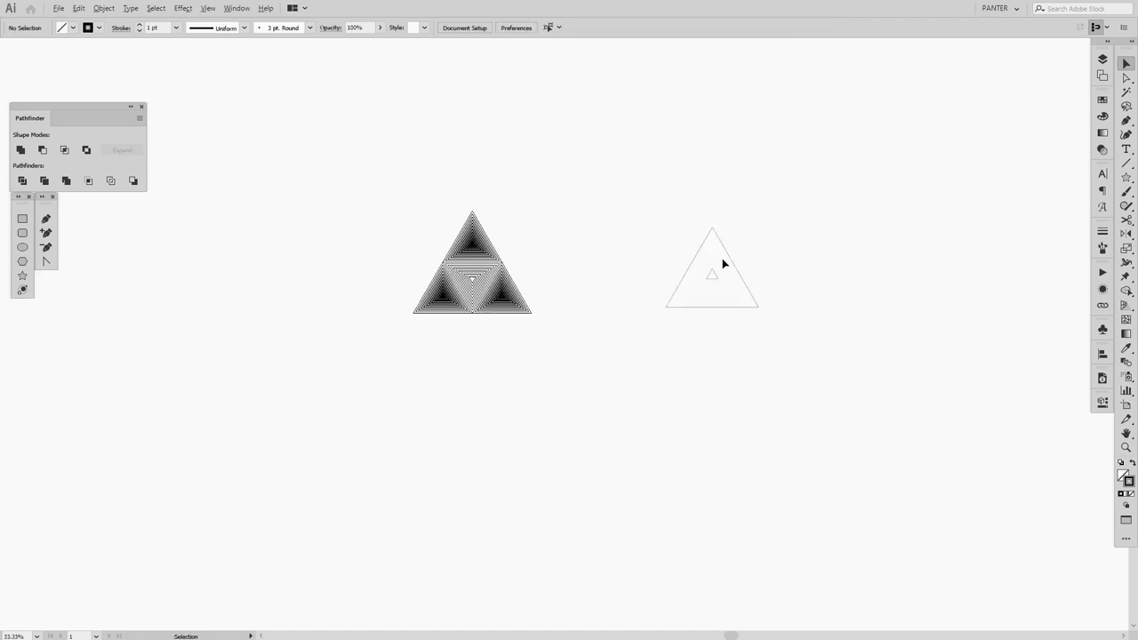
Step: Delete the two outlined triangles and the striped triangle artwork to empty the canvas
{"action": "left_click_drag", "start_coordinate": [695, 210], "coordinate": [744, 404]}
{"action": "key", "text": "Delete"}
{"action": "scroll", "coordinate": [391, 282], "scroll_direction": "up", "scroll_amount": 2}
{"action": "left_click_drag", "start_coordinate": [402, 135], "coordinate": [708, 474]}
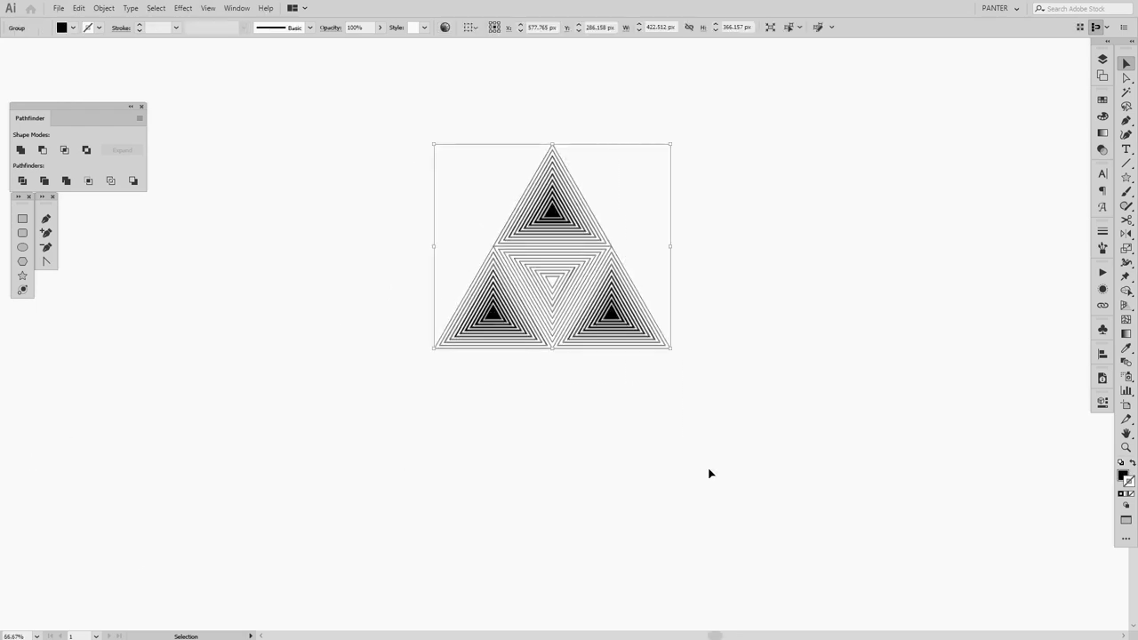
{"action": "key", "text": "Delete"}
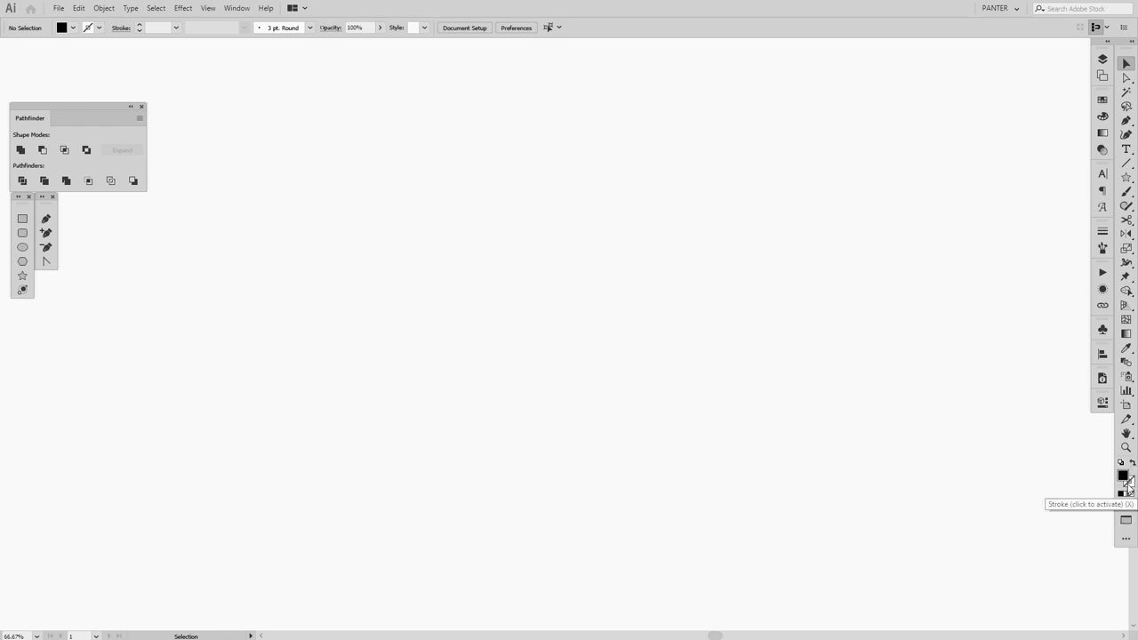
Step: Set new shapes to have no fill and a black stroke
{"action": "key", "text": "shift+x"}
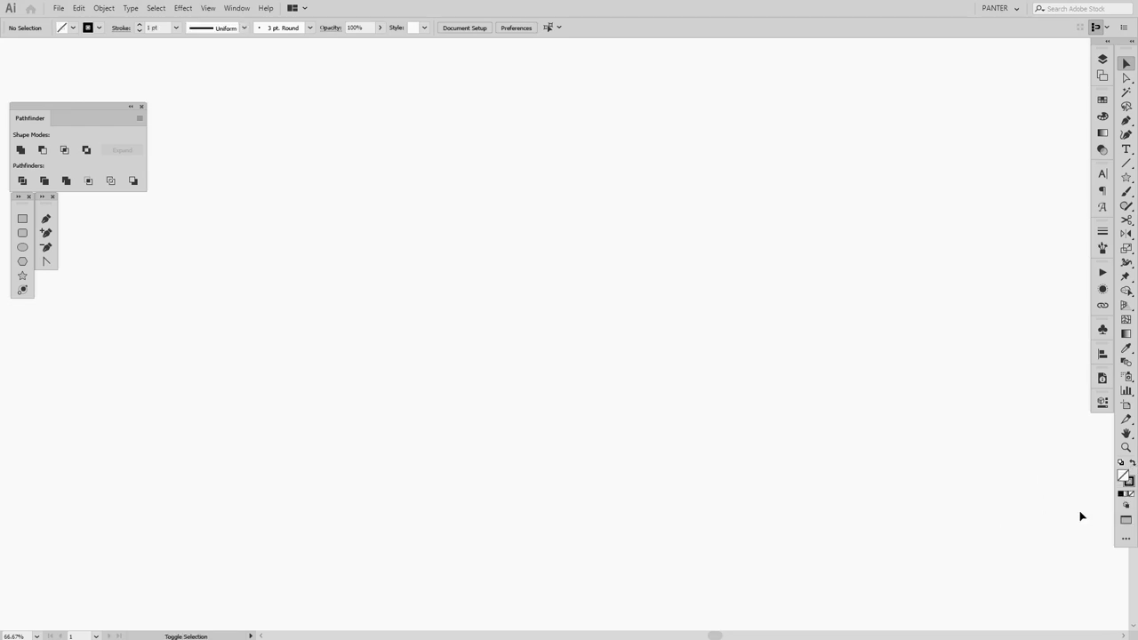
{"action": "left_click", "coordinate": [1127, 486]}
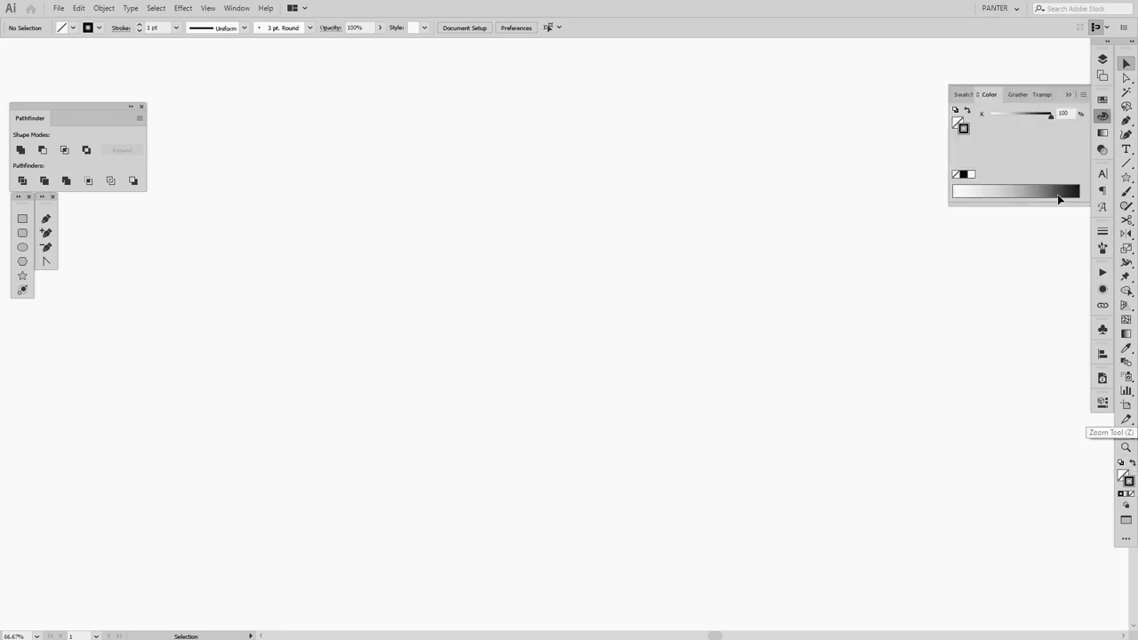
{"action": "left_click", "coordinate": [1069, 94]}
{"action": "key", "text": "space"}
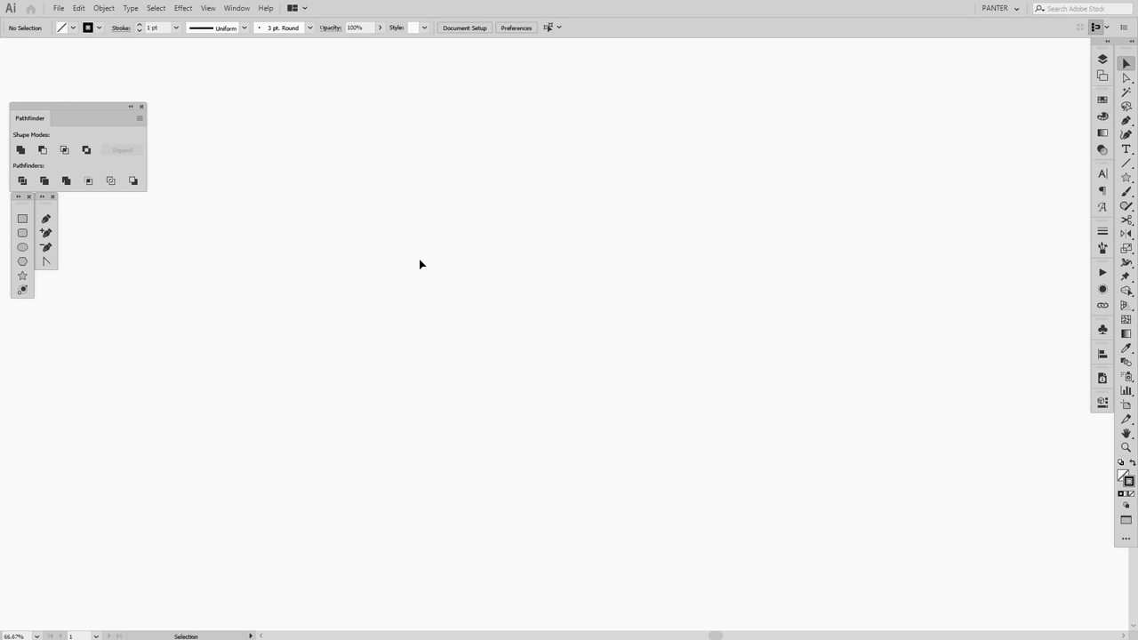
Step: Start drawing a star near the canvas centre with the Star tool and reduce it to three points, forming a triangle
{"action": "left_click", "coordinate": [23, 276]}
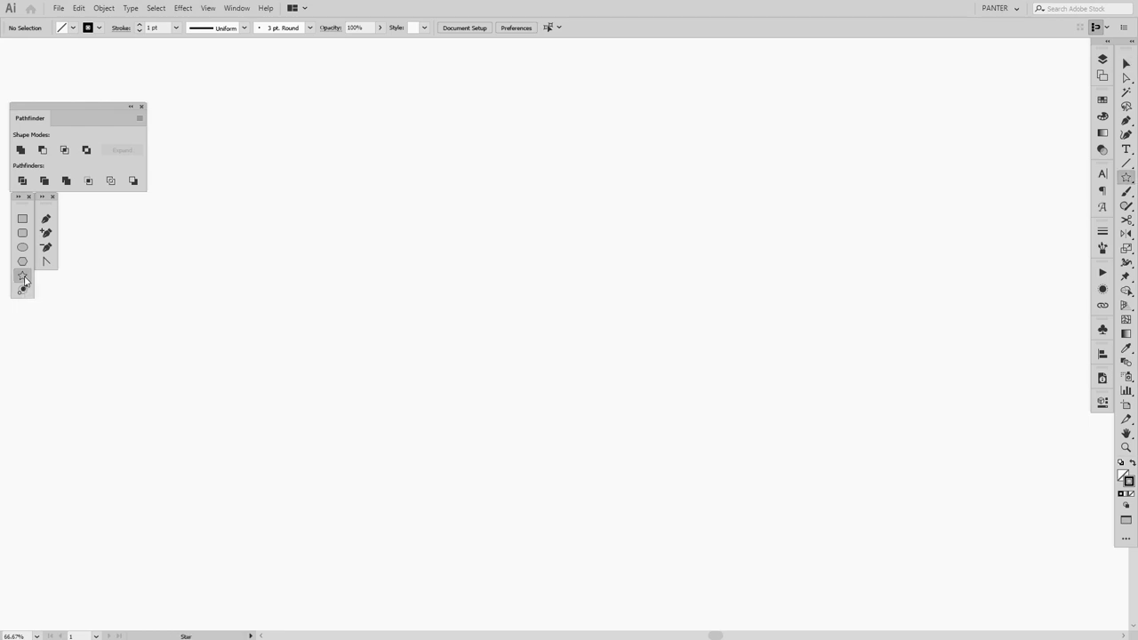
{"action": "left_click", "coordinate": [1126, 181]}
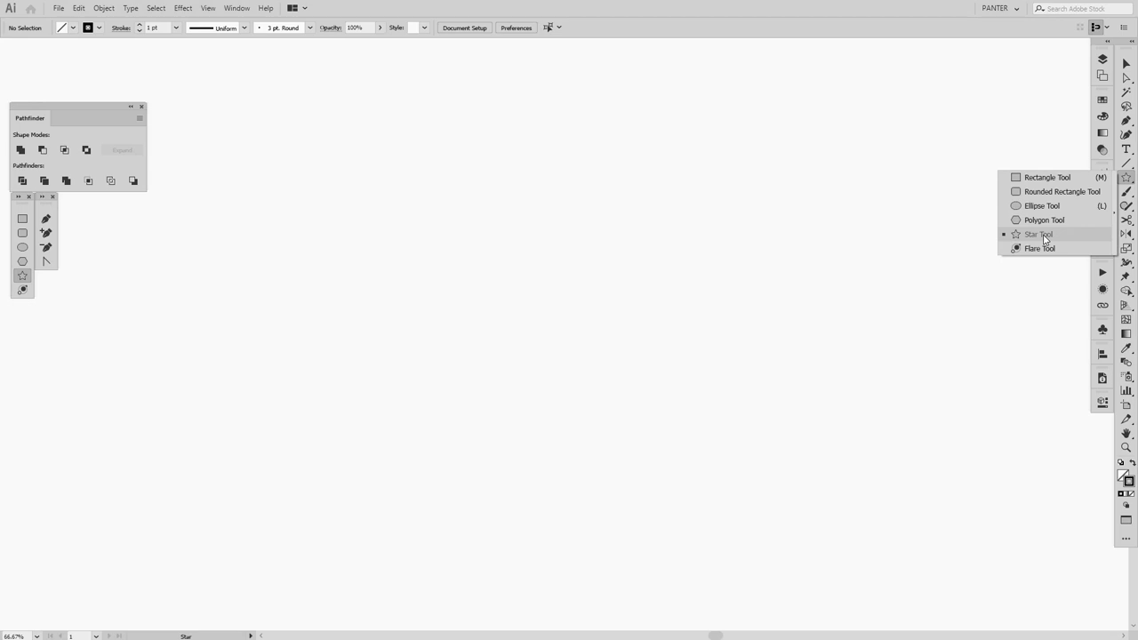
{"action": "left_click", "coordinate": [1039, 234]}
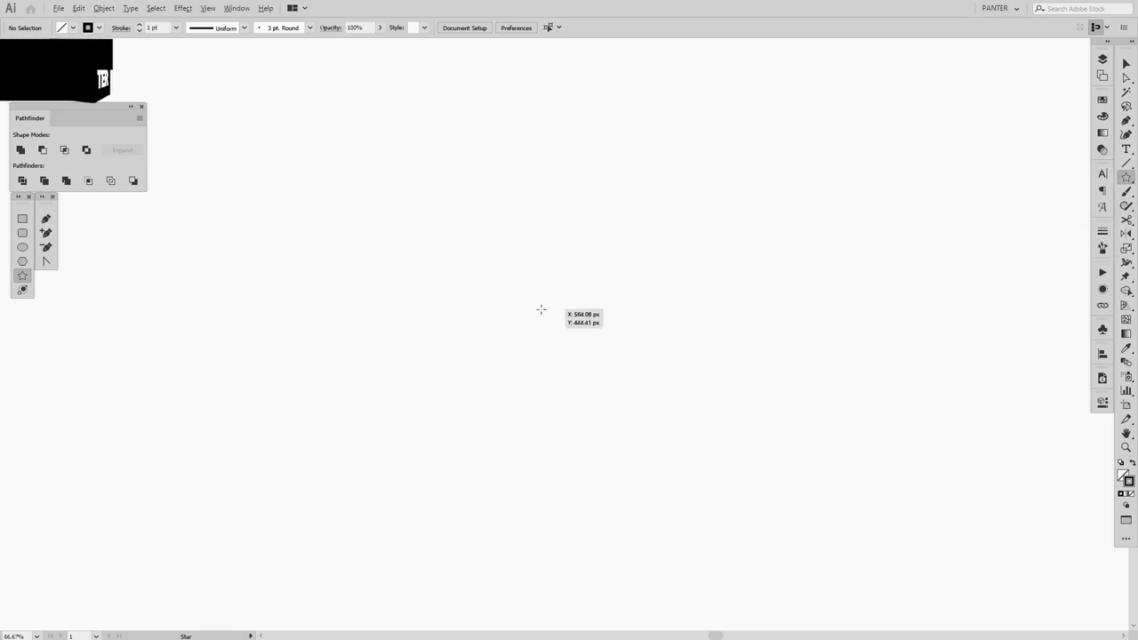
{"action": "left_click_drag", "start_coordinate": [538, 304], "coordinate": [662, 383]}
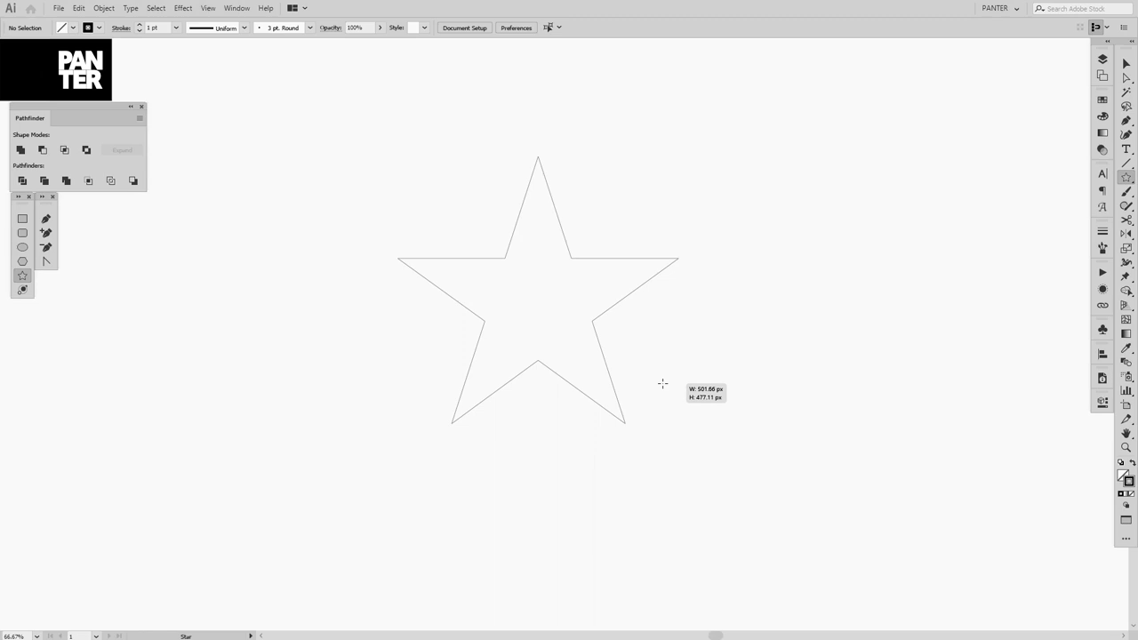
{"action": "left_click_drag", "start_coordinate": [662, 383], "coordinate": [663, 383]}
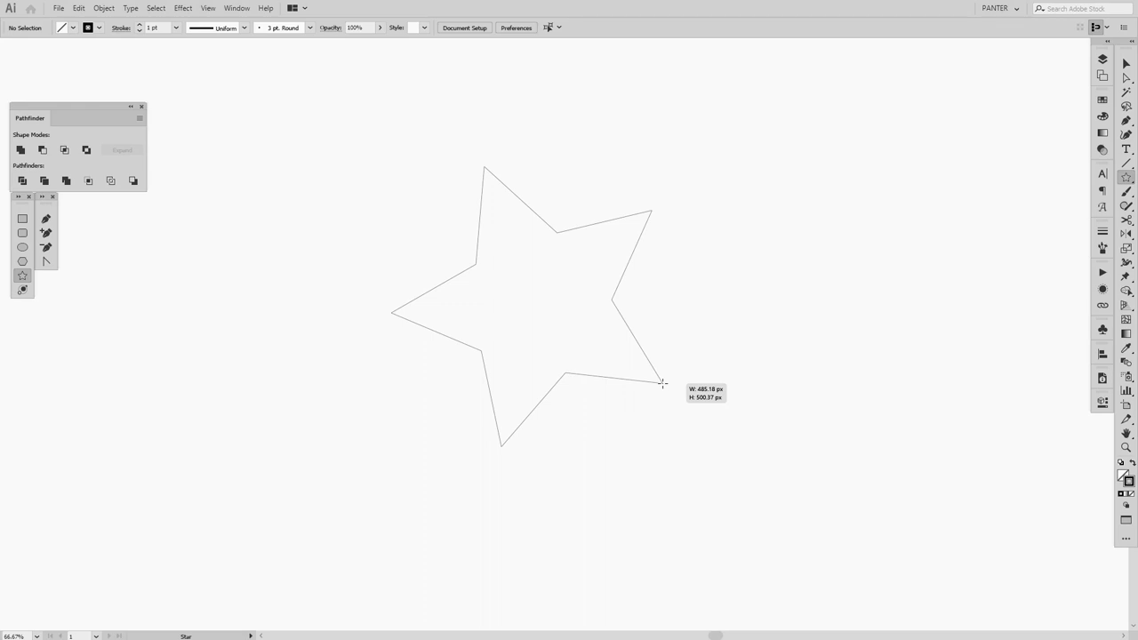
{"action": "key", "text": "Down"}
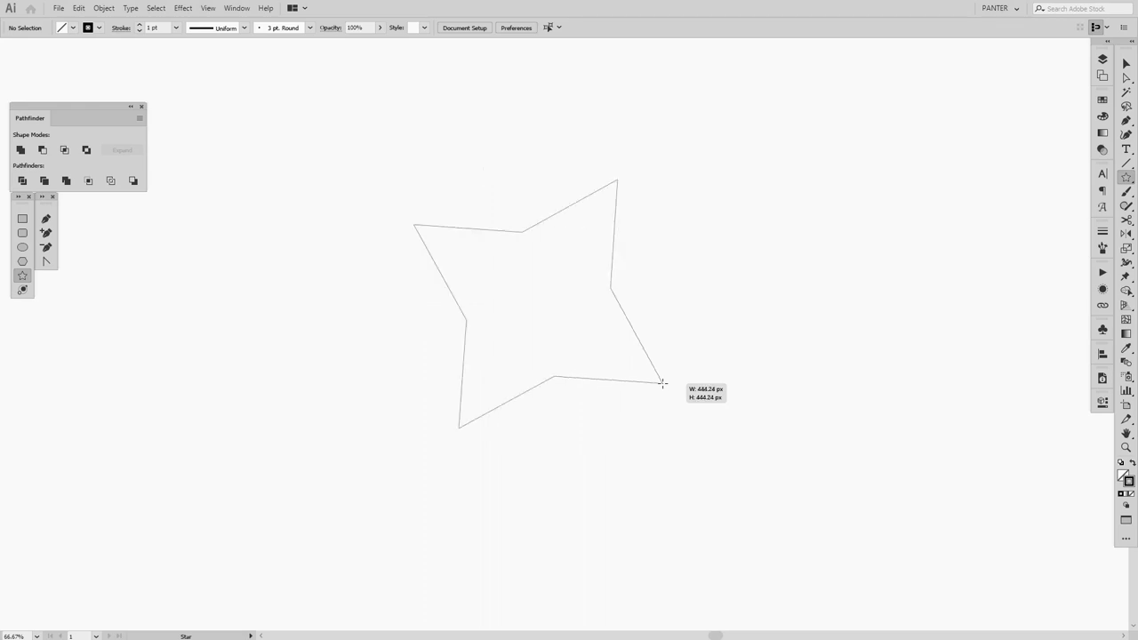
{"action": "key", "text": "Down"}
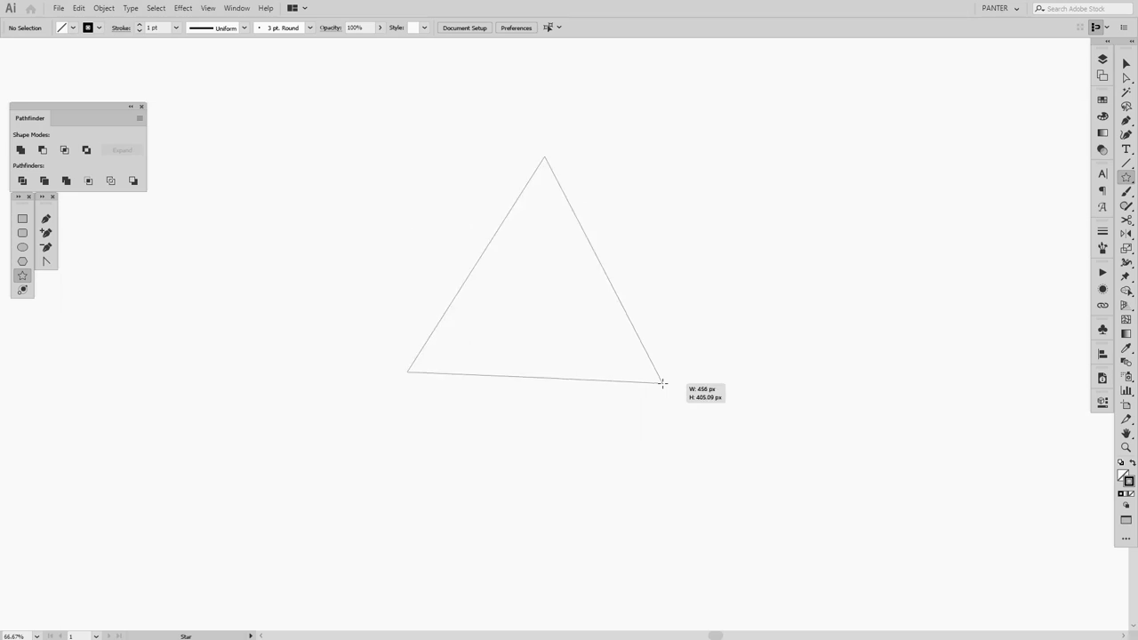
Step: Enlarge the shape, vary its number of star points, and finish it as an upright triangle about 566 px wide and 490 px high
{"action": "left_click_drag", "start_coordinate": [662, 383], "coordinate": [697, 395]}
{"action": "key", "text": "Up"}
{"action": "key", "text": "Up"}
{"action": "key", "text": "Up"}
{"action": "key", "text": "Up"}
{"action": "key", "text": "Up"}
{"action": "key", "text": "Up"}
{"action": "key", "text": "Up"}
{"action": "key", "text": "Up"}
{"action": "key", "text": "Down"}
{"action": "key", "text": "Down"}
{"action": "key", "text": "Down"}
{"action": "key", "text": "Down"}
{"action": "key", "text": "Up"}
{"action": "key", "text": "Up"}
{"action": "key", "text": "Up"}
{"action": "key", "text": "Up"}
{"action": "key", "text": "Up"}
{"action": "key", "text": "Up"}
{"action": "key", "text": "Up"}
{"action": "key", "text": "Up"}
{"action": "key", "text": "Up"}
{"action": "key", "text": "Up"}
{"action": "key", "text": "Up"}
{"action": "key", "text": "Up"}
{"action": "key", "text": "Up"}
{"action": "key", "text": "Up"}
{"action": "key", "text": "Up"}
{"action": "key", "text": "Up"}
{"action": "key", "text": "Up"}
{"action": "key", "text": "Up"}
{"action": "key", "text": "Up"}
{"action": "key", "text": "Down"}
{"action": "key", "text": "Down"}
{"action": "key", "text": "Down"}
{"action": "key", "text": "Down"}
{"action": "key", "text": "Down"}
{"action": "key", "text": "Down"}
{"action": "key", "text": "Down"}
{"action": "key", "text": "Down"}
{"action": "key", "text": "Down"}
{"action": "key", "text": "Down"}
{"action": "key", "text": "Down"}
{"action": "key", "text": "Down"}
{"action": "key", "text": "Down"}
{"action": "key", "text": "Down"}
{"action": "key", "text": "Down"}
{"action": "key", "text": "Down"}
{"action": "key", "text": "Down"}
{"action": "key", "text": "Down"}
{"action": "key", "text": "Down"}
{"action": "key", "text": "Down"}
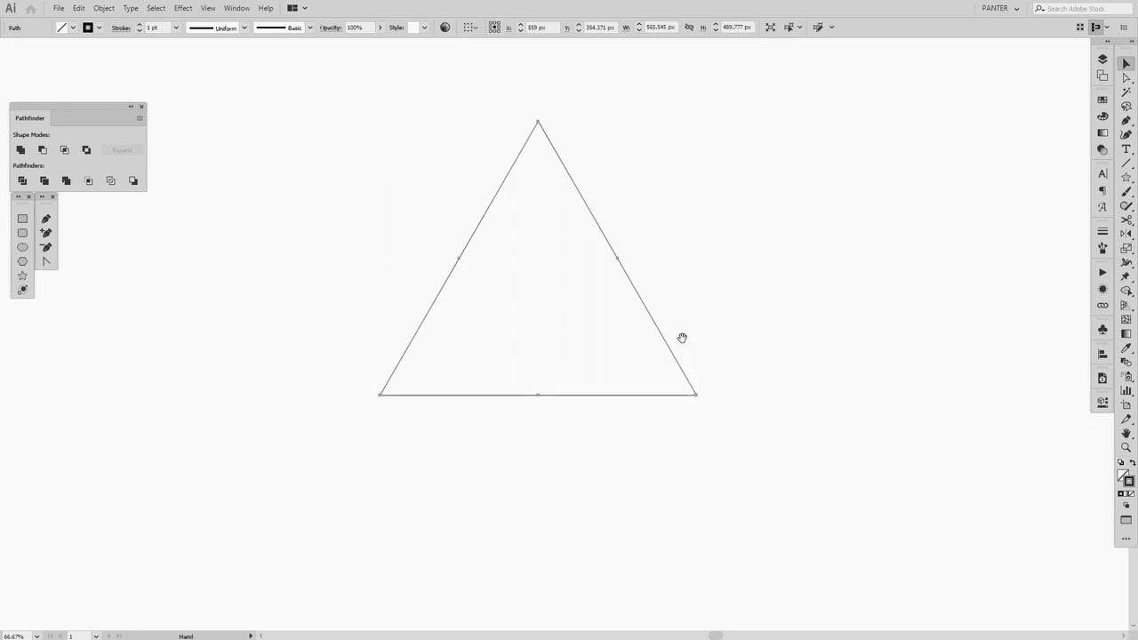
{"action": "left_click_drag", "start_coordinate": [681, 338], "coordinate": [642, 412]}
{"action": "key", "text": "ctrl+1"}
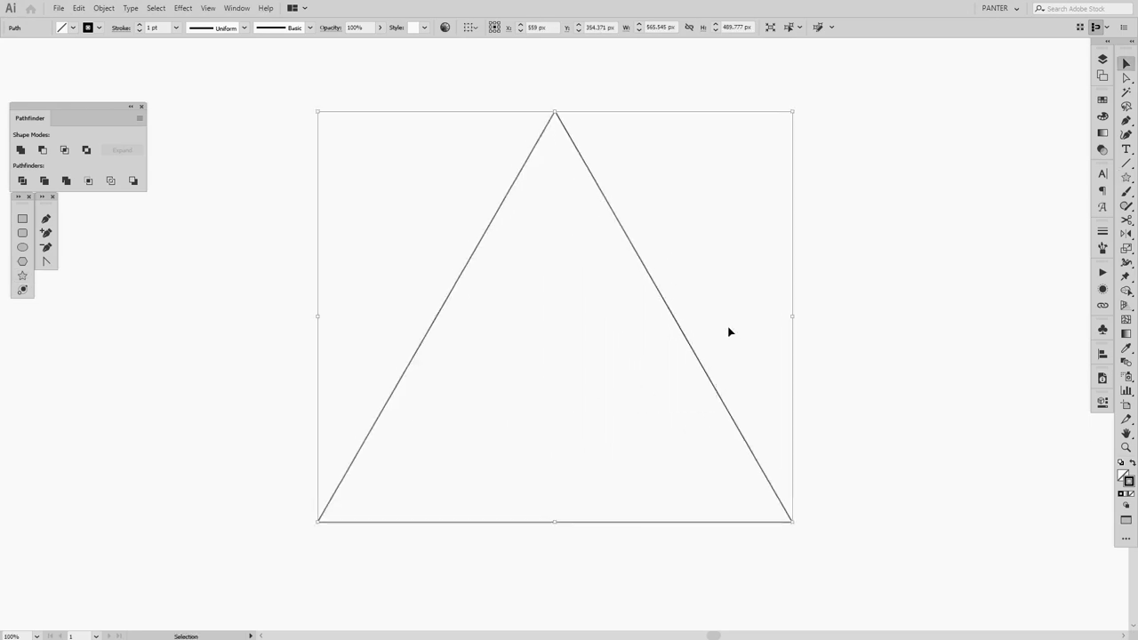
{"action": "key", "text": "a"}
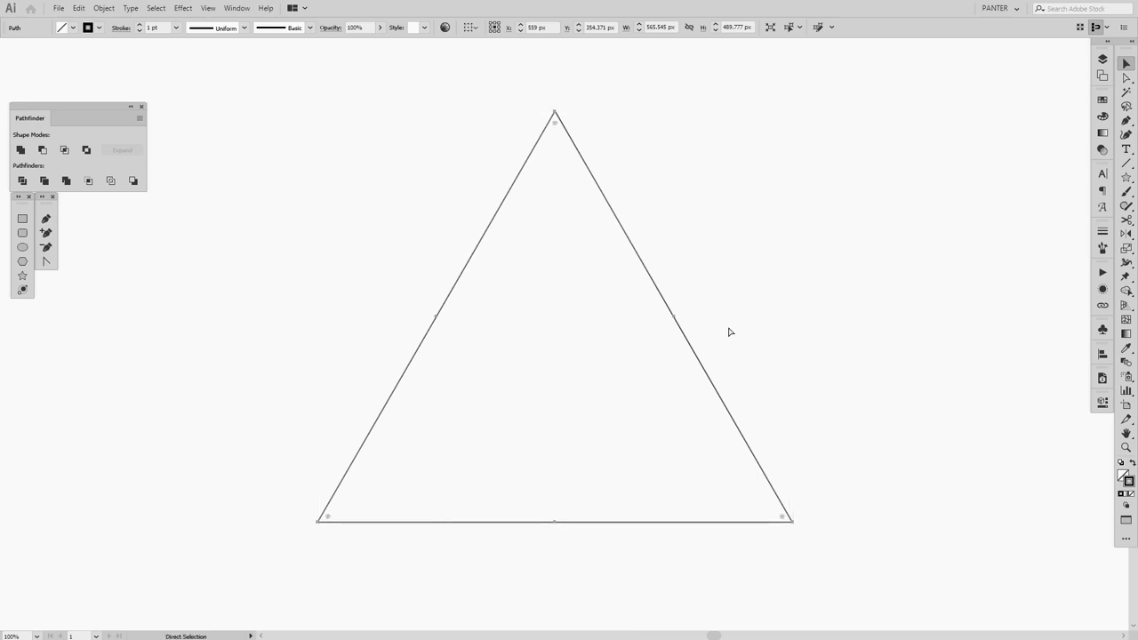
{"action": "key", "text": "v"}
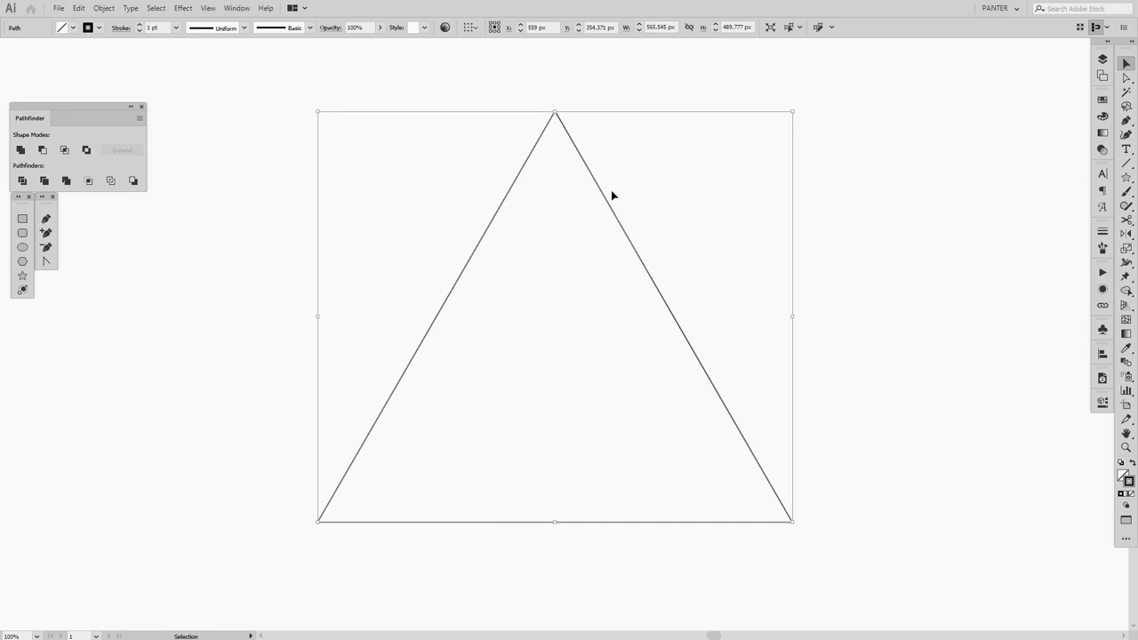
Step: Copy the triangle, paste the duplicate in back at the same position, and deselect it
{"action": "left_click", "coordinate": [59, 8]}
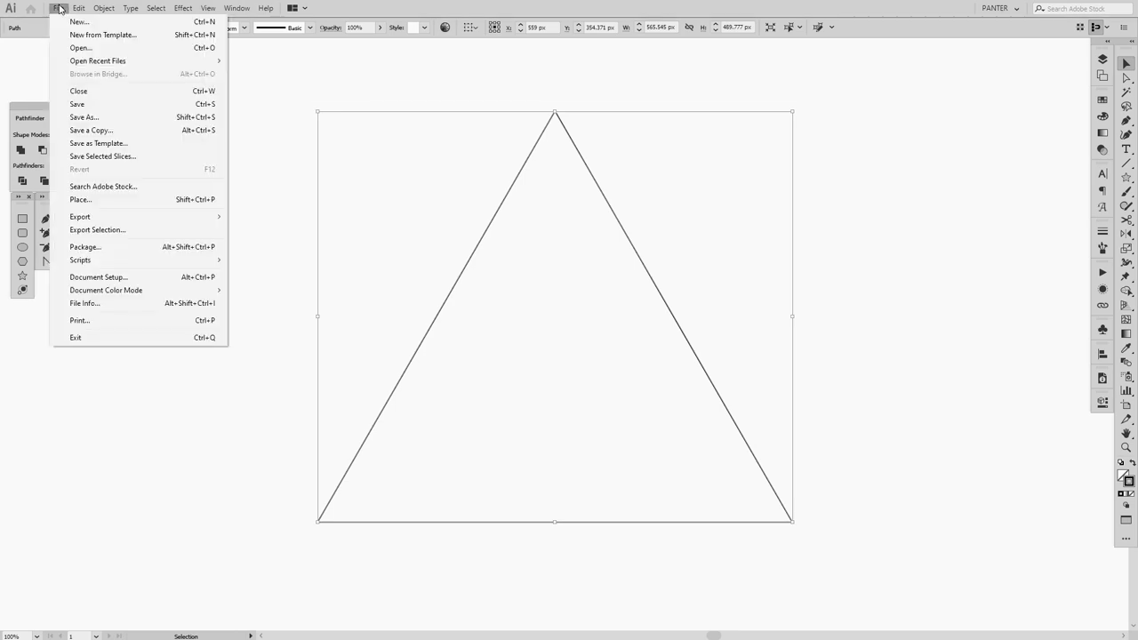
{"action": "mouse_move", "coordinate": [79, 7]}
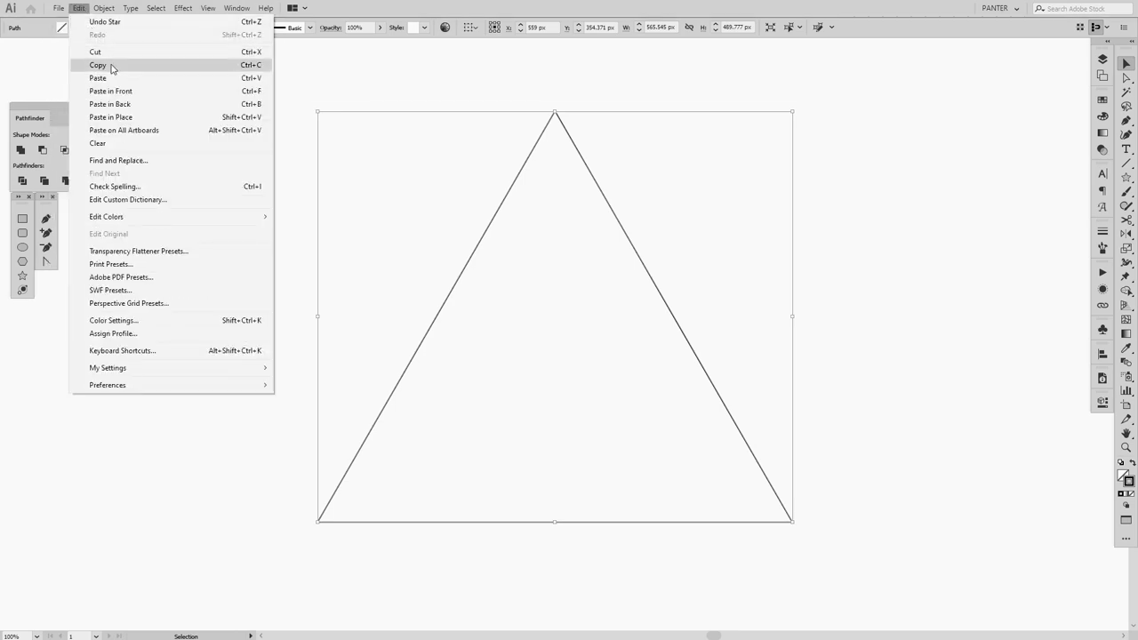
{"action": "left_click", "coordinate": [98, 64]}
{"action": "left_click", "coordinate": [79, 8]}
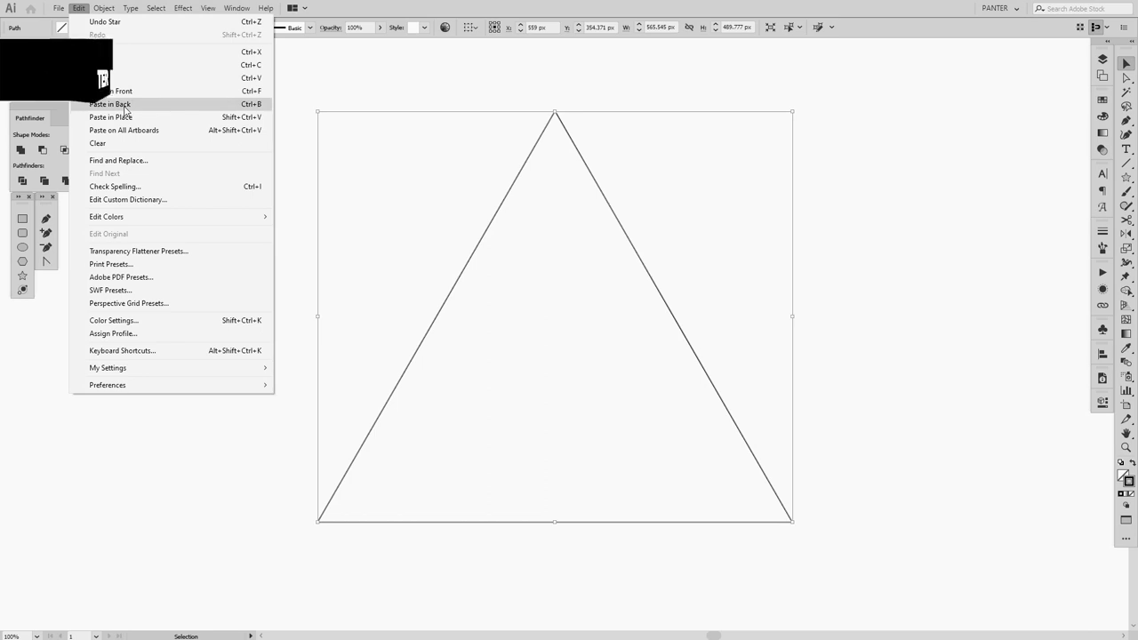
{"action": "left_click", "coordinate": [125, 105]}
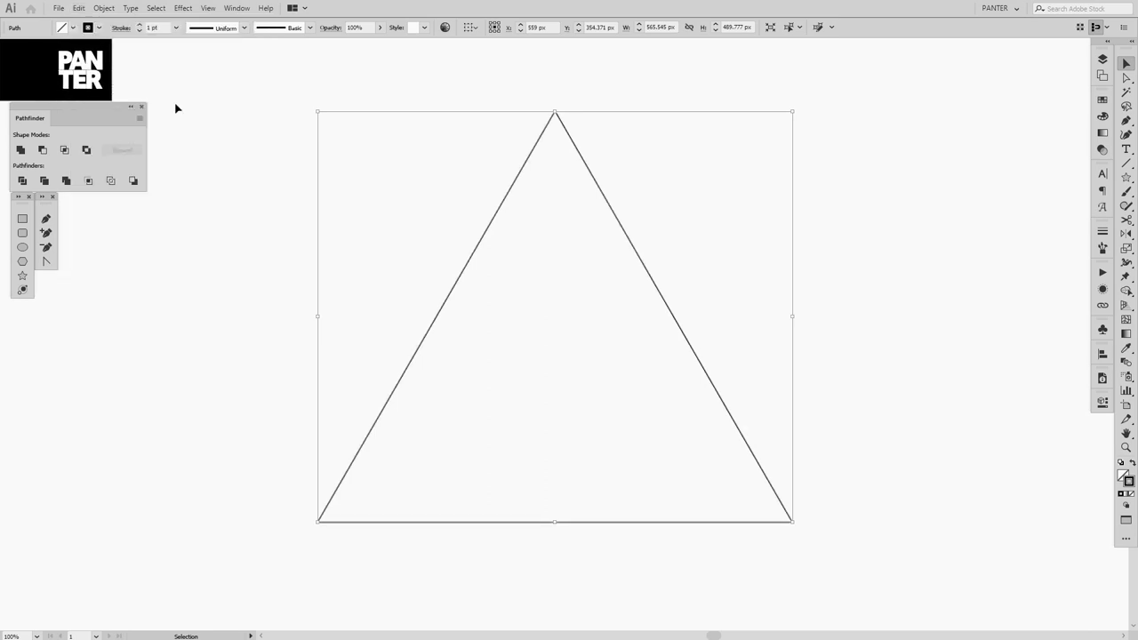
{"action": "left_click", "coordinate": [374, 148]}
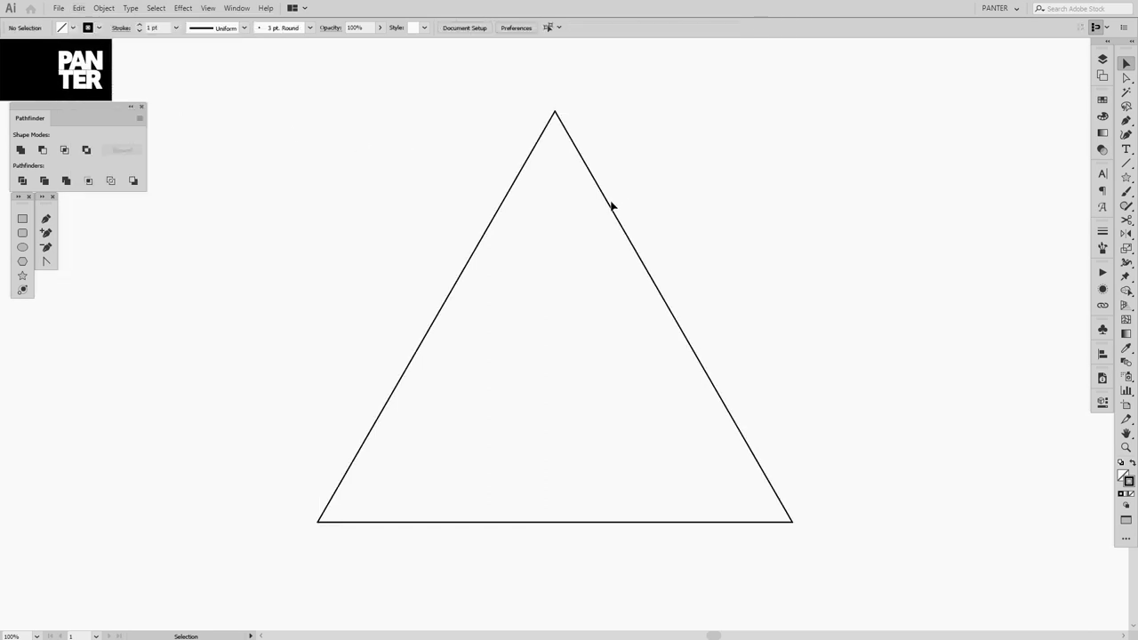
Step: Scale one of the stacked triangles down proportionally around its centre to a small triangle inside the large one
{"action": "left_click_drag", "start_coordinate": [612, 209], "coordinate": [528, 264]}
{"action": "key", "text": "ctrl+z"}
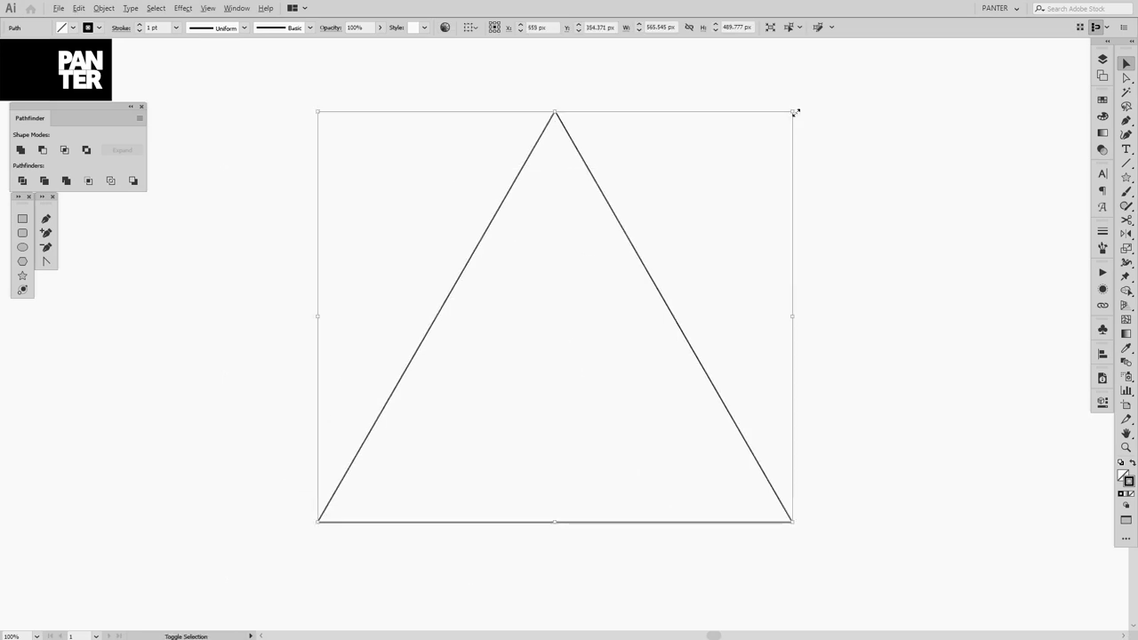
{"action": "left_click_drag", "start_coordinate": [794, 112], "coordinate": [575, 289]}
{"action": "left_click", "coordinate": [614, 359]}
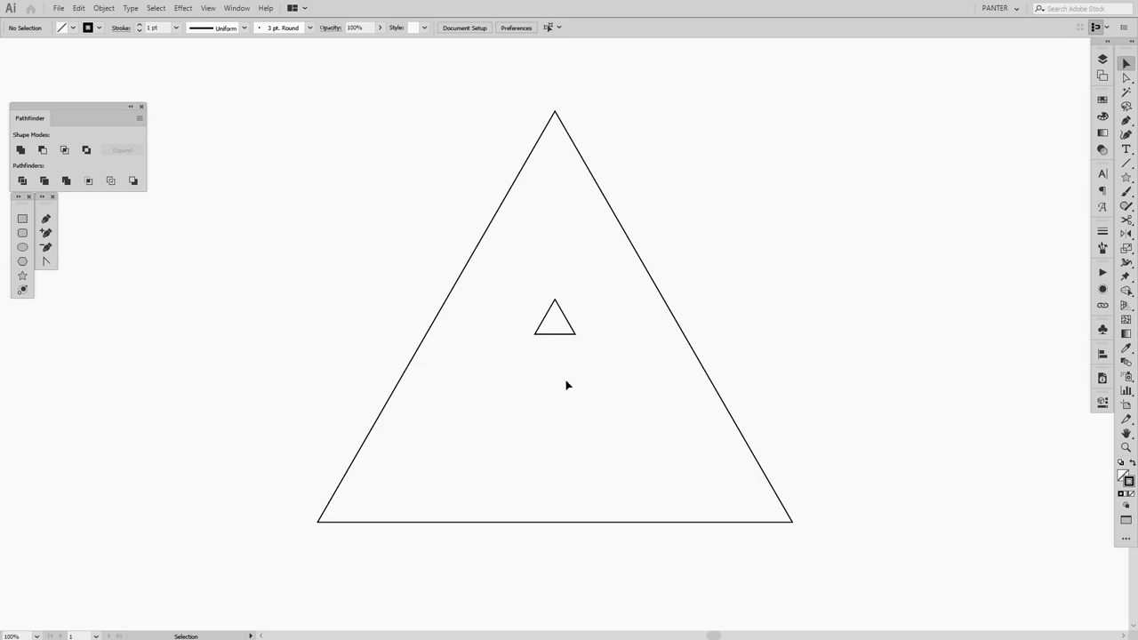
Step: Draw a vertical line about 560 px long with the Pen tool from the large triangle's apex to below its base
{"action": "key", "text": "p"}
{"action": "scroll", "coordinate": [566, 384], "scroll_direction": "down", "scroll_amount": 1}
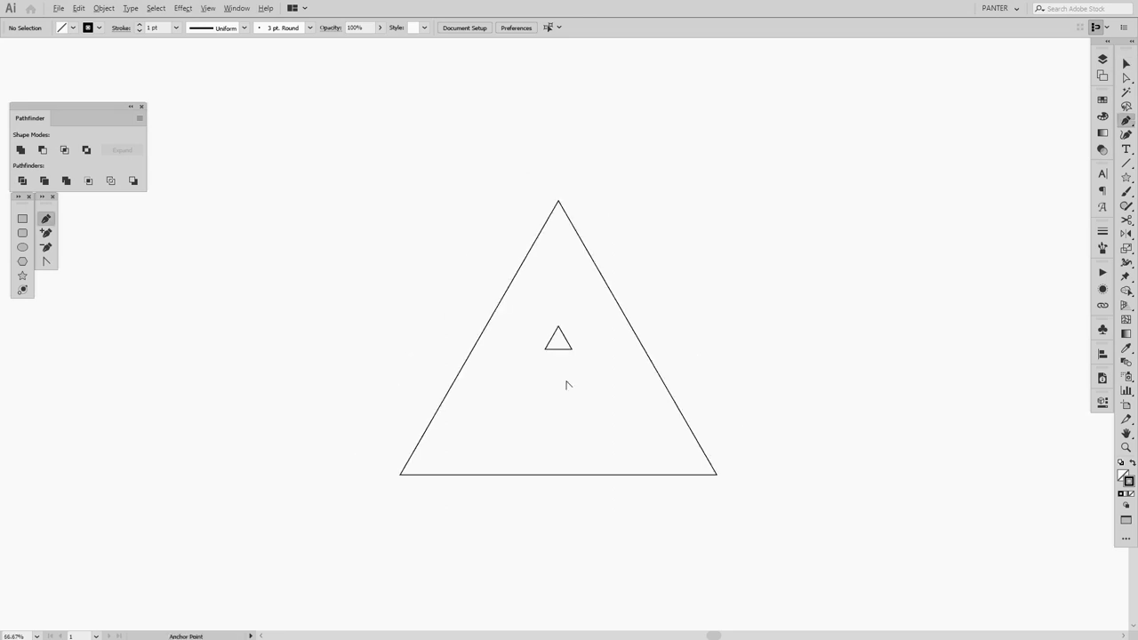
{"action": "left_click_drag", "start_coordinate": [566, 383], "coordinate": [579, 368]}
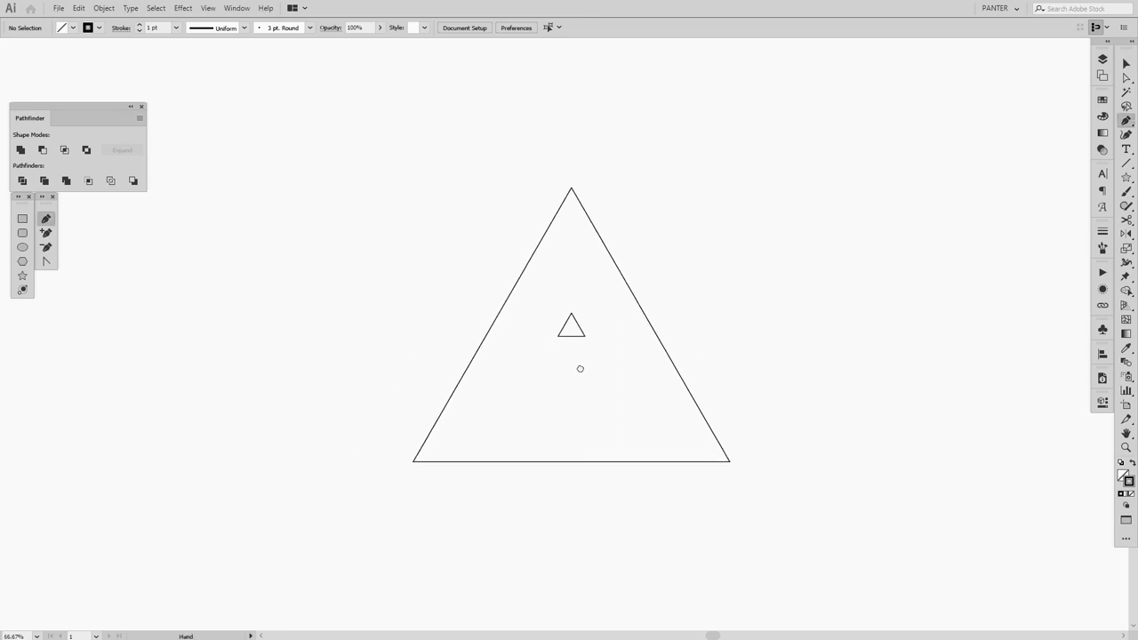
{"action": "left_click", "coordinate": [571, 187]}
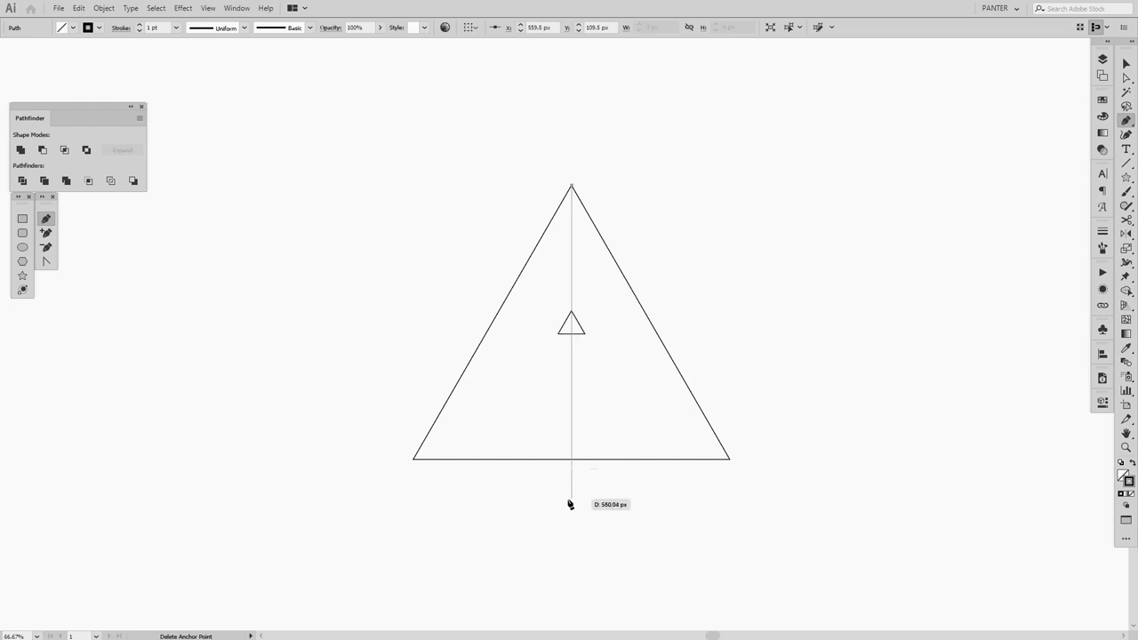
{"action": "left_click", "coordinate": [572, 500]}
{"action": "key", "text": "v"}
{"action": "left_click", "coordinate": [596, 379]}
{"action": "scroll", "coordinate": [587, 350], "scroll_direction": "up", "scroll_amount": 2}
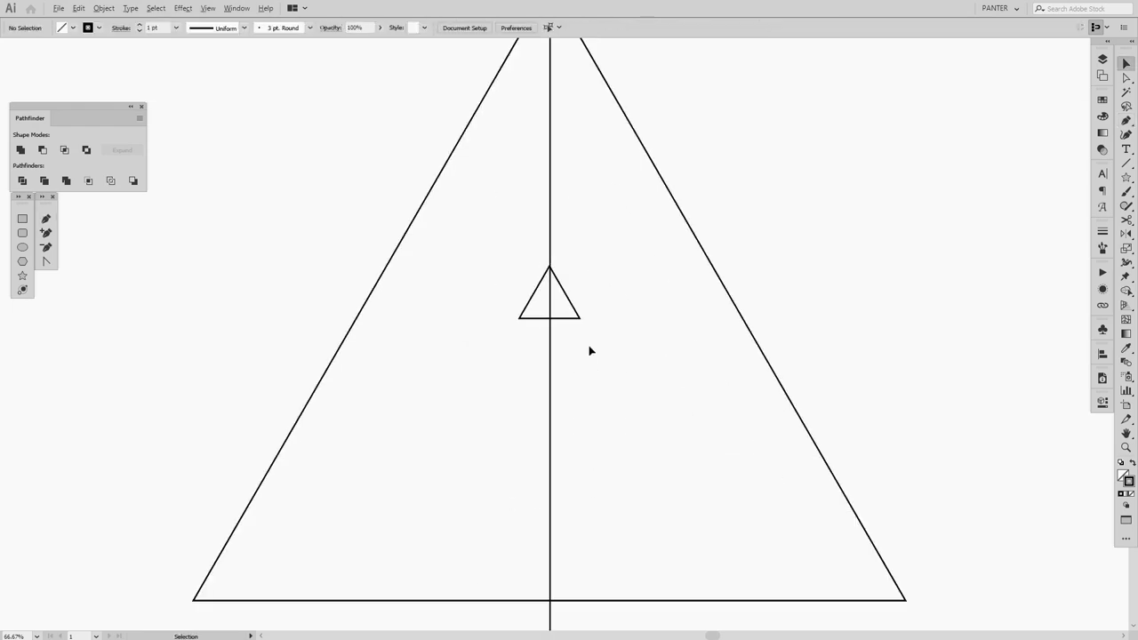
Step: Select both triangles and the vertical line and align them to their common horizontal centre
{"action": "scroll", "coordinate": [567, 327], "scroll_direction": "up", "scroll_amount": 3}
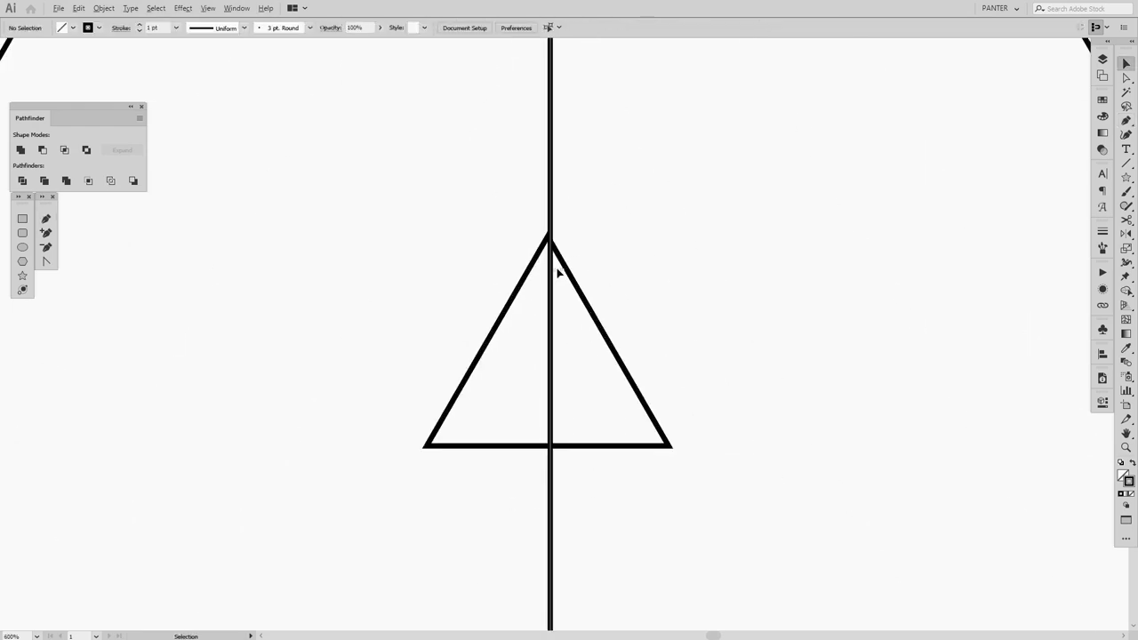
{"action": "scroll", "coordinate": [599, 329], "scroll_direction": "down", "scroll_amount": 1}
{"action": "scroll", "coordinate": [637, 322], "scroll_direction": "down", "scroll_amount": 4}
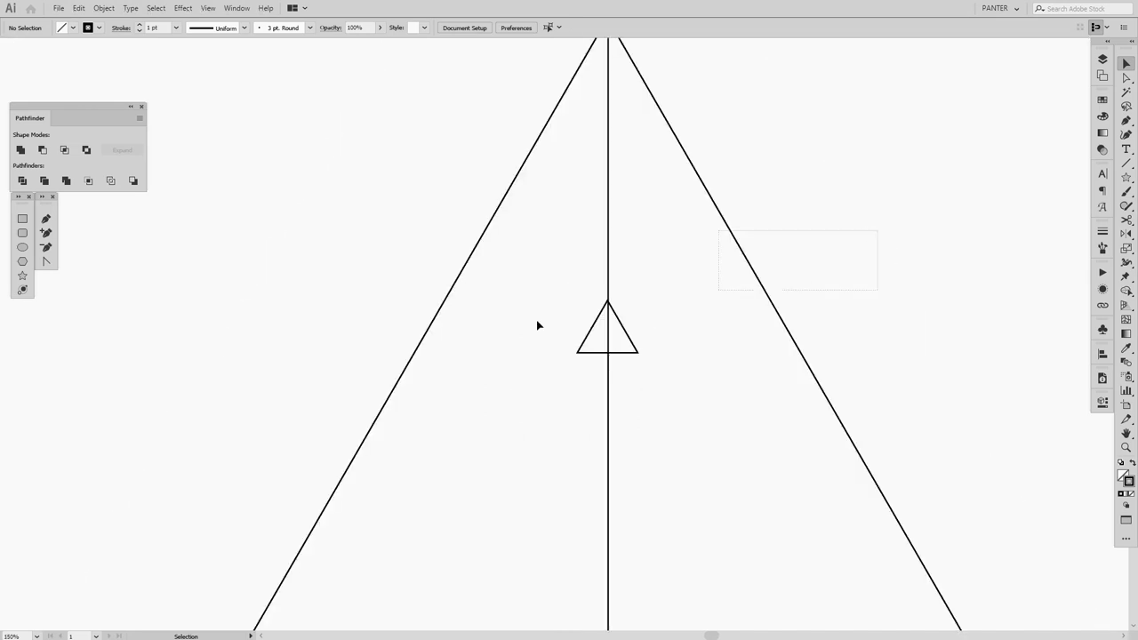
{"action": "left_click", "coordinate": [533, 142]}
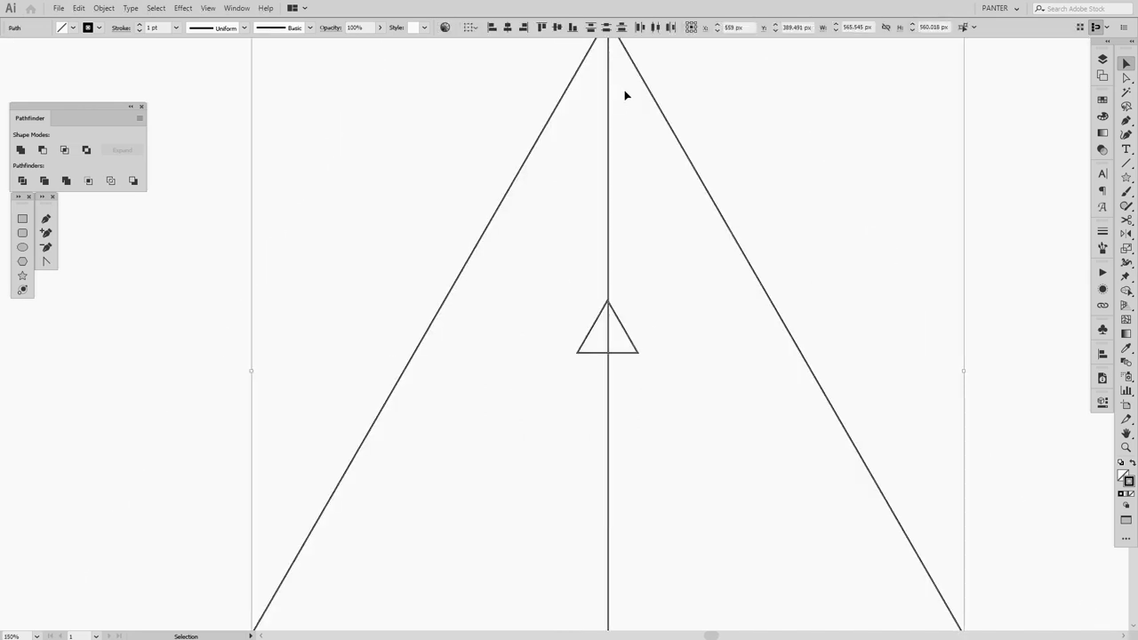
{"action": "left_click", "coordinate": [506, 28]}
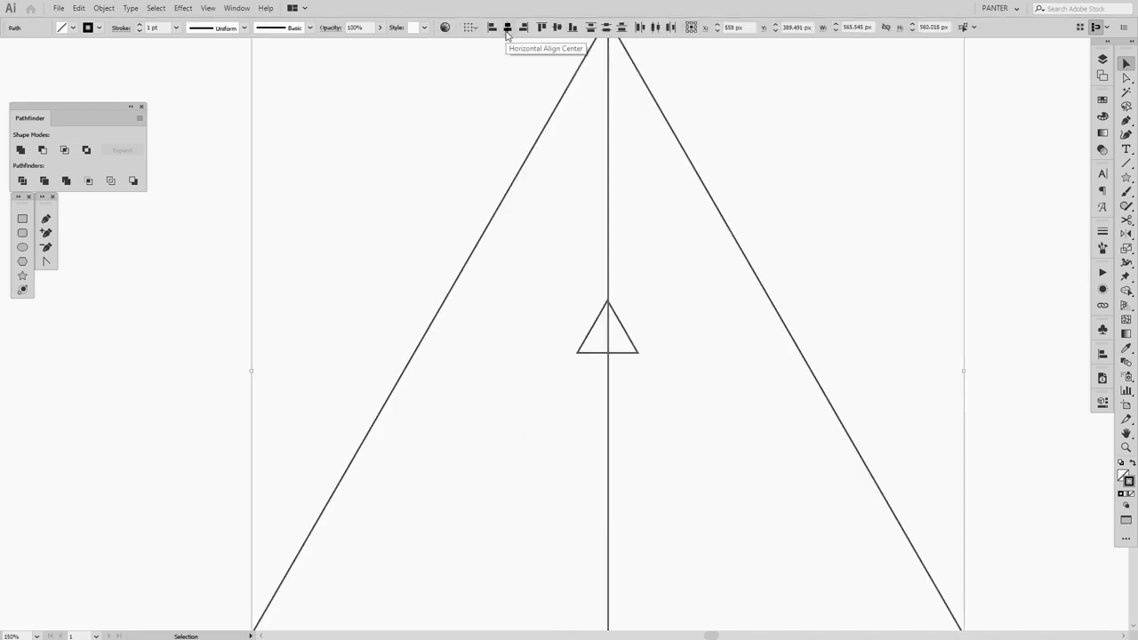
{"action": "scroll", "coordinate": [612, 315], "scroll_direction": "up", "scroll_amount": 4}
{"action": "scroll", "coordinate": [601, 332], "scroll_direction": "down", "scroll_amount": 5}
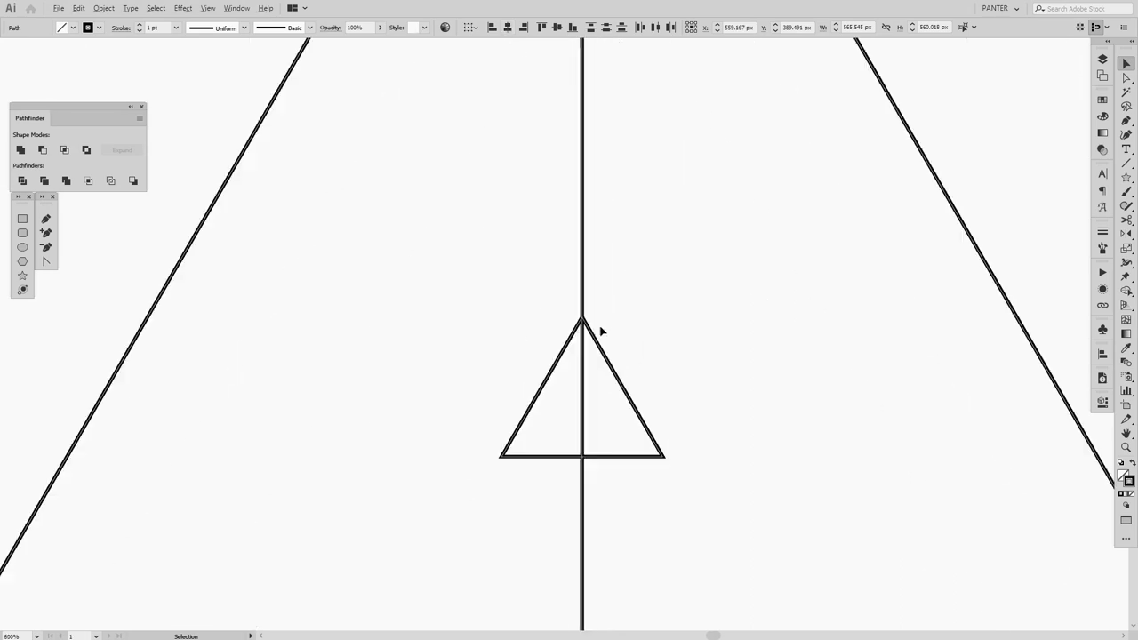
Step: Move the small triangle straight down the centre line to about Y 407 px and deselect it
{"action": "left_click", "coordinate": [610, 349]}
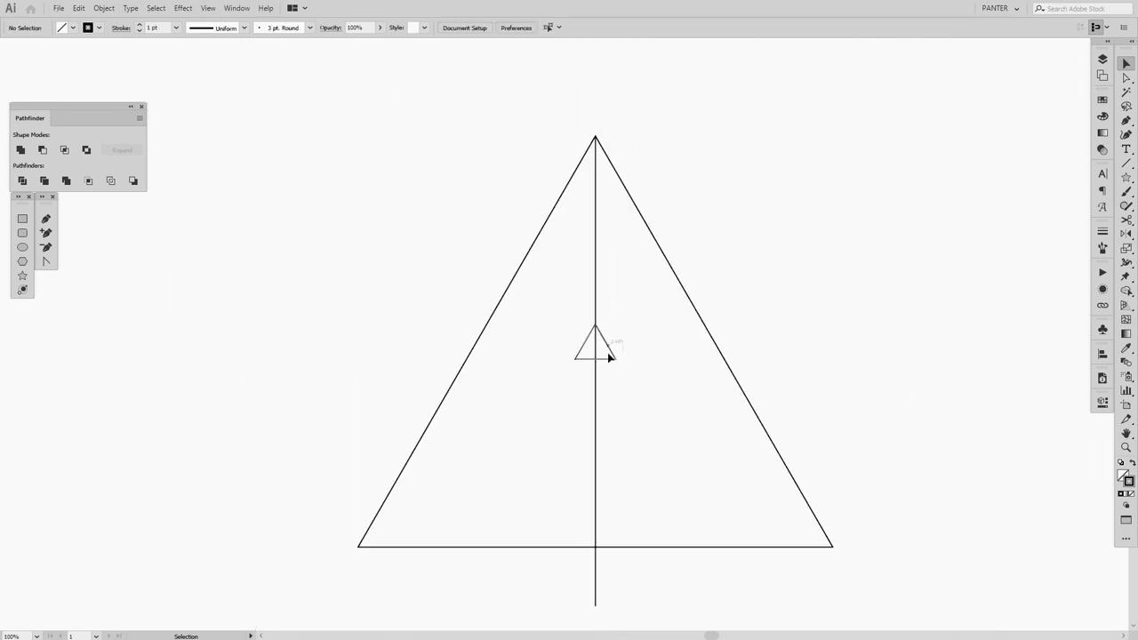
{"action": "left_click_drag", "start_coordinate": [607, 352], "coordinate": [620, 389]}
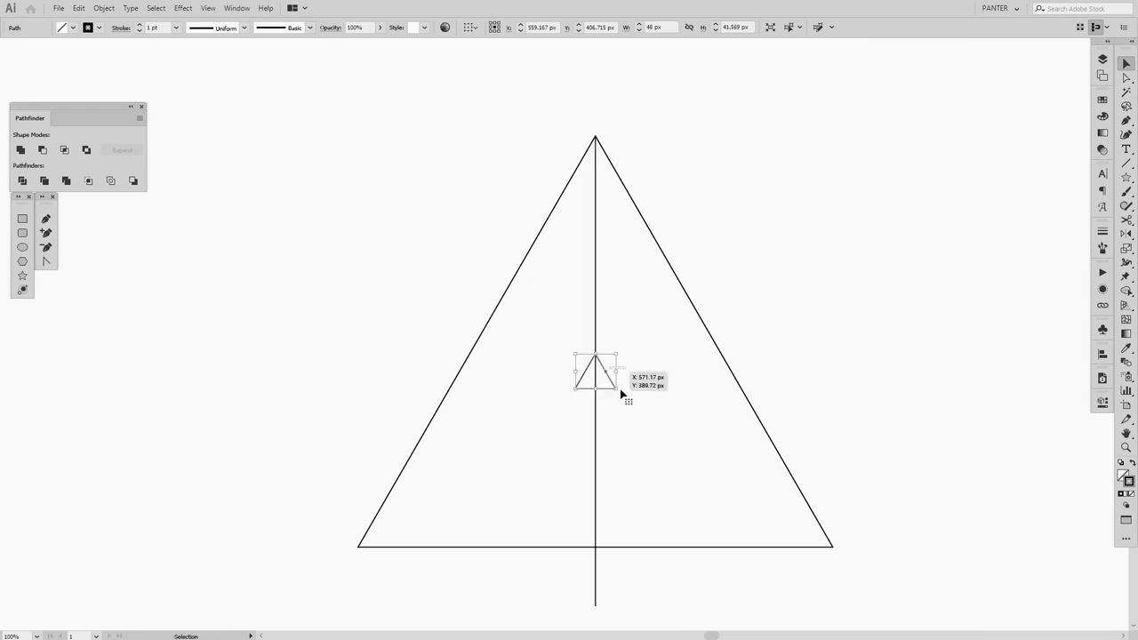
{"action": "left_click", "coordinate": [678, 447]}
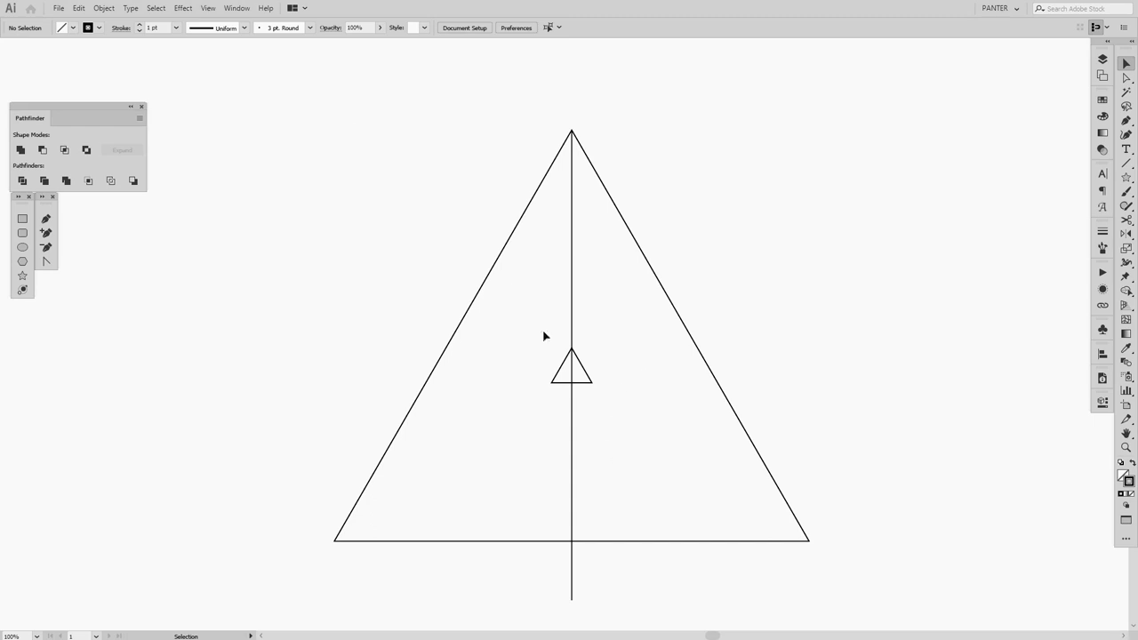
Step: Open the Smart Guides preferences, move the dialog off the drawing, and review the construction guide angle presets
{"action": "left_click", "coordinate": [58, 8]}
{"action": "mouse_move", "coordinate": [77, 11]}
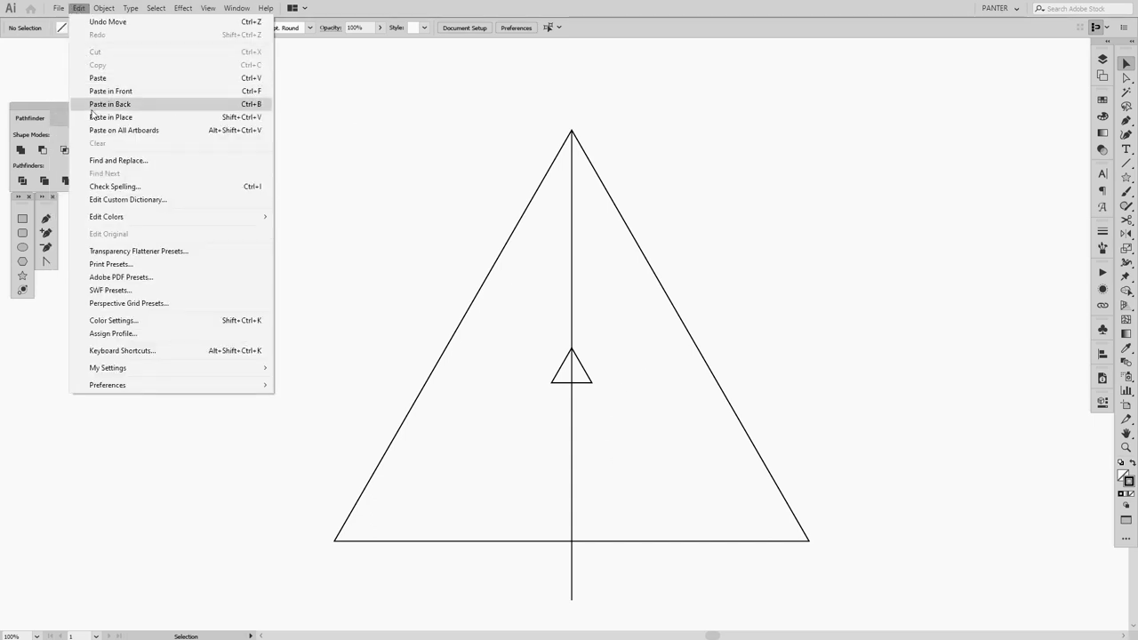
{"action": "mouse_move", "coordinate": [131, 389]}
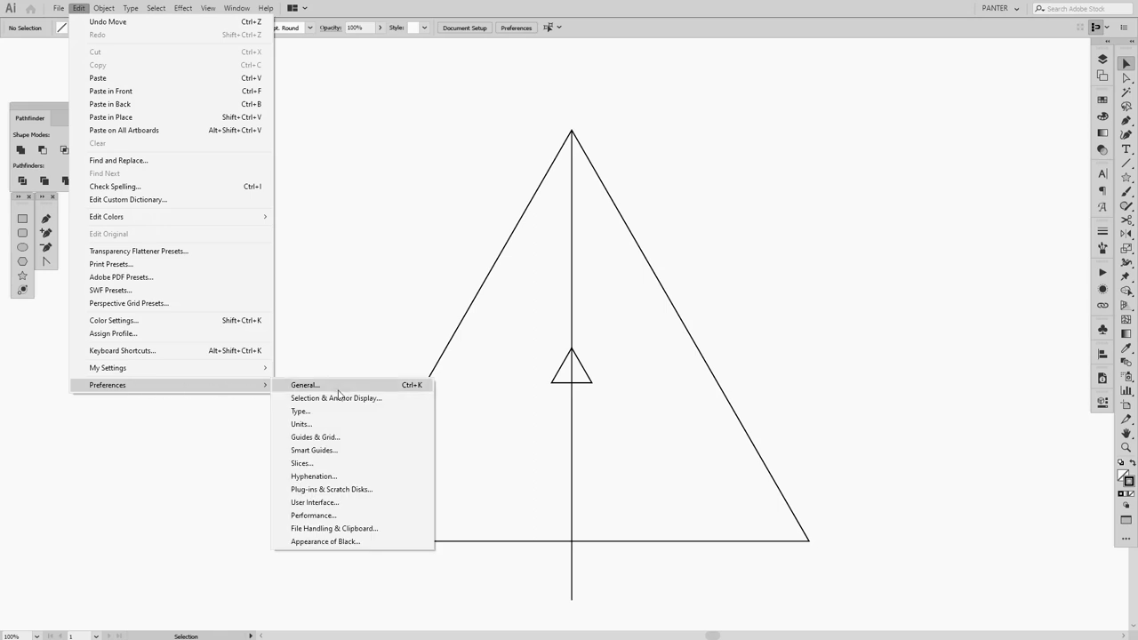
{"action": "left_click", "coordinate": [340, 452]}
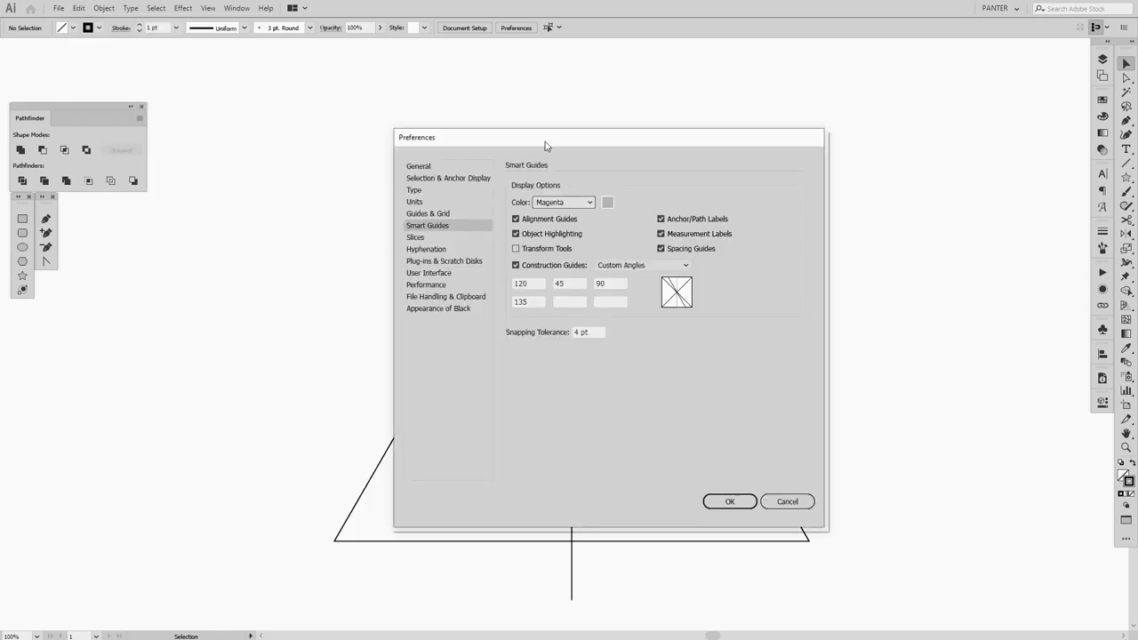
{"action": "left_click_drag", "start_coordinate": [545, 145], "coordinate": [830, 102]}
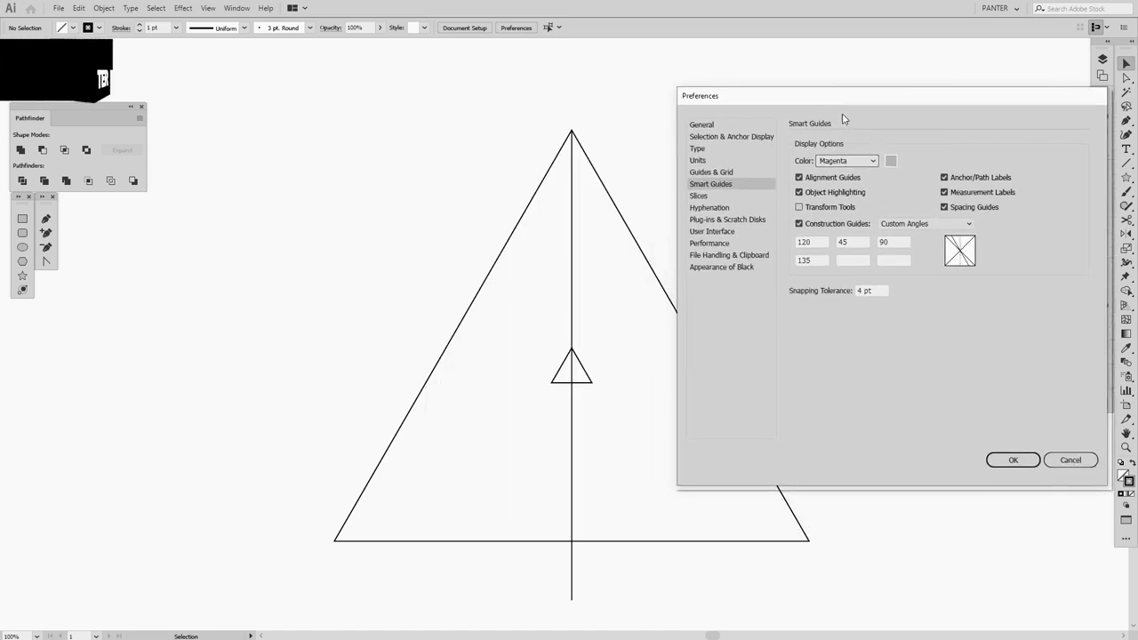
{"action": "left_click", "coordinate": [853, 260]}
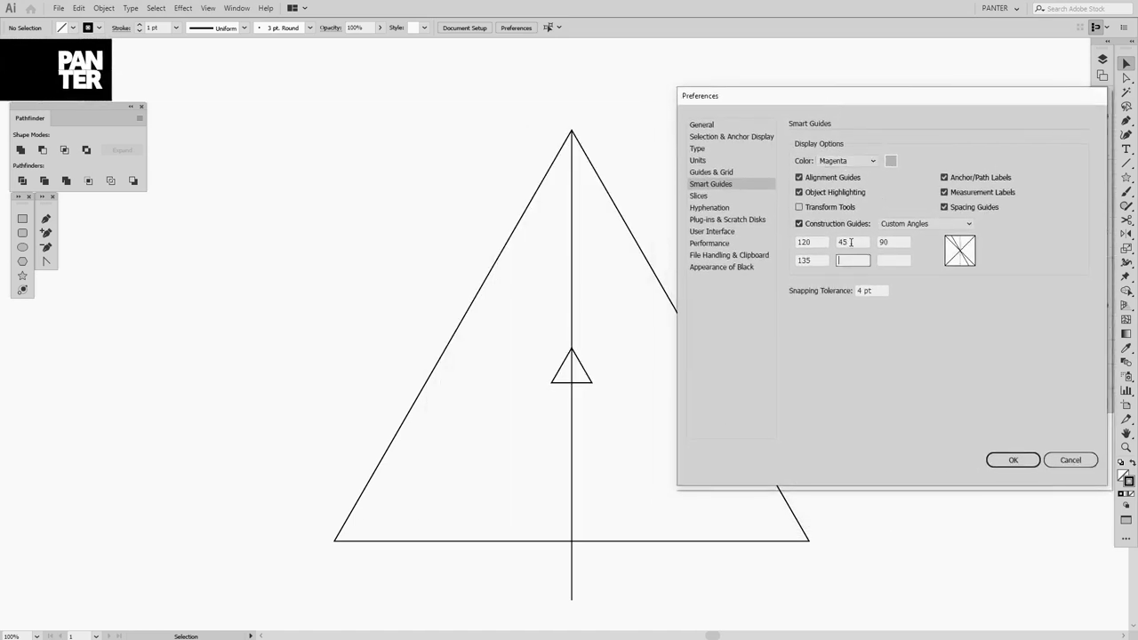
{"action": "left_click", "coordinate": [860, 242]}
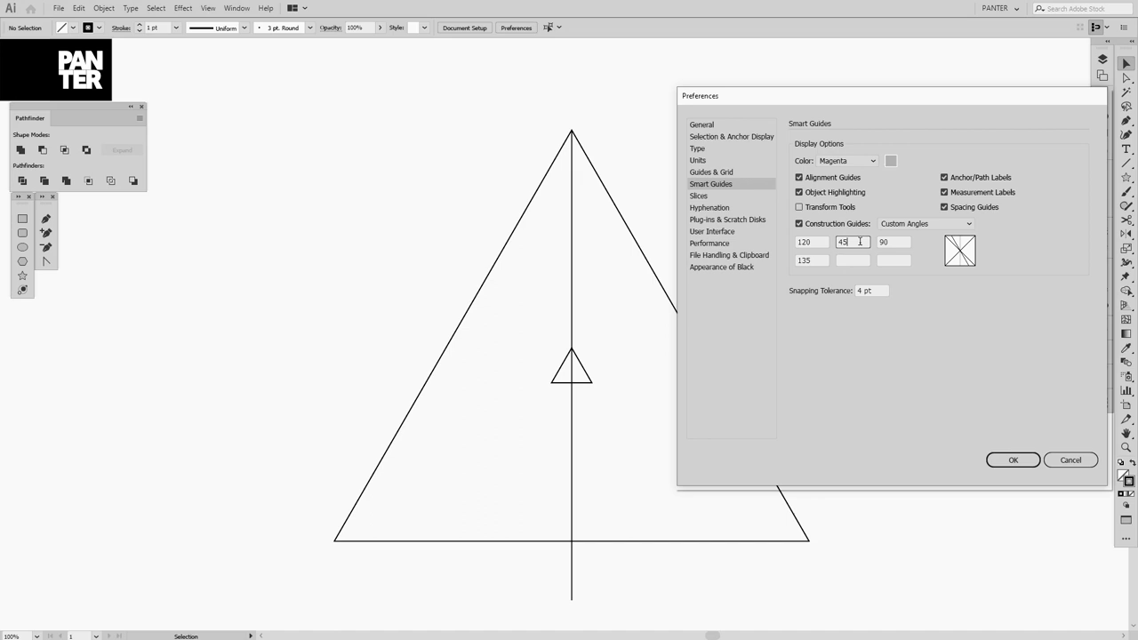
{"action": "left_click", "coordinate": [907, 224]}
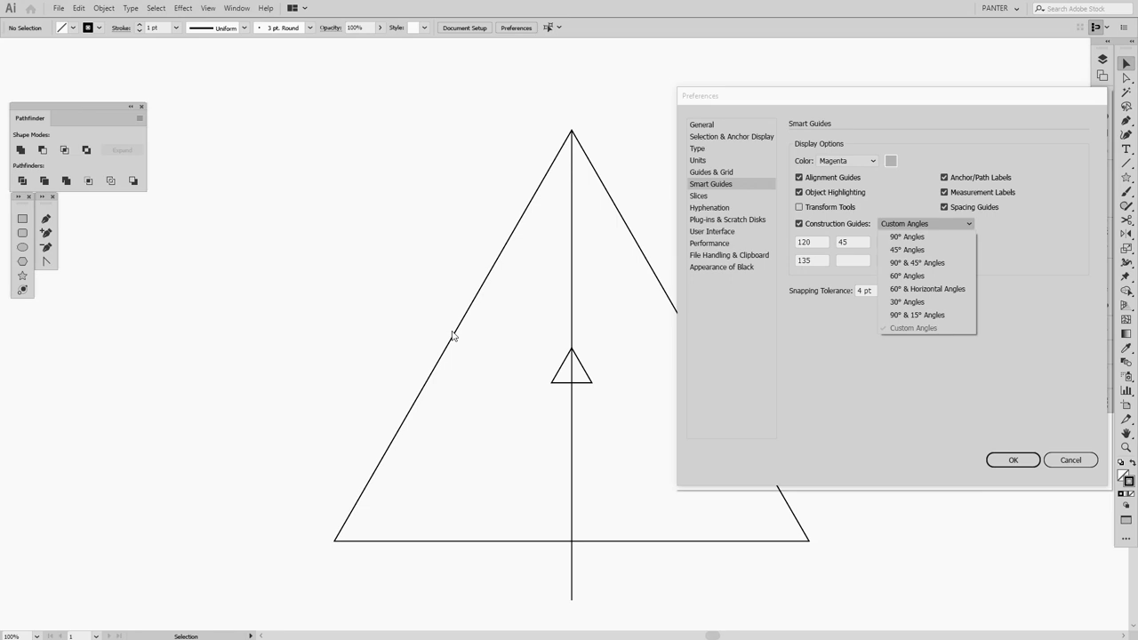
{"action": "left_click", "coordinate": [818, 270]}
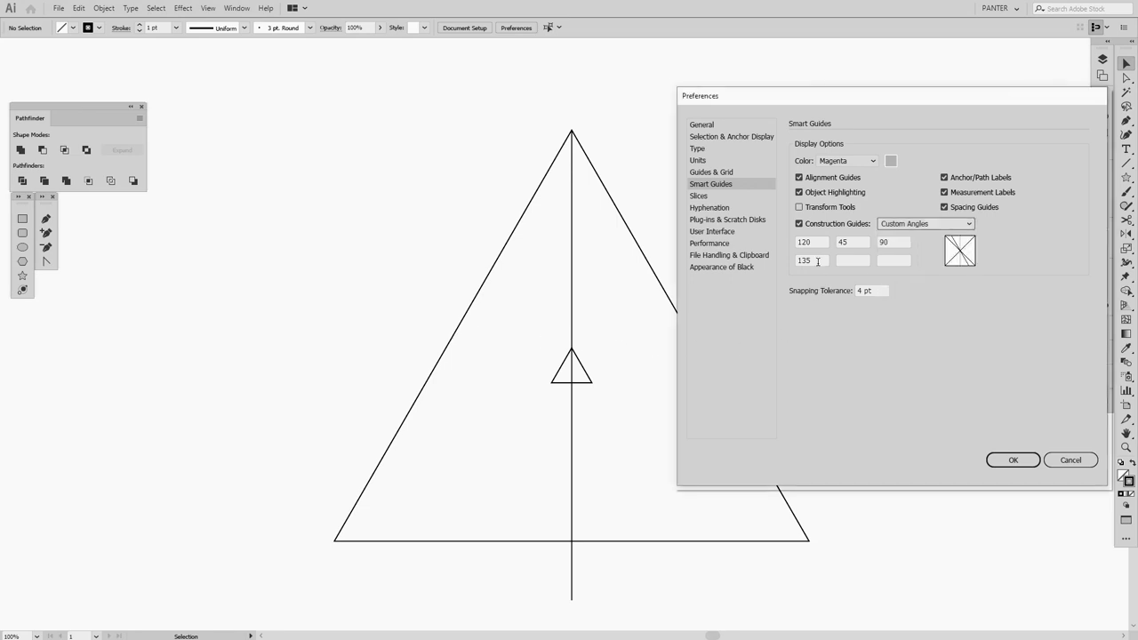
Step: Check the custom construction guide angles one by one and close the preferences with OK
{"action": "left_click", "coordinate": [818, 262]}
{"action": "left_click", "coordinate": [820, 240]}
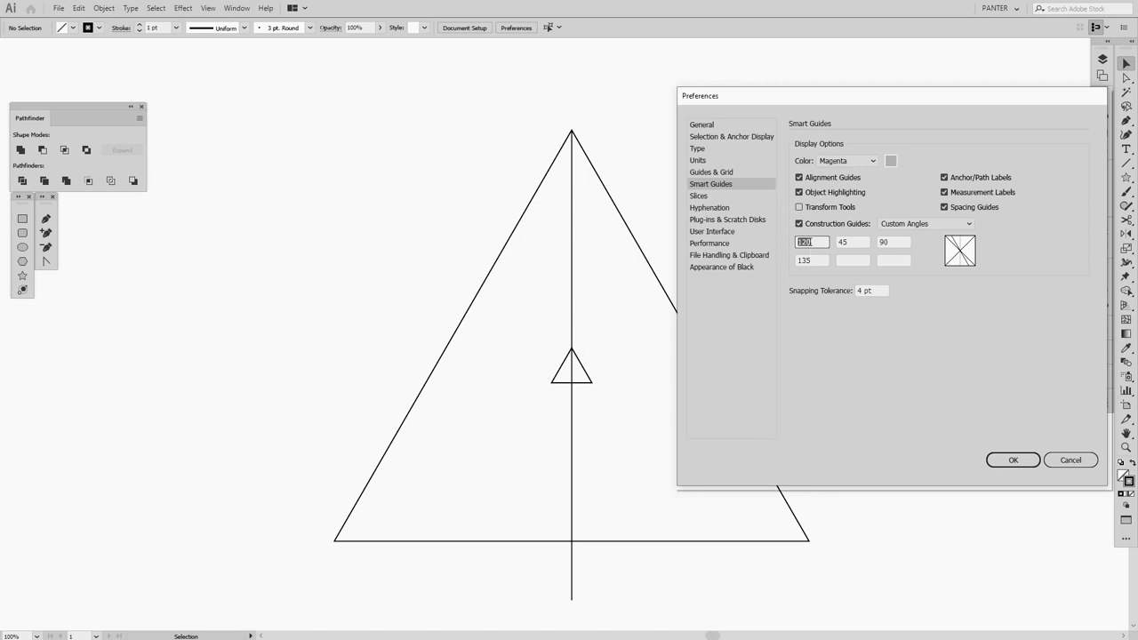
{"action": "mouse_move", "coordinate": [815, 241]}
{"action": "left_mouse_down"}
{"action": "mouse_move", "coordinate": [791, 251]}
{"action": "mouse_move", "coordinate": [821, 251]}
{"action": "left_mouse_up"}
{"action": "left_click_drag", "start_coordinate": [888, 241], "coordinate": [868, 241]}
{"action": "left_click_drag", "start_coordinate": [813, 257], "coordinate": [790, 262]}
{"action": "left_click", "coordinate": [847, 259]}
{"action": "left_click", "coordinate": [1014, 461]}
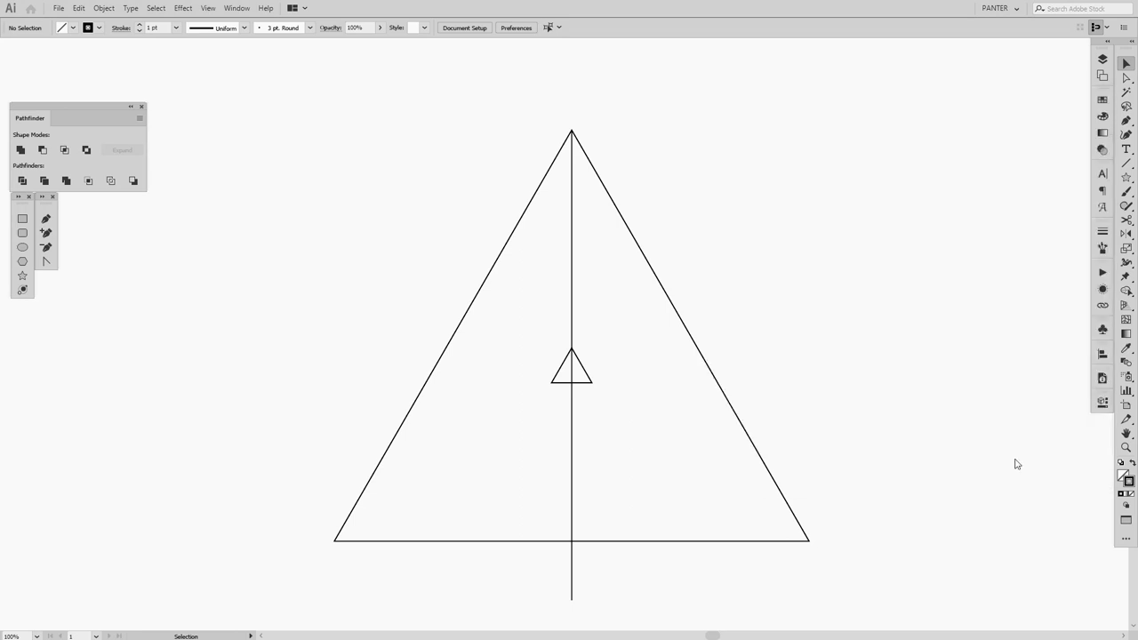
Step: Delete the vertical centre line, and move the small triangle straight down below the large triangle's base
{"action": "left_click_drag", "start_coordinate": [806, 424], "coordinate": [781, 393]}
{"action": "scroll", "coordinate": [622, 400], "scroll_direction": "down", "scroll_amount": 1}
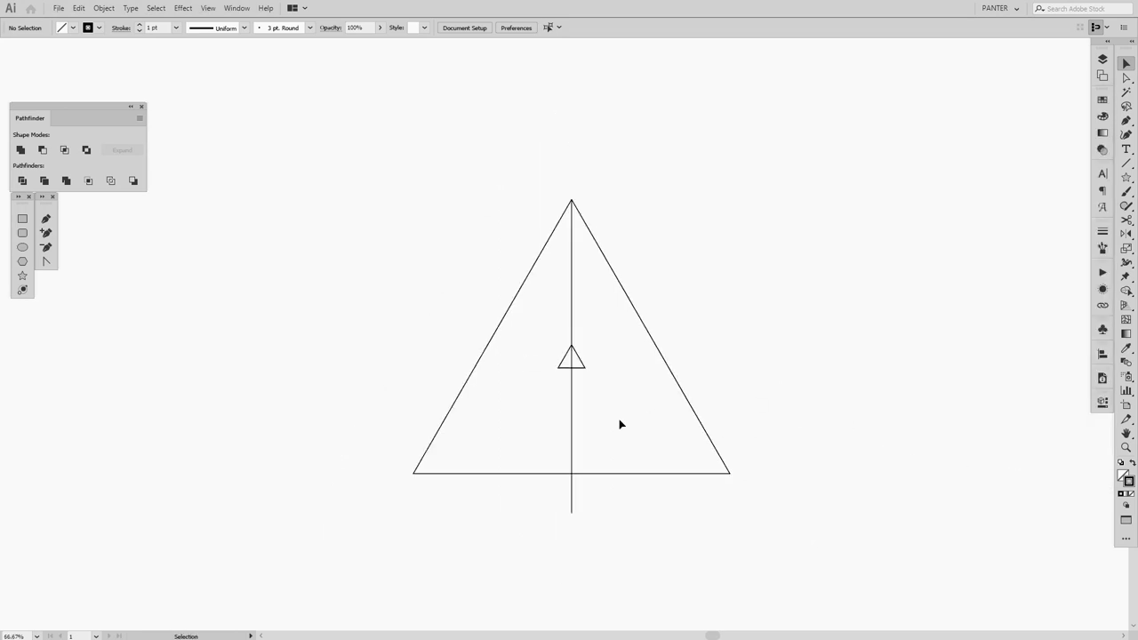
{"action": "key", "text": "ctrl+alt+bracketright"}
{"action": "key", "text": "Delete"}
{"action": "left_click_drag", "start_coordinate": [625, 386], "coordinate": [552, 563]}
{"action": "left_click", "coordinate": [763, 531]}
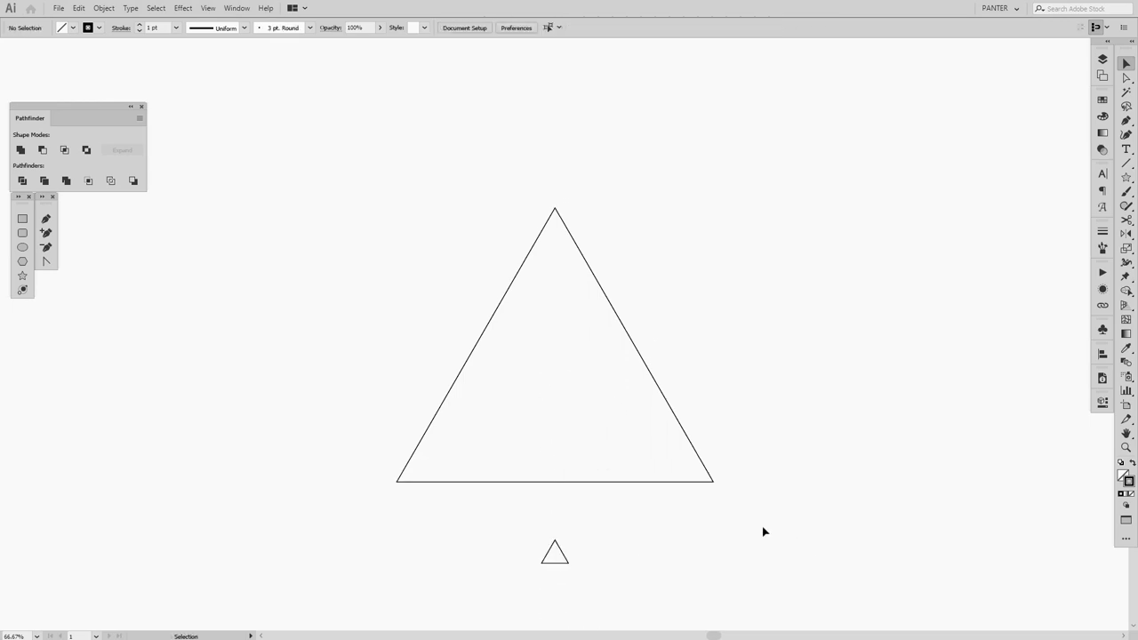
Step: Activate the Pen tool and try starting a path from the large triangle's lower-left corner
{"action": "key", "text": "p"}
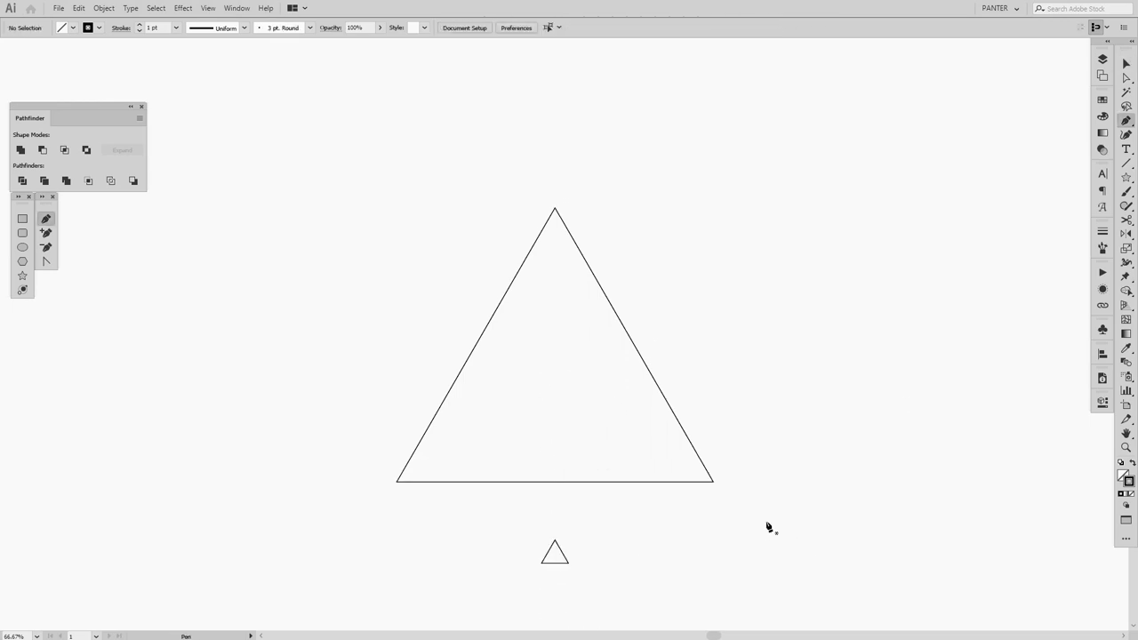
{"action": "left_click", "coordinate": [1125, 122]}
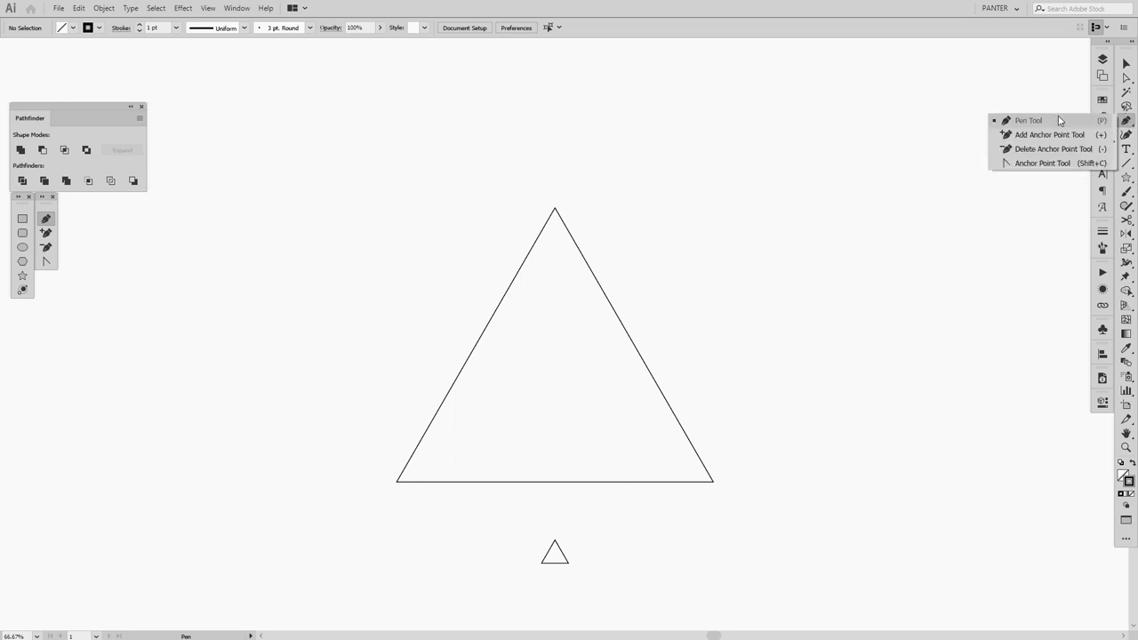
{"action": "left_click", "coordinate": [1058, 120]}
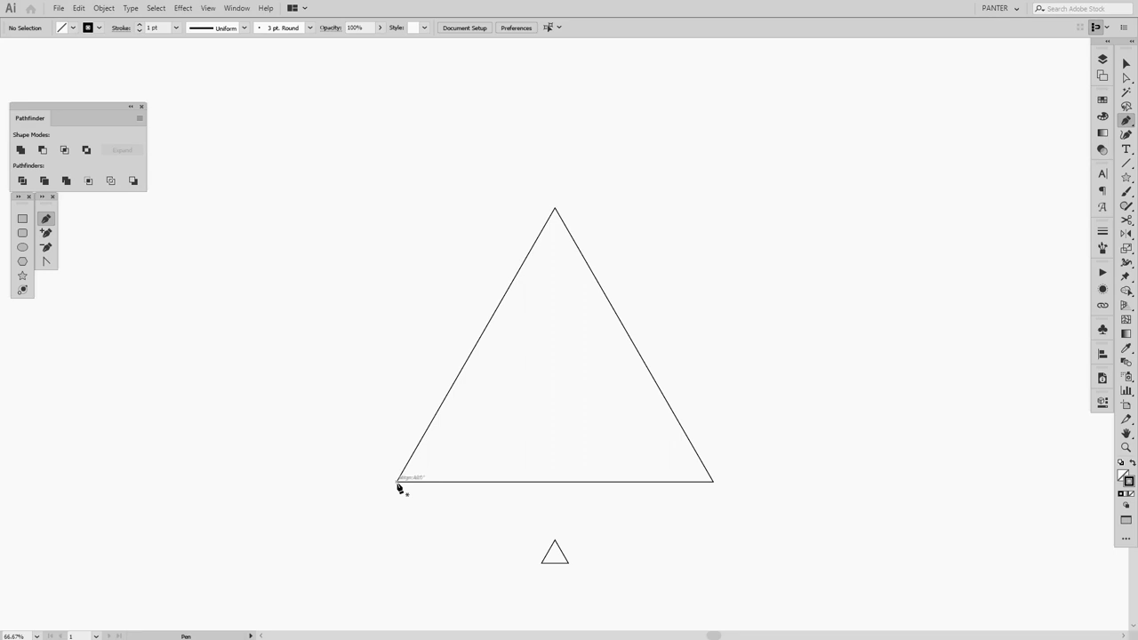
{"action": "scroll", "coordinate": [398, 484], "scroll_direction": "up", "scroll_amount": 5, "text": "alt"}
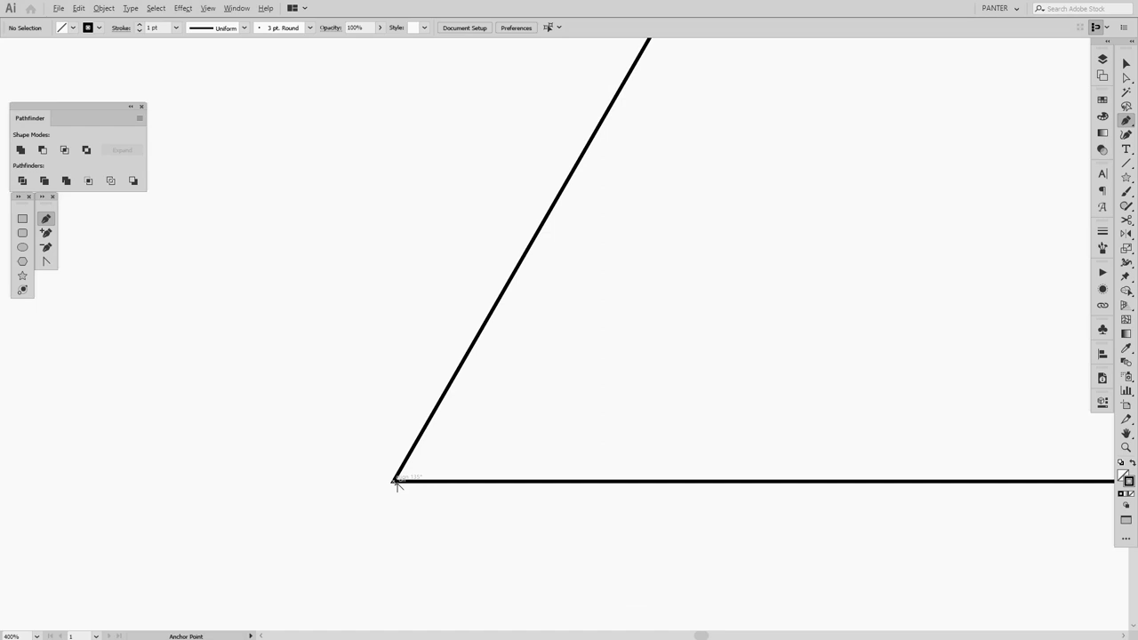
{"action": "scroll", "coordinate": [397, 485], "scroll_direction": "down", "scroll_amount": 5, "text": "alt"}
{"action": "scroll", "coordinate": [398, 486], "scroll_direction": "up", "scroll_amount": 1, "text": "alt"}
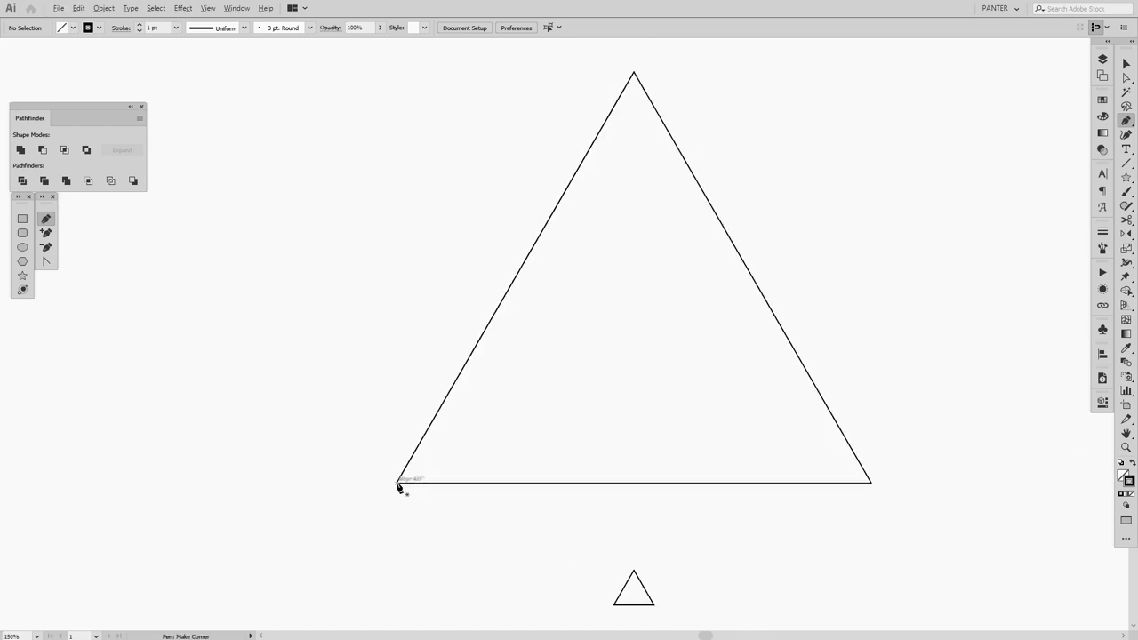
{"action": "left_click", "coordinate": [398, 483]}
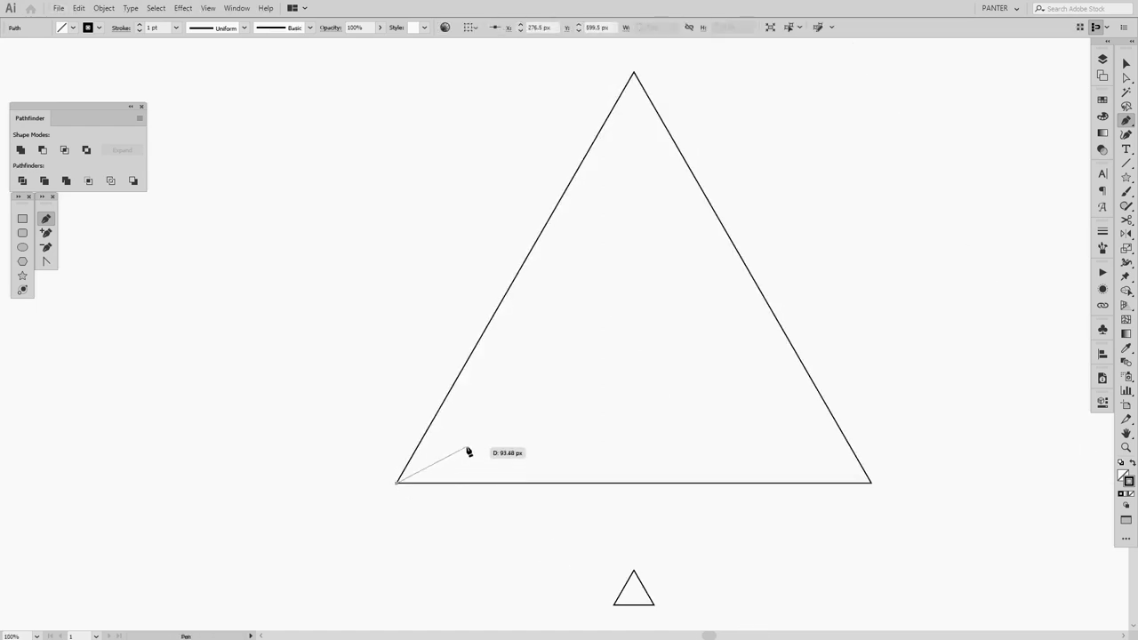
{"action": "left_click", "coordinate": [610, 360], "text": "ctrl"}
Step: Try out a diagonal Pen line snapped to the 45° guide from a point above the large triangle's apex
{"action": "scroll", "coordinate": [609, 360], "scroll_direction": "down", "scroll_amount": 3, "text": "alt"}
{"action": "scroll", "coordinate": [622, 335], "scroll_direction": "up", "scroll_amount": 3}
{"action": "scroll", "coordinate": [602, 346], "scroll_direction": "up", "scroll_amount": 1, "text": "alt"}
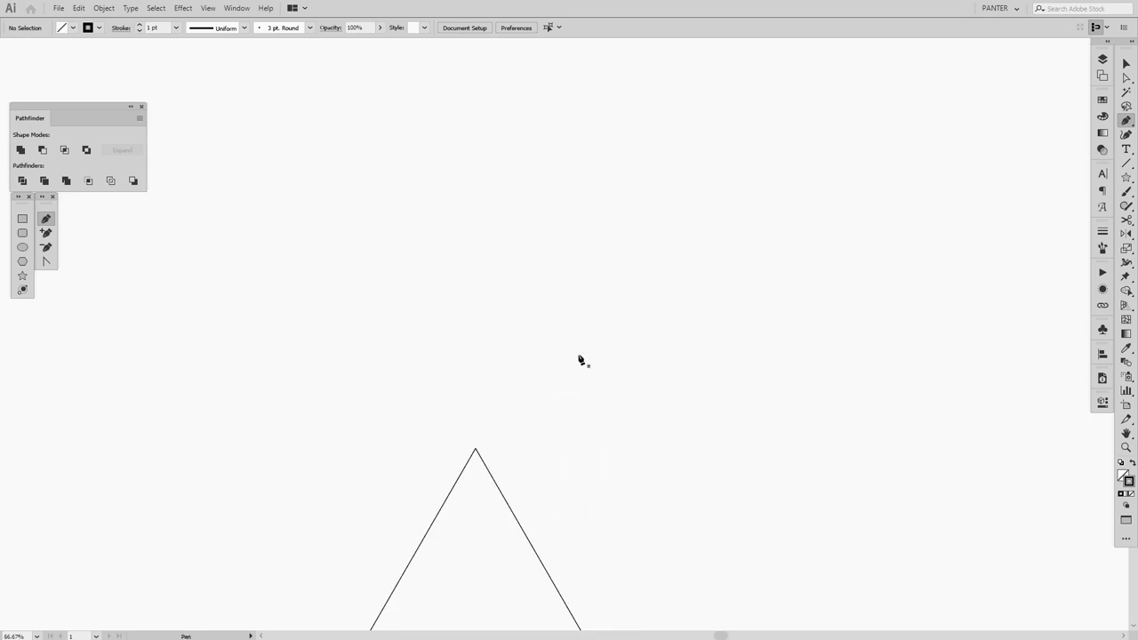
{"action": "scroll", "coordinate": [533, 391], "scroll_direction": "right", "scroll_amount": 2}
{"action": "scroll", "coordinate": [469, 449], "scroll_direction": "down", "scroll_amount": 2, "text": "alt"}
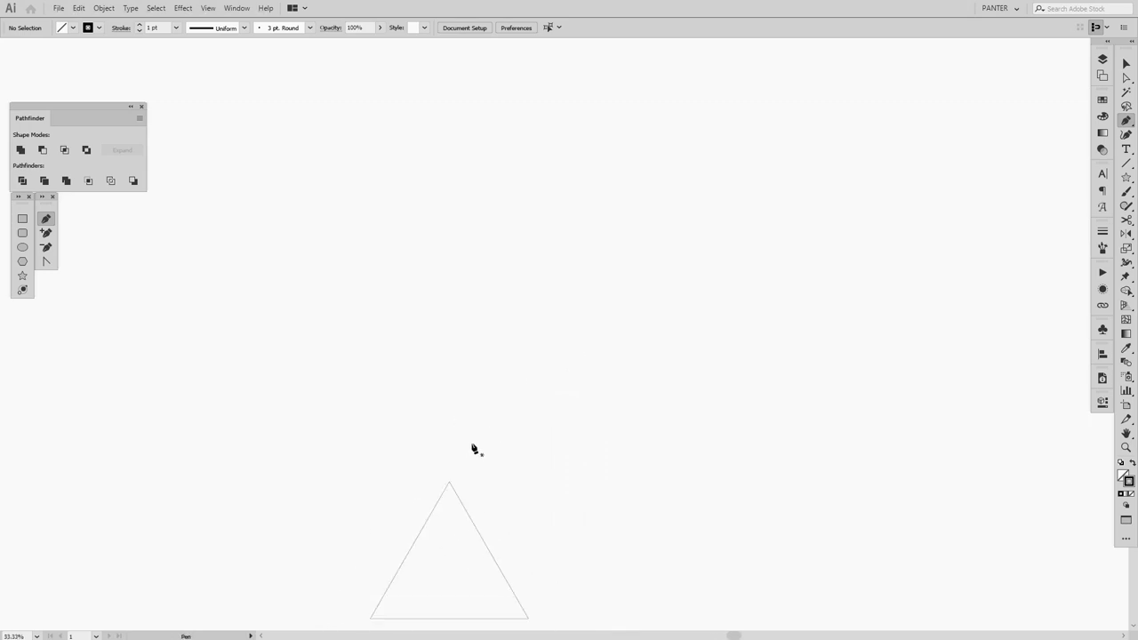
{"action": "left_click", "coordinate": [471, 441]}
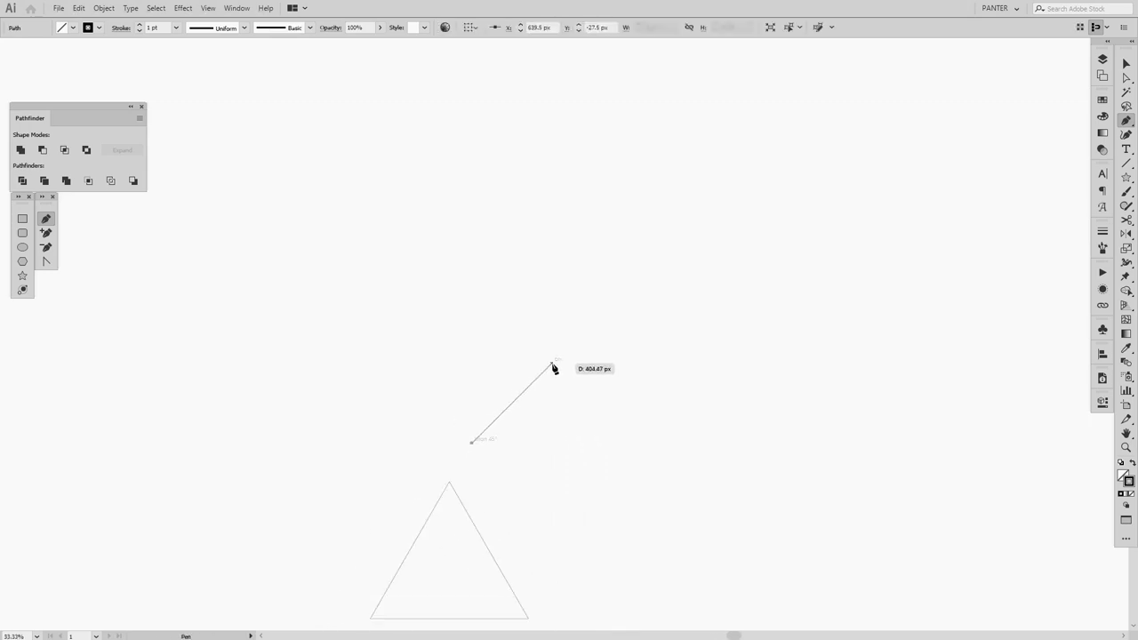
{"action": "scroll", "coordinate": [553, 367], "scroll_direction": "up", "scroll_amount": 2, "text": "alt"}
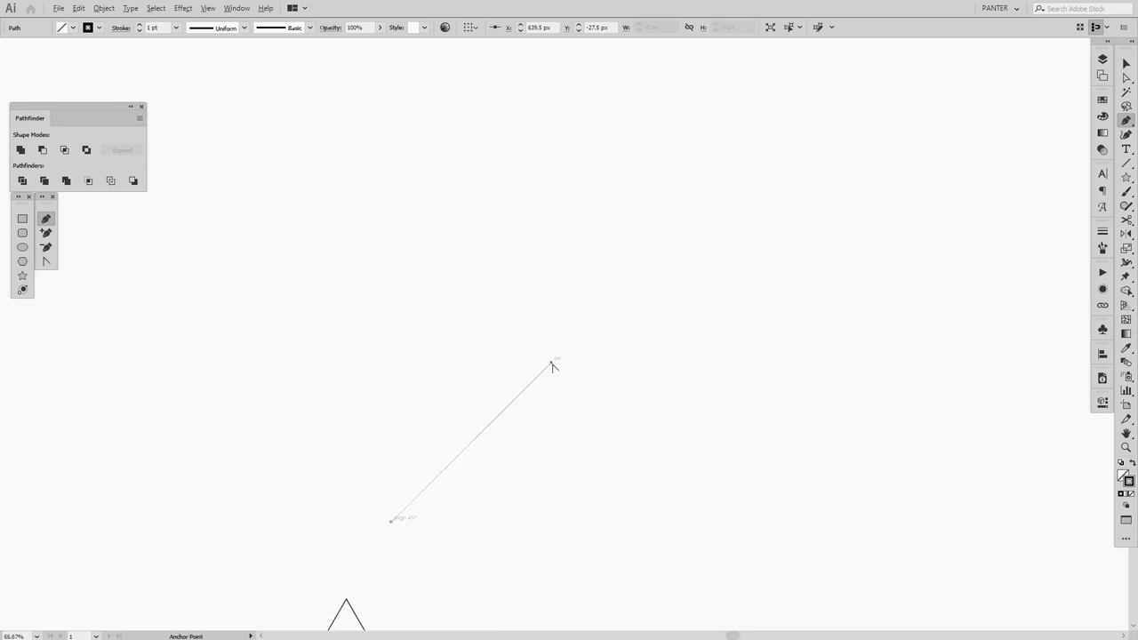
{"action": "left_click_drag", "start_coordinate": [553, 363], "coordinate": [655, 274]}
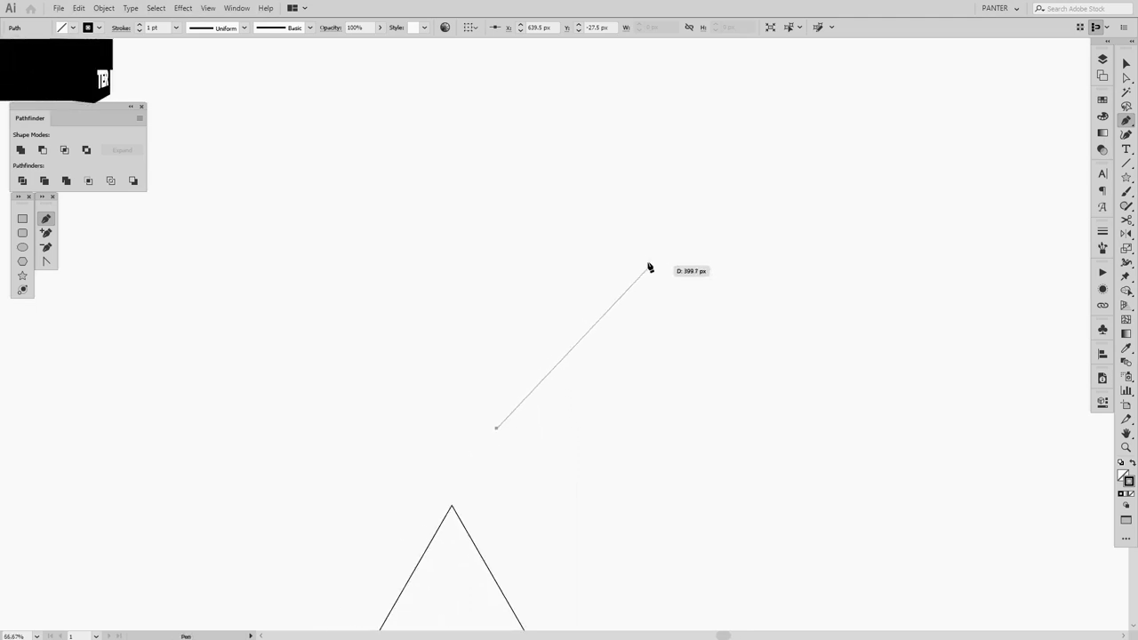
{"action": "scroll", "coordinate": [623, 273], "scroll_direction": "down", "scroll_amount": 2, "text": "alt"}
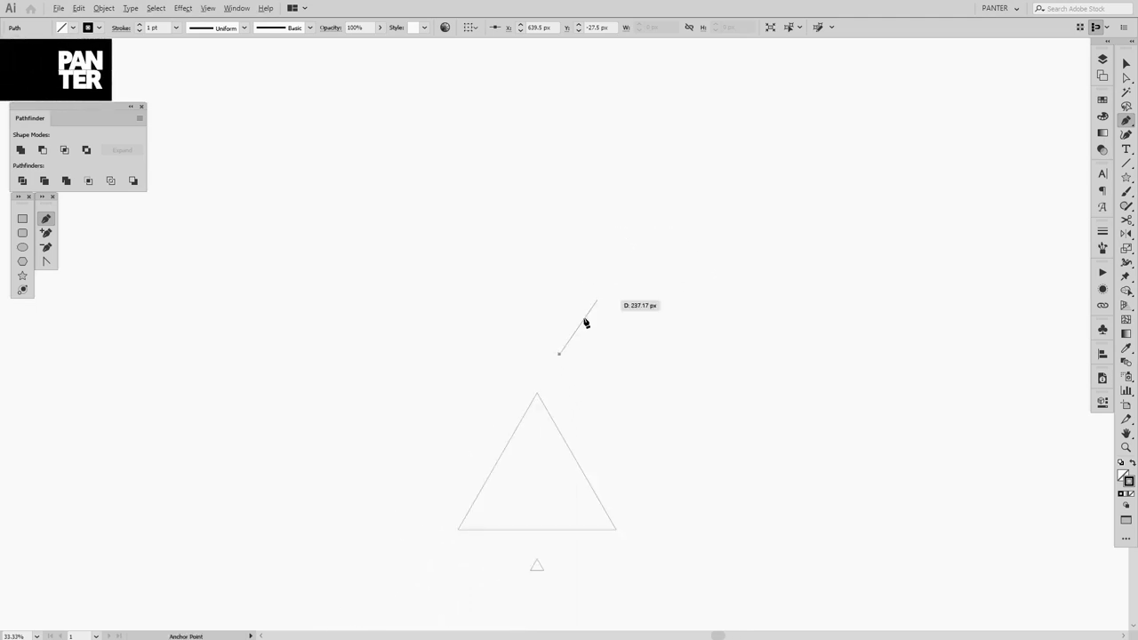
{"action": "left_click", "coordinate": [603, 304], "text": "ctrl"}
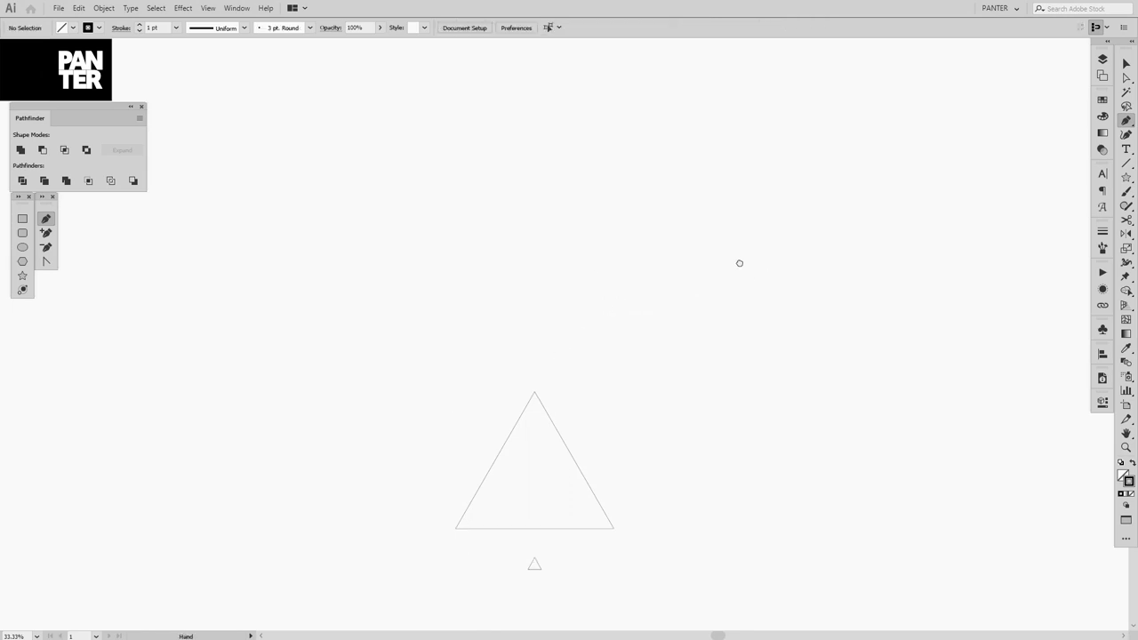
{"action": "left_click_drag", "start_coordinate": [738, 262], "coordinate": [572, 267]}
{"action": "scroll", "coordinate": [329, 480], "scroll_direction": "up", "scroll_amount": 2, "text": "alt"}
{"action": "left_click_drag", "start_coordinate": [326, 488], "coordinate": [412, 469]}
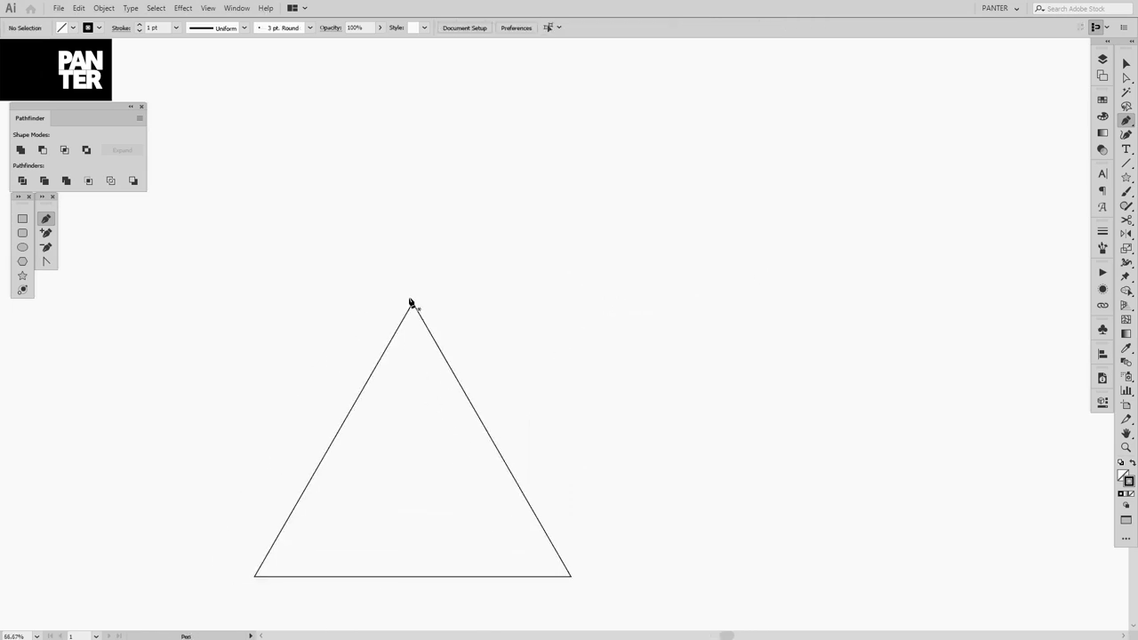
{"action": "left_click", "coordinate": [553, 175]}
{"action": "key", "text": "Escape"}
{"action": "scroll", "coordinate": [667, 382], "scroll_direction": "down", "scroll_amount": 2, "text": "alt"}
{"action": "scroll", "coordinate": [671, 385], "scroll_direction": "up", "scroll_amount": 2, "text": "alt"}
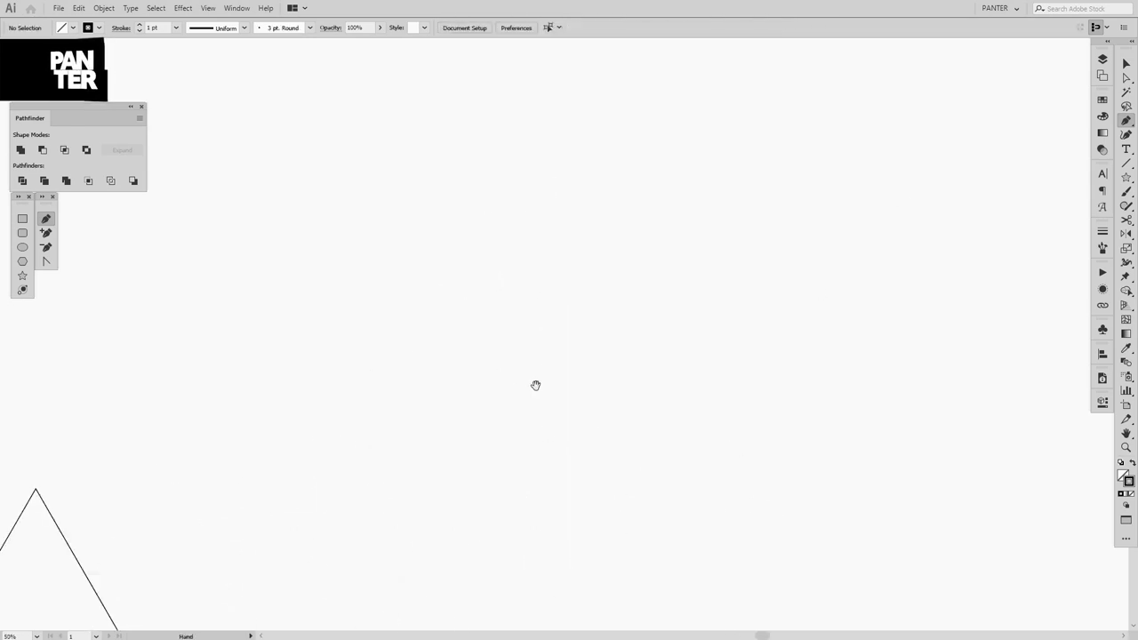
{"action": "left_click", "coordinate": [636, 221]}
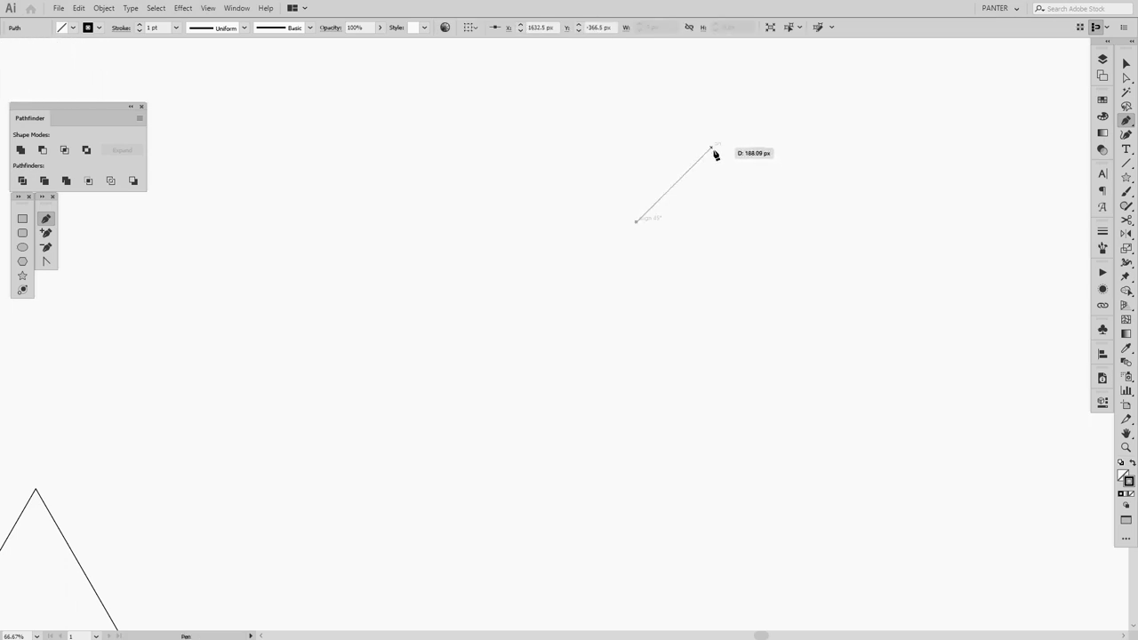
{"action": "left_click_drag", "start_coordinate": [272, 448], "coordinate": [414, 353]}
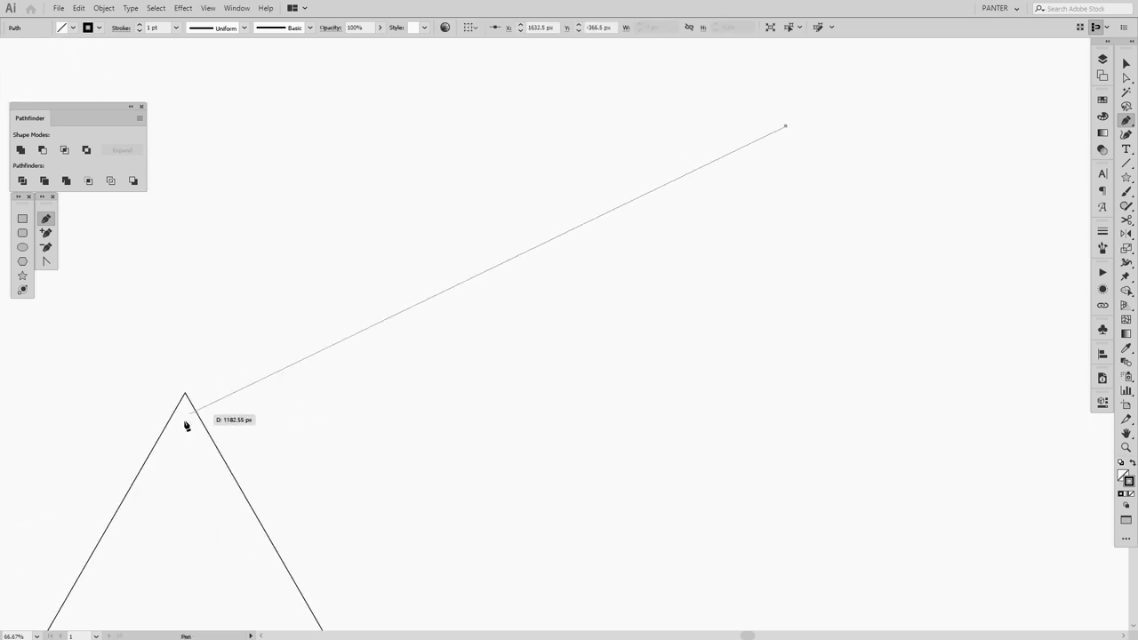
{"action": "left_click_drag", "start_coordinate": [241, 464], "coordinate": [376, 350]}
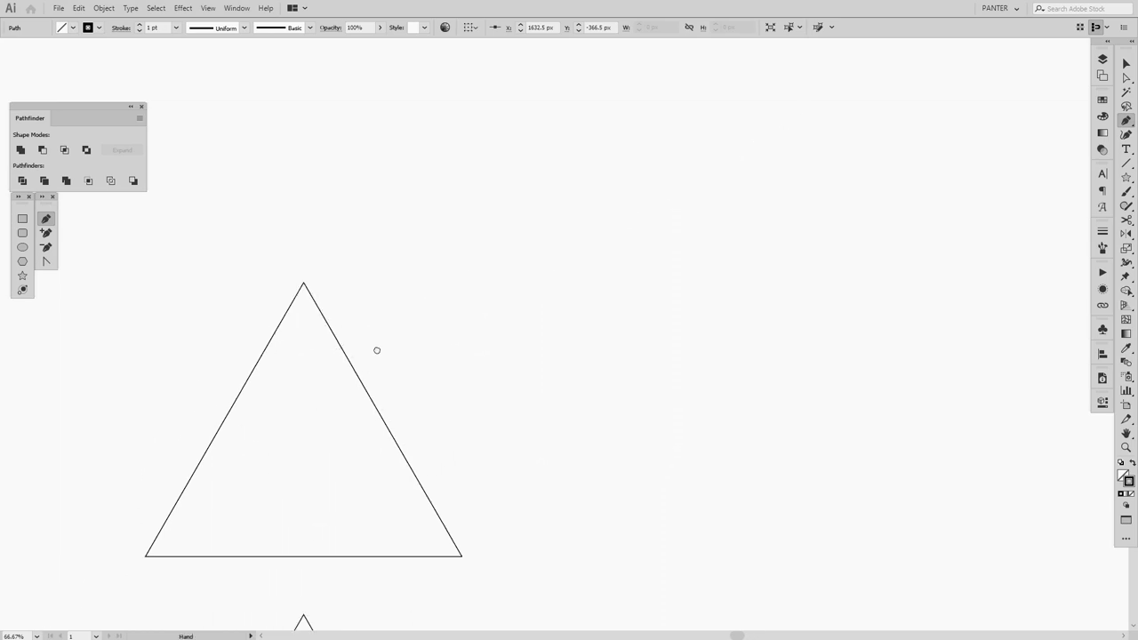
{"action": "left_click_drag", "start_coordinate": [660, 252], "coordinate": [475, 472]}
{"action": "left_click_drag", "start_coordinate": [744, 183], "coordinate": [569, 264]}
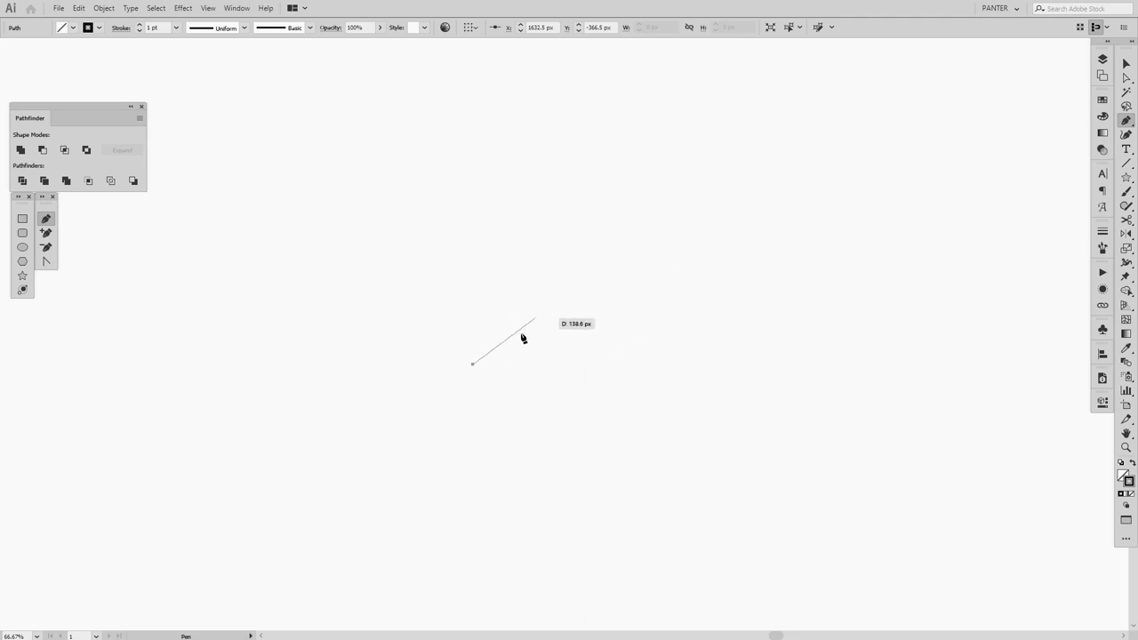
{"action": "scroll", "coordinate": [561, 274], "scroll_direction": "down", "scroll_amount": 2}
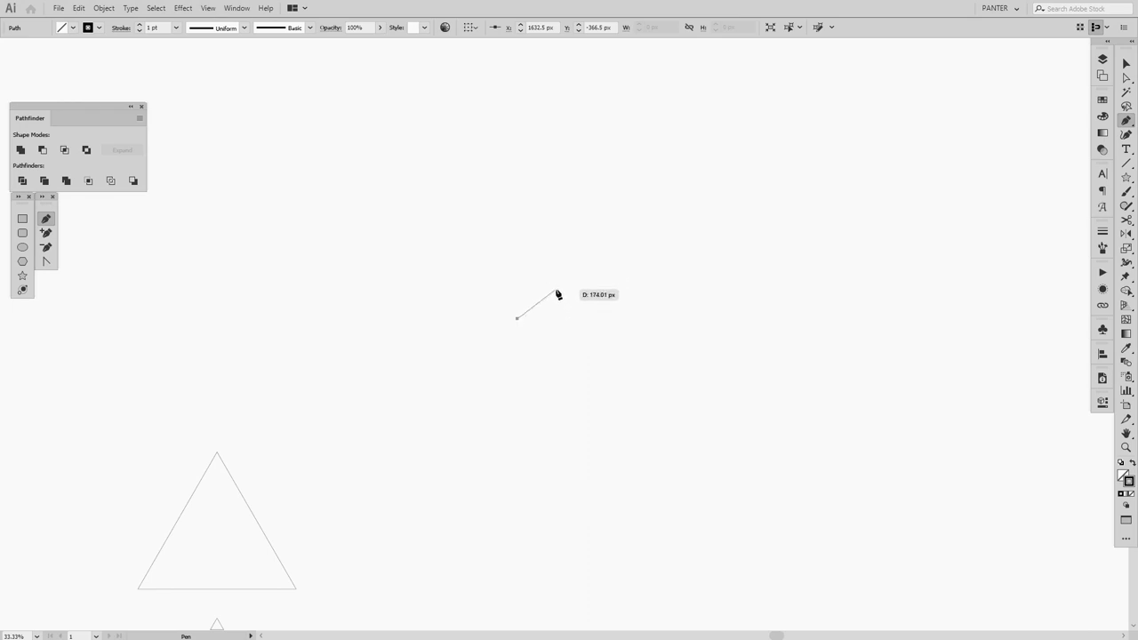
{"action": "scroll", "coordinate": [558, 294], "scroll_direction": "up", "scroll_amount": 4}
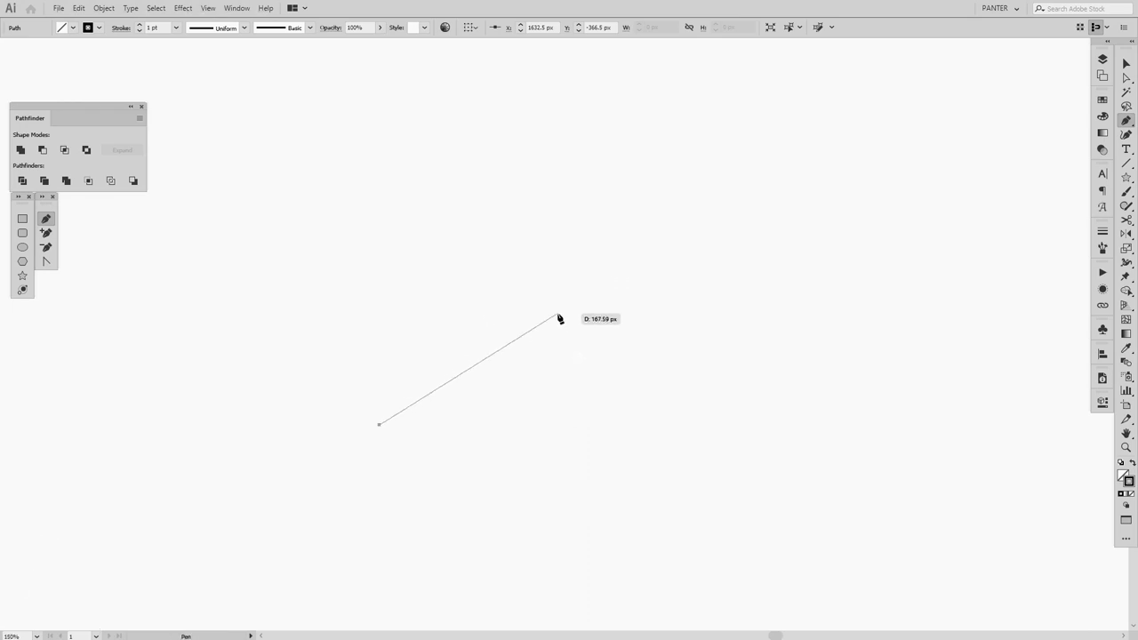
{"action": "key", "text": "Escape"}
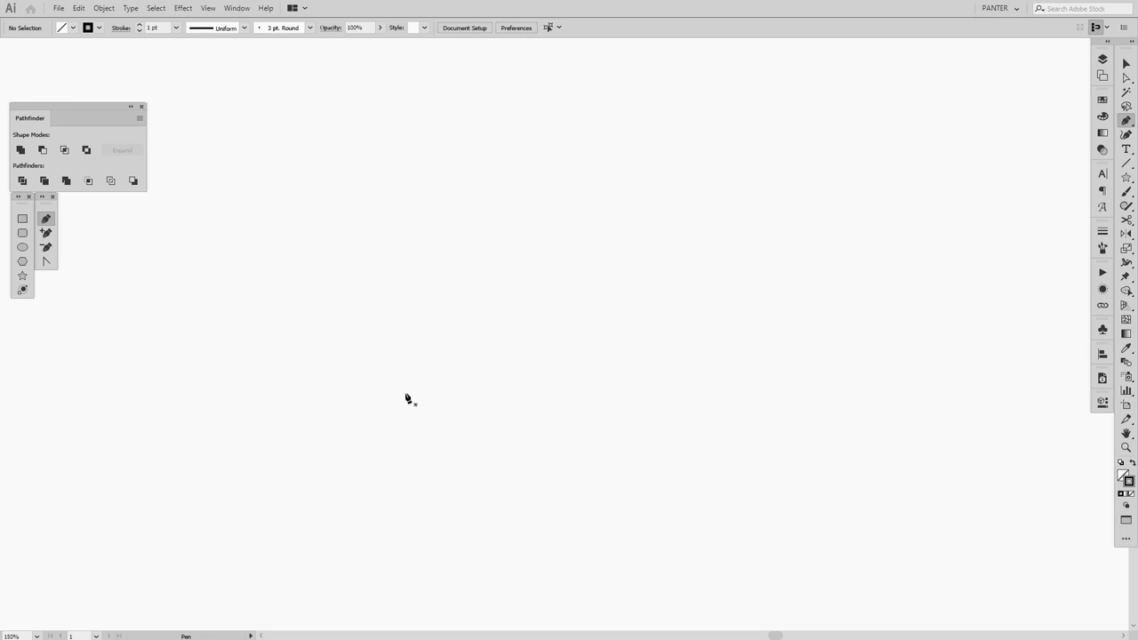
Step: Draw a straight Pen line rising to the right, about 263 px wide and 152 px high, in the empty area beyond the large triangle
{"action": "left_click", "coordinate": [407, 393]}
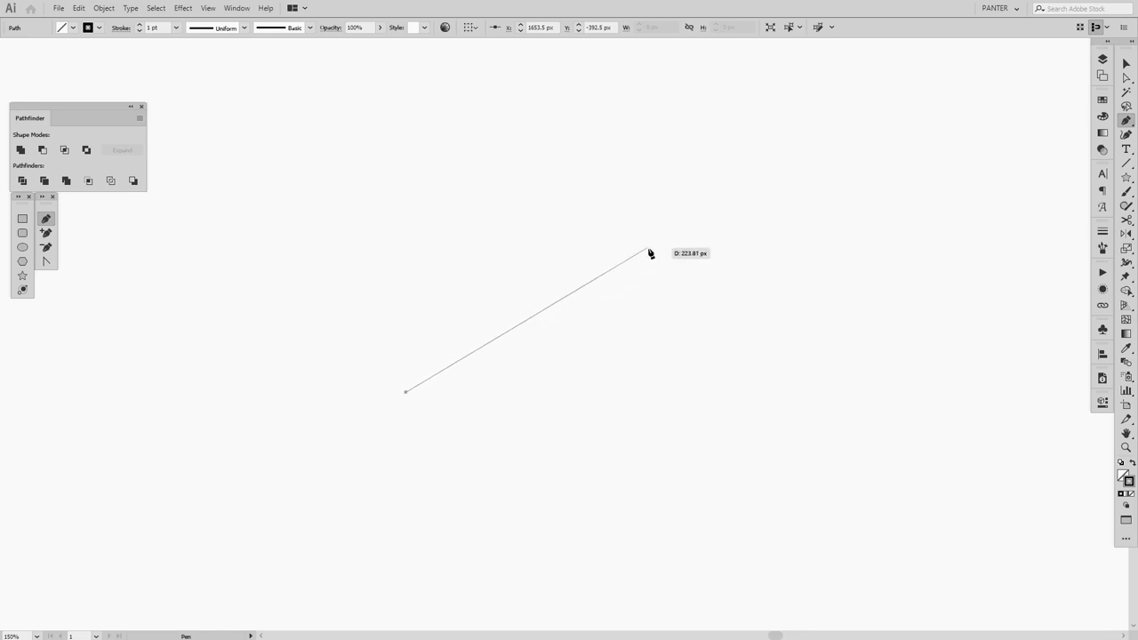
{"action": "left_click", "coordinate": [734, 204]}
{"action": "key", "text": "v"}
{"action": "left_click", "coordinate": [685, 358]}
Step: Enlarge the diagonal line proportionally from its centre to about 753 px wide and 435 px high
{"action": "scroll", "coordinate": [685, 356], "scroll_direction": "down", "scroll_amount": 4}
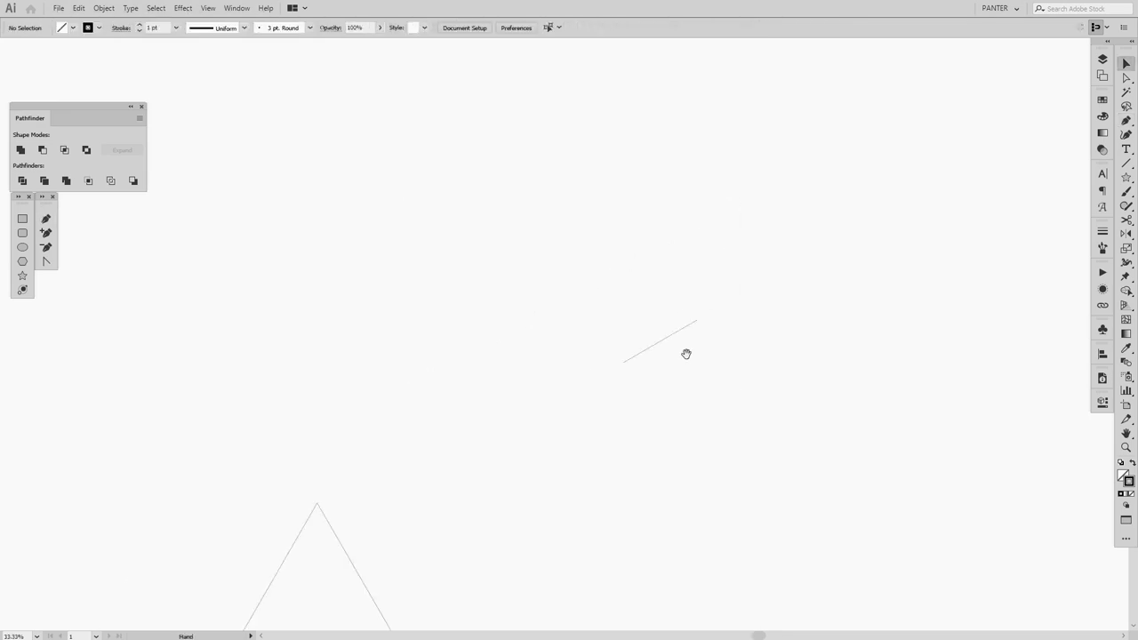
{"action": "left_click_drag", "start_coordinate": [686, 354], "coordinate": [794, 239]}
{"action": "left_click", "coordinate": [803, 215]}
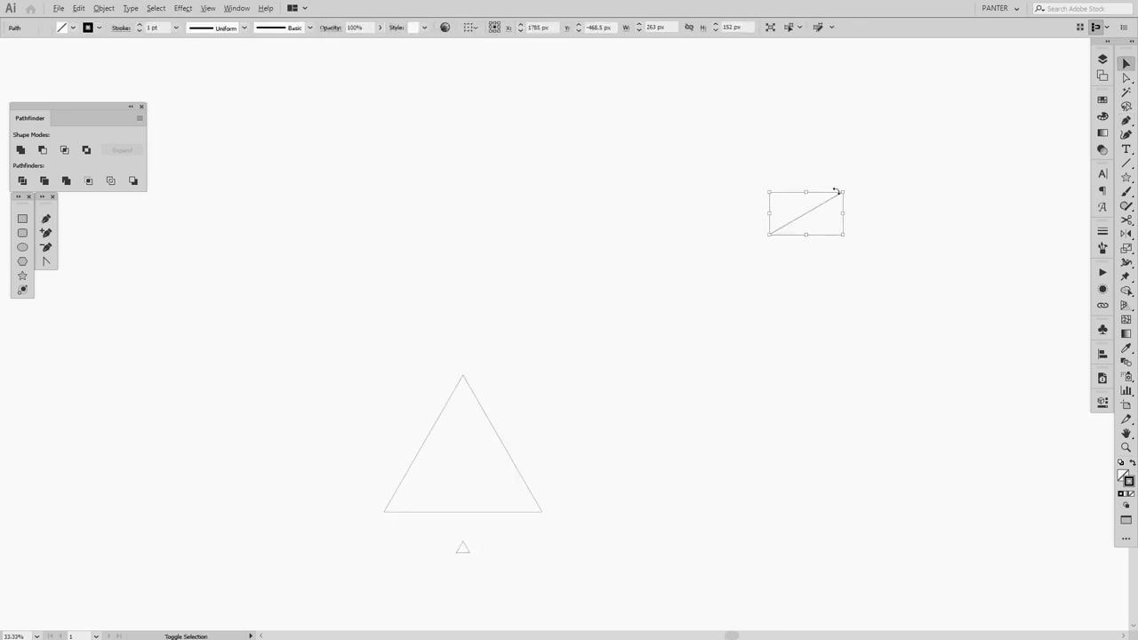
{"action": "left_click_drag", "start_coordinate": [844, 194], "coordinate": [958, 155]}
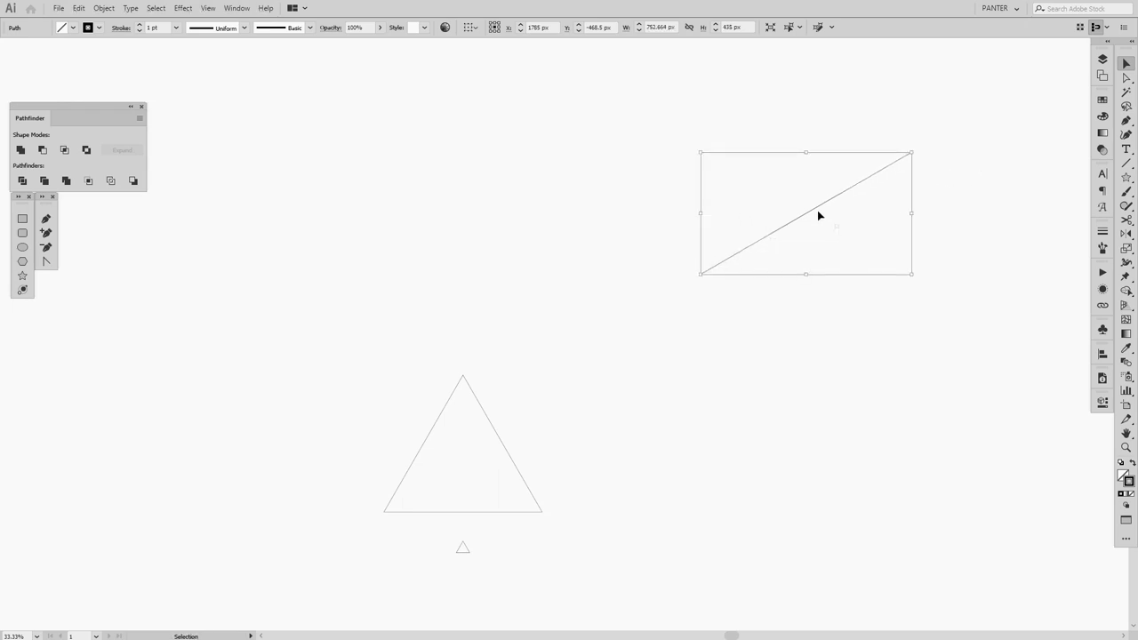
Step: Move the diagonal line's lower end onto the large triangle's lower-left corner and scale it proportionally to the triangle's width, about 565 px
{"action": "left_click_drag", "start_coordinate": [764, 236], "coordinate": [448, 481]}
{"action": "scroll", "coordinate": [328, 536], "scroll_direction": "up", "scroll_amount": 1}
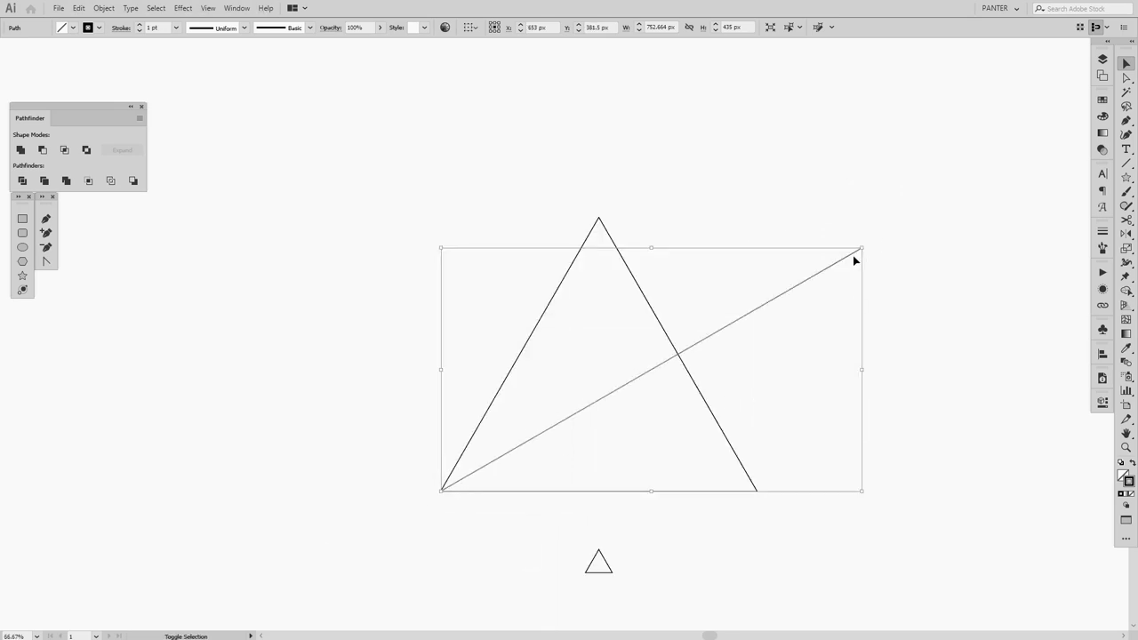
{"action": "left_click_drag", "start_coordinate": [860, 247], "coordinate": [757, 305]}
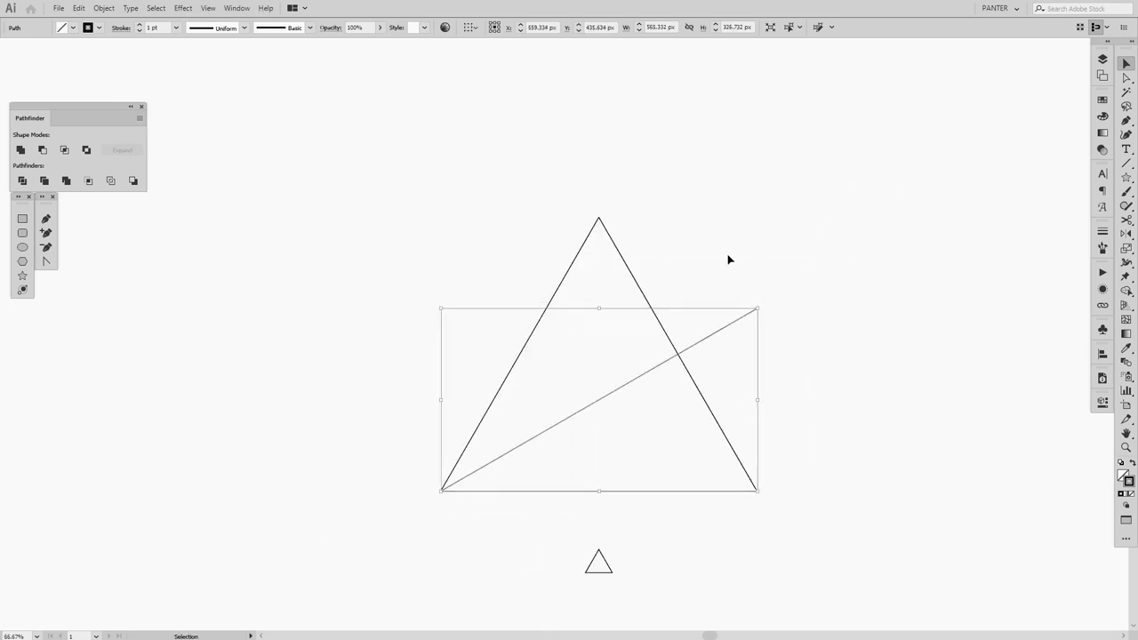
{"action": "left_click", "coordinate": [729, 256]}
{"action": "scroll", "coordinate": [692, 350], "scroll_direction": "up", "scroll_amount": 1}
{"action": "scroll", "coordinate": [693, 350], "scroll_direction": "down", "scroll_amount": 1}
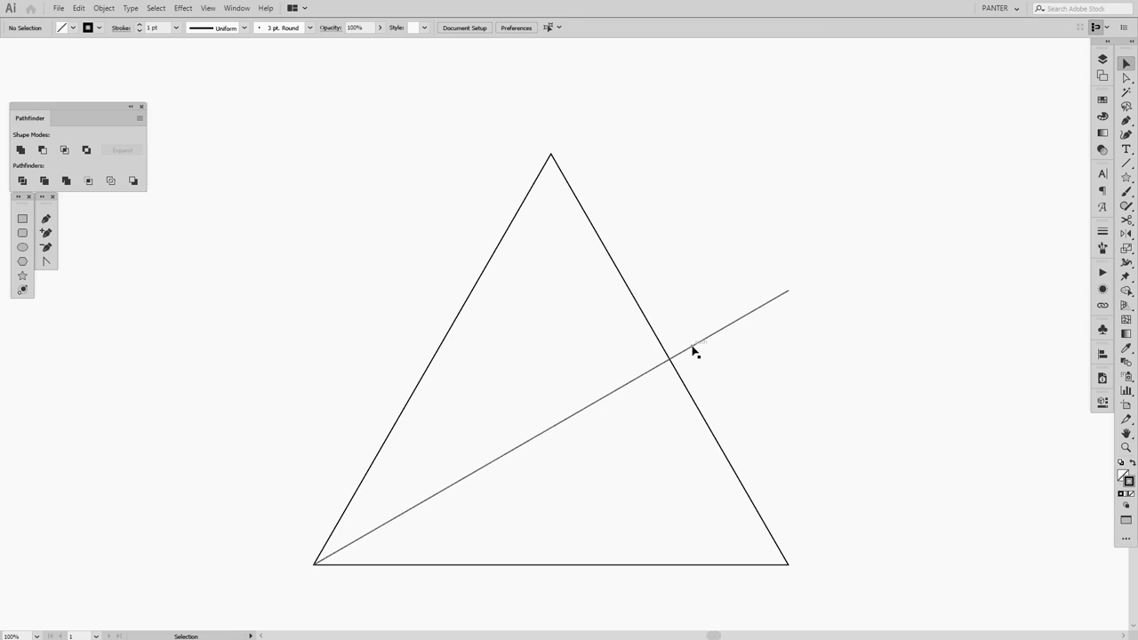
{"action": "scroll", "coordinate": [717, 347], "scroll_direction": "down", "scroll_amount": 1}
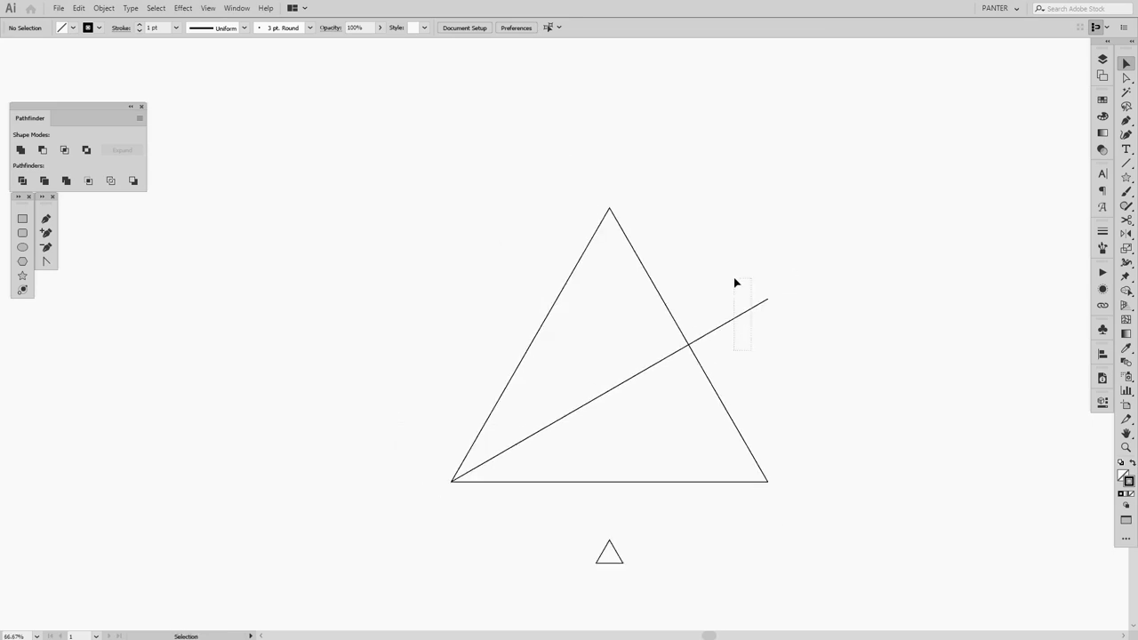
Step: Reflect a copy of the diagonal line across the vertical axis through the large triangle's apex
{"action": "left_click_drag", "start_coordinate": [734, 282], "coordinate": [734, 283]}
{"action": "scroll", "coordinate": [714, 316], "scroll_direction": "up", "scroll_amount": 1}
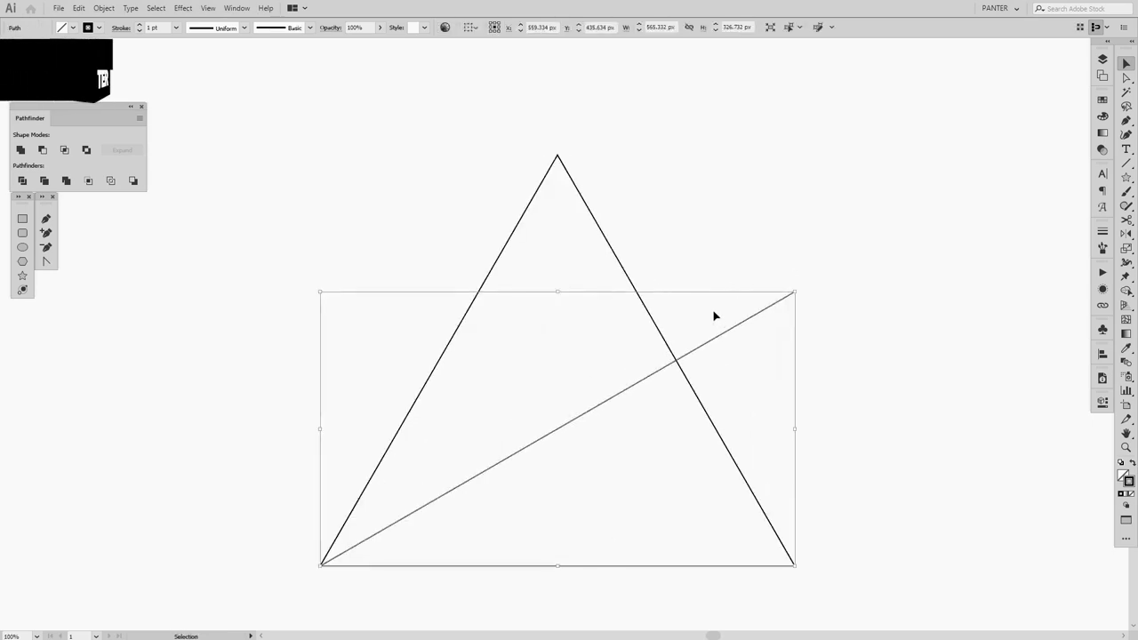
{"action": "key", "text": "o"}
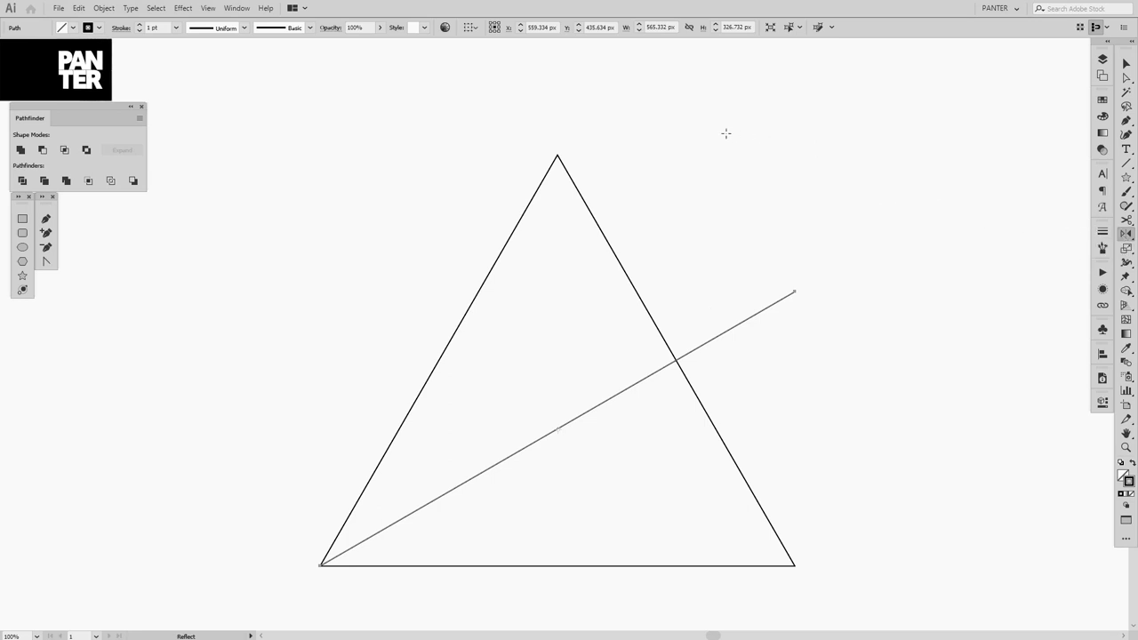
{"action": "left_click", "coordinate": [557, 156], "text": "alt"}
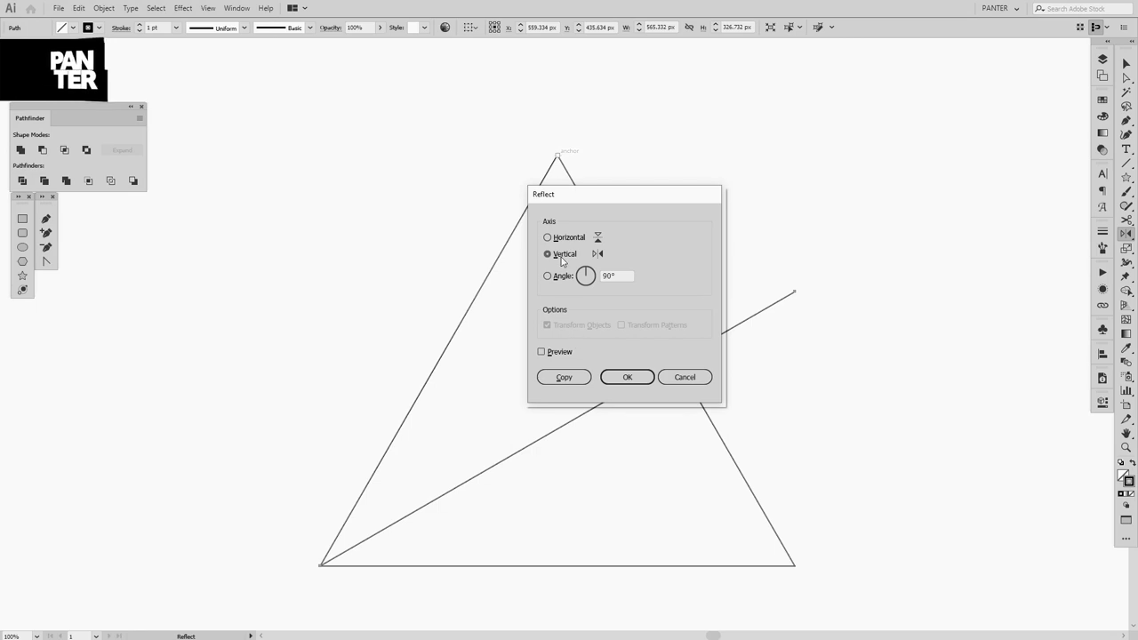
{"action": "left_click", "coordinate": [564, 379]}
{"action": "key", "text": "v"}
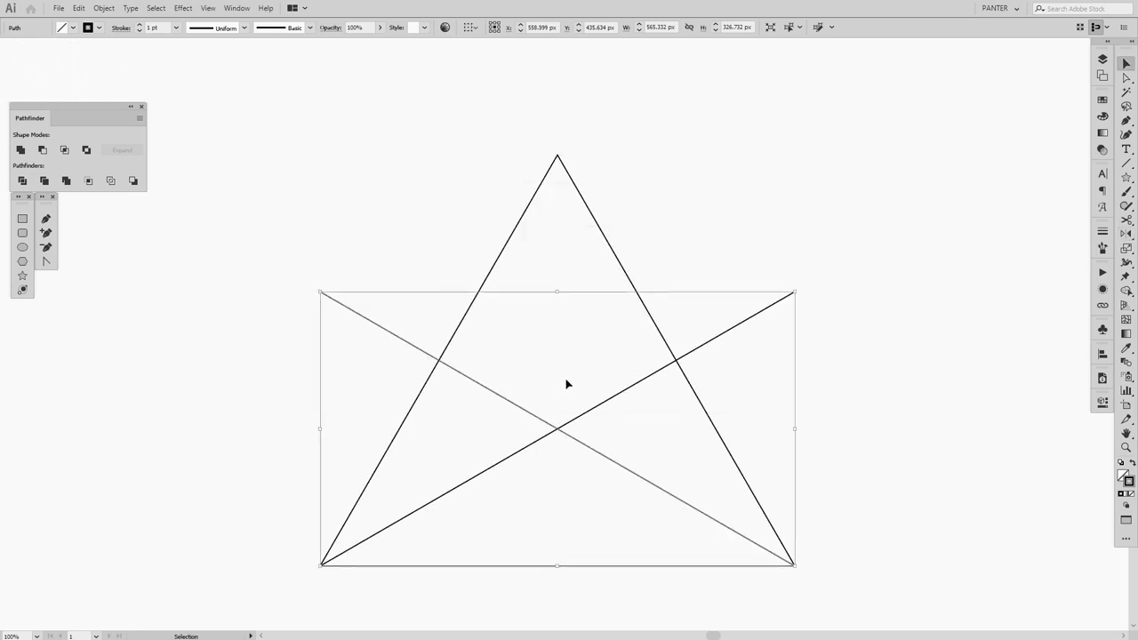
{"action": "left_click", "coordinate": [572, 379]}
Step: Move the small triangle straight up onto the crossing of the diagonals, placing its base corners on the two lines
{"action": "left_click_drag", "start_coordinate": [572, 379], "coordinate": [571, 341]}
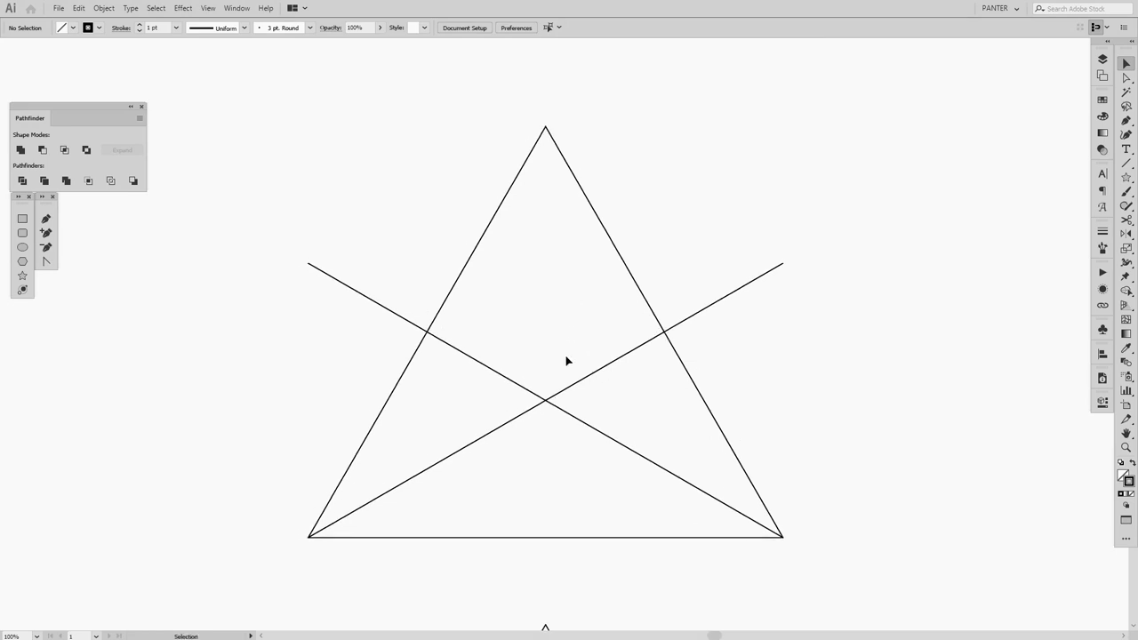
{"action": "scroll", "coordinate": [546, 406], "scroll_direction": "up", "scroll_amount": 2}
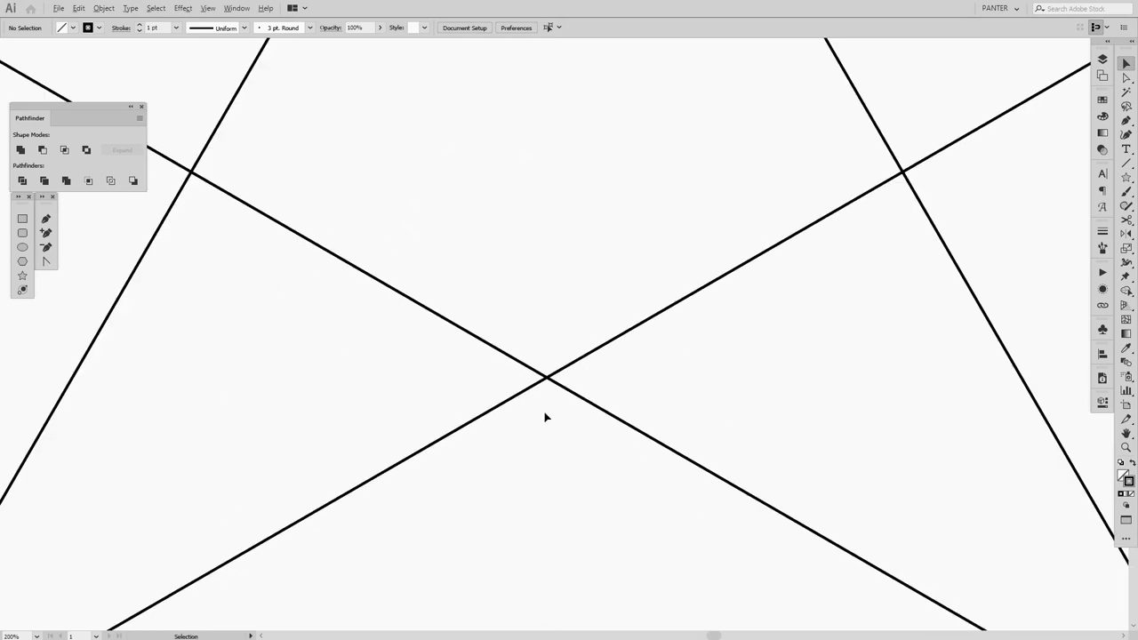
{"action": "scroll", "coordinate": [545, 415], "scroll_direction": "down", "scroll_amount": 5}
{"action": "scroll", "coordinate": [569, 432], "scroll_direction": "up", "scroll_amount": 1}
{"action": "scroll", "coordinate": [549, 430], "scroll_direction": "up", "scroll_amount": 2}
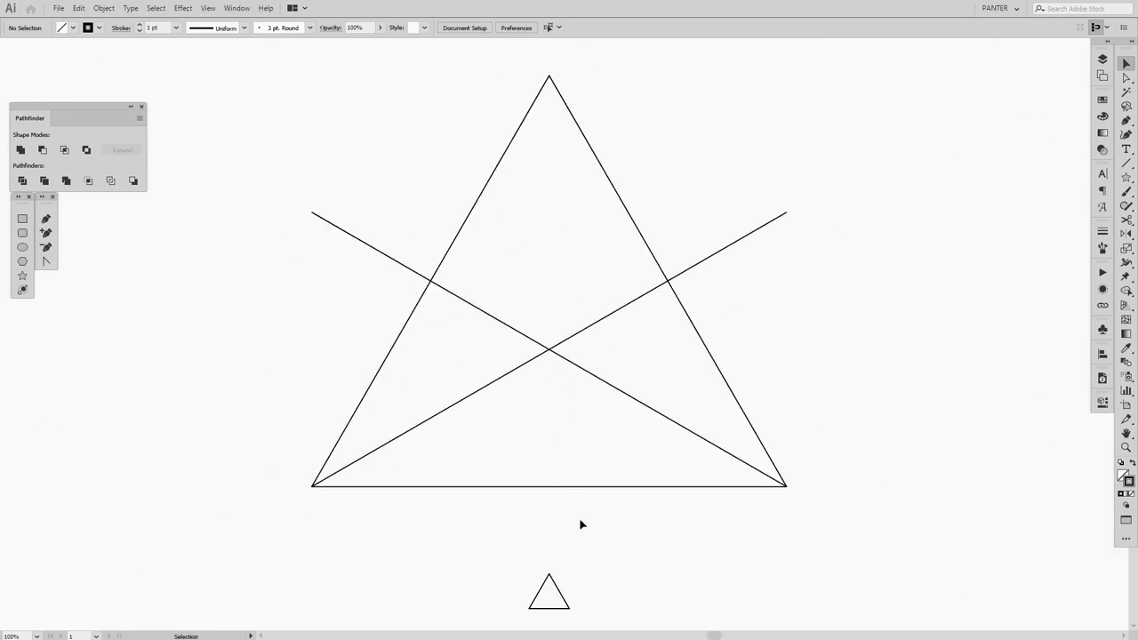
{"action": "left_click_drag", "start_coordinate": [566, 609], "coordinate": [580, 359]}
{"action": "left_click_drag", "start_coordinate": [580, 365], "coordinate": [579, 363]}
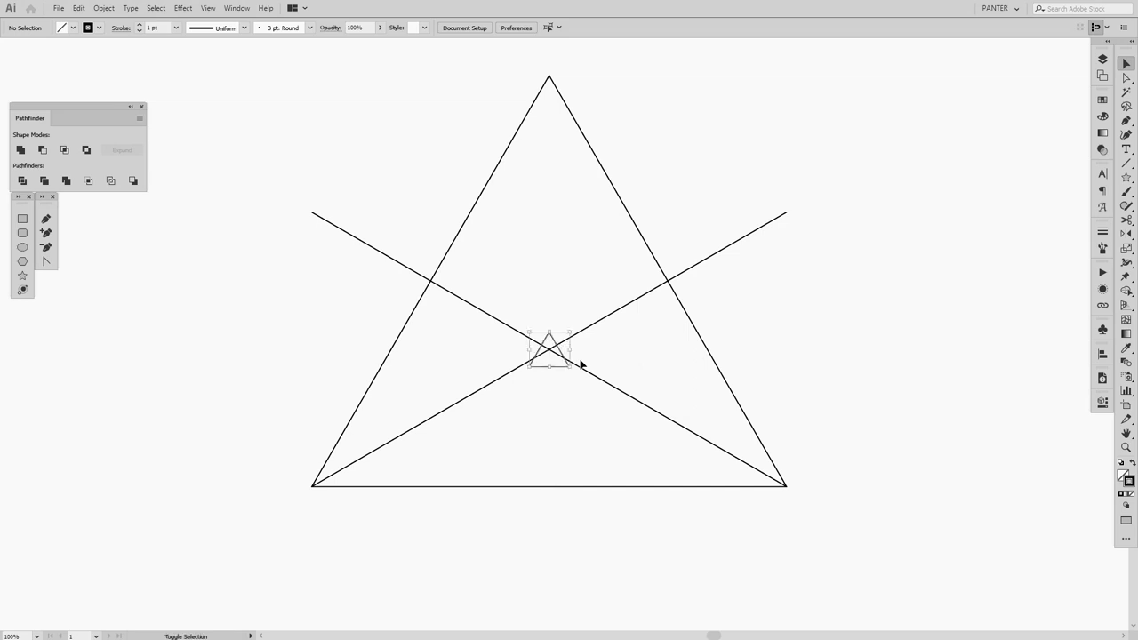
{"action": "scroll", "coordinate": [552, 363], "scroll_direction": "up", "scroll_amount": 8}
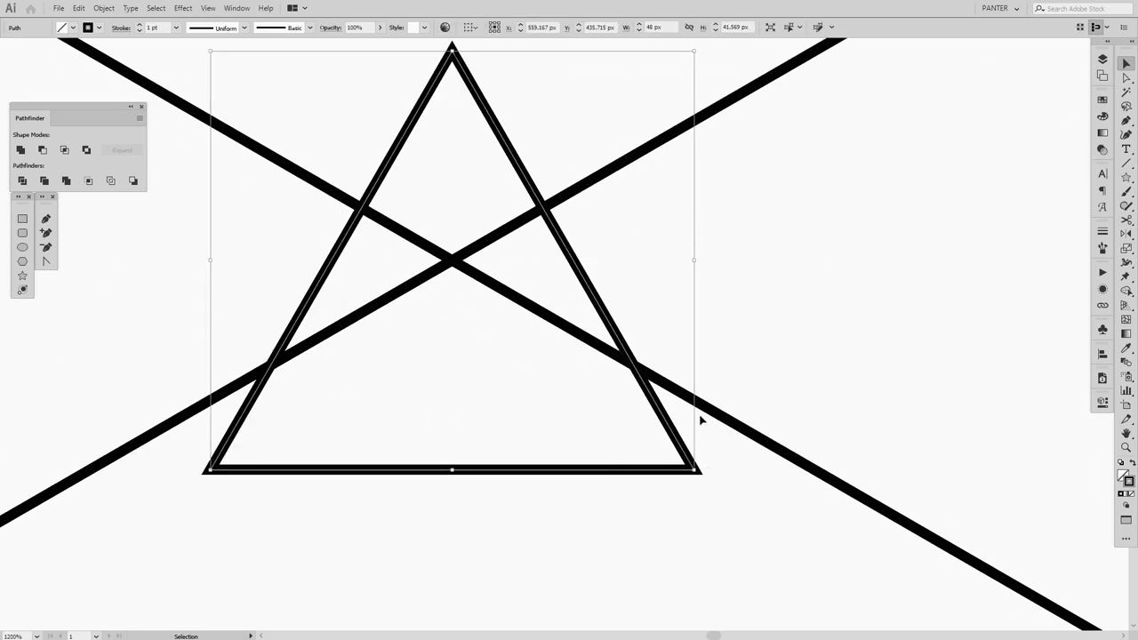
{"action": "left_click_drag", "start_coordinate": [682, 445], "coordinate": [683, 379]}
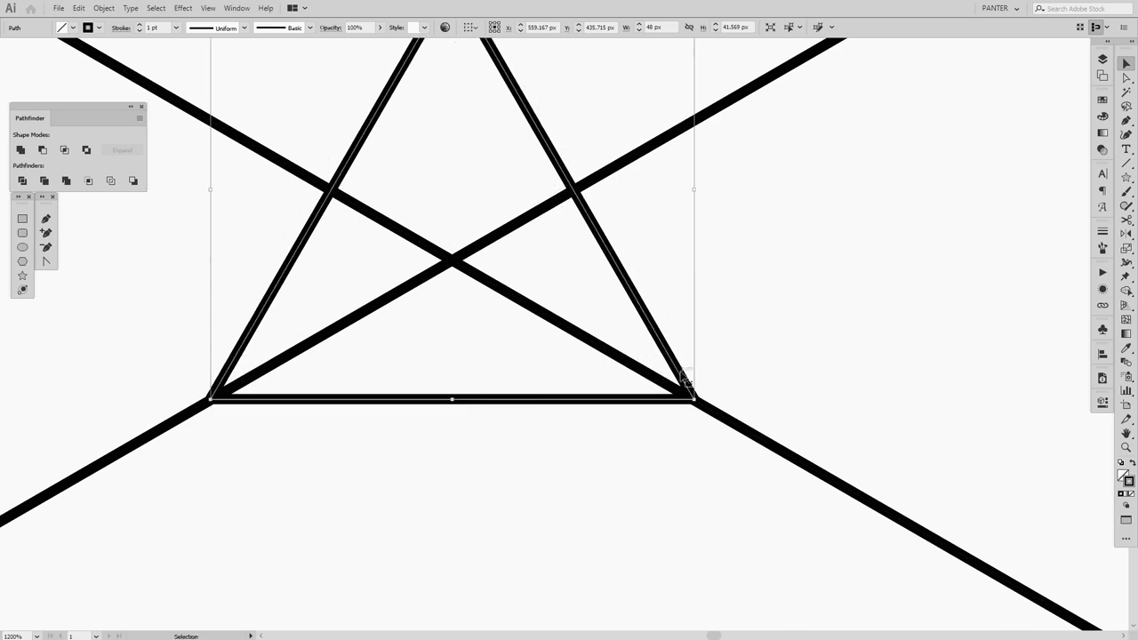
Step: Turn off Snap to Pixel and fine-adjust the small triangle's height so its lower-right corner sits exactly on the diagonal line
{"action": "scroll", "coordinate": [685, 378], "scroll_direction": "up", "scroll_amount": 5}
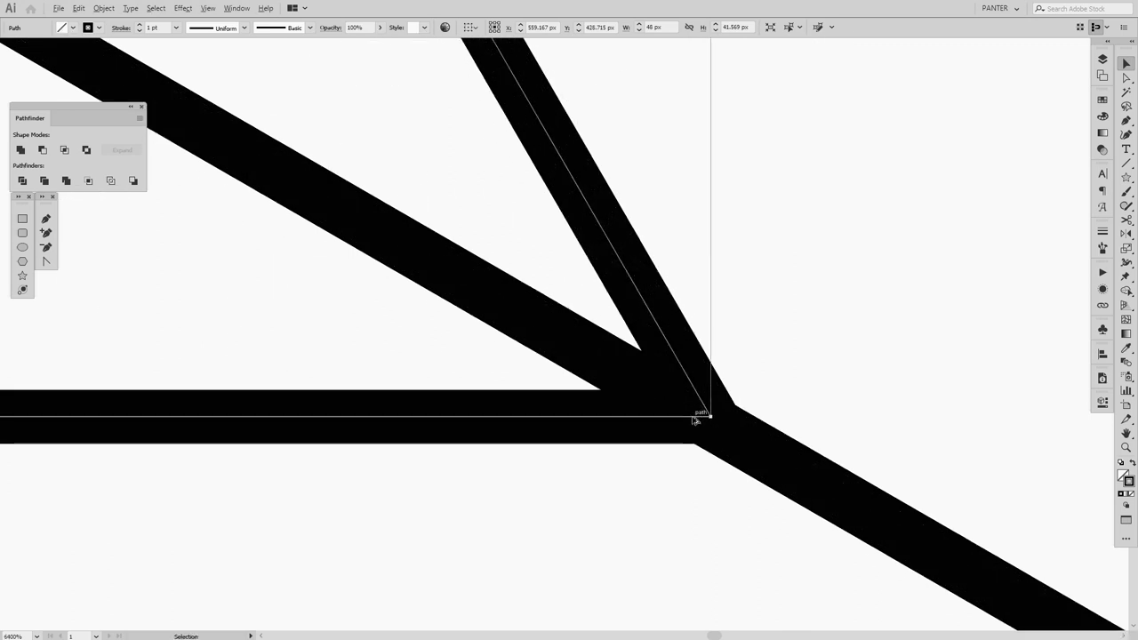
{"action": "left_click", "coordinate": [208, 8]}
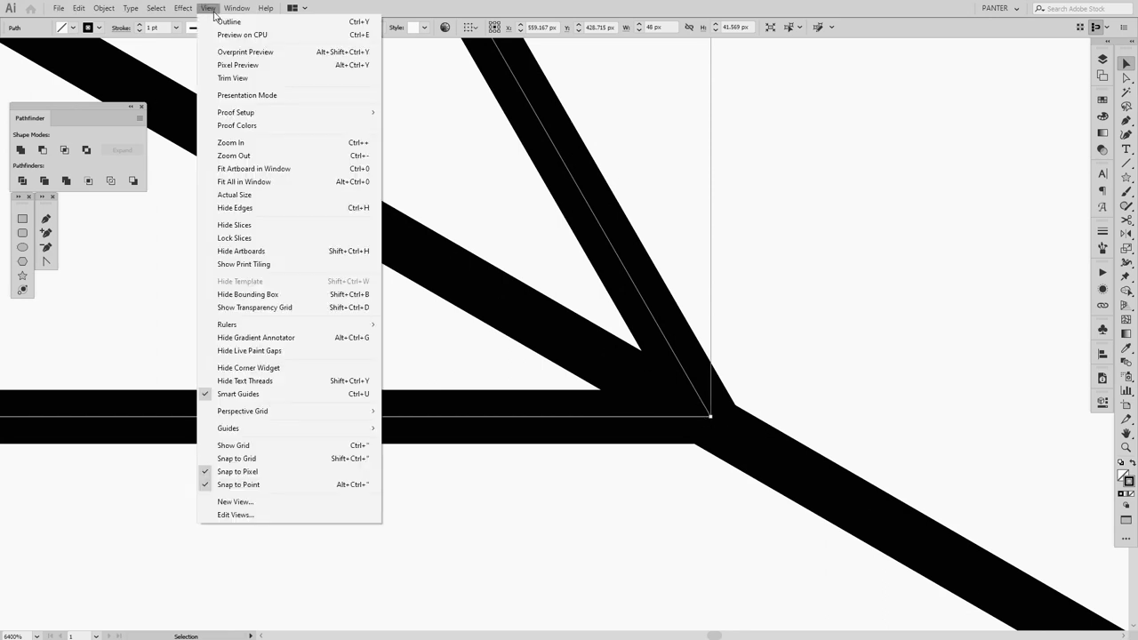
{"action": "left_click", "coordinate": [268, 472]}
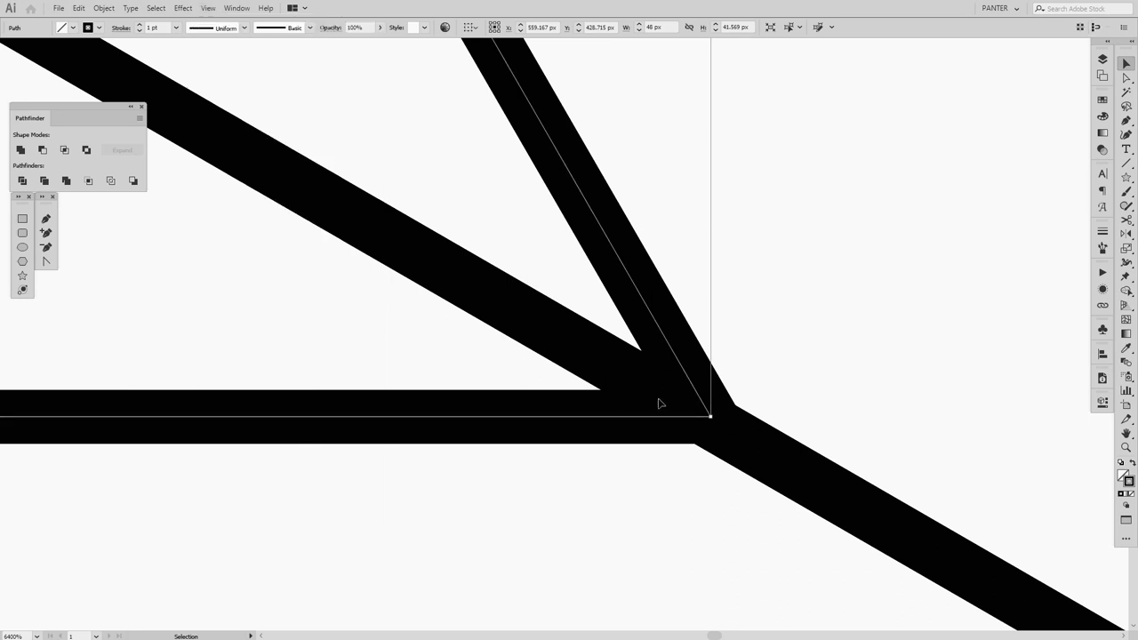
{"action": "scroll", "coordinate": [661, 401], "scroll_direction": "up", "scroll_amount": 2}
{"action": "left_click_drag", "start_coordinate": [627, 477], "coordinate": [647, 354]}
{"action": "left_click_drag", "start_coordinate": [612, 418], "coordinate": [607, 431]}
{"action": "scroll", "coordinate": [610, 433], "scroll_direction": "down", "scroll_amount": 5}
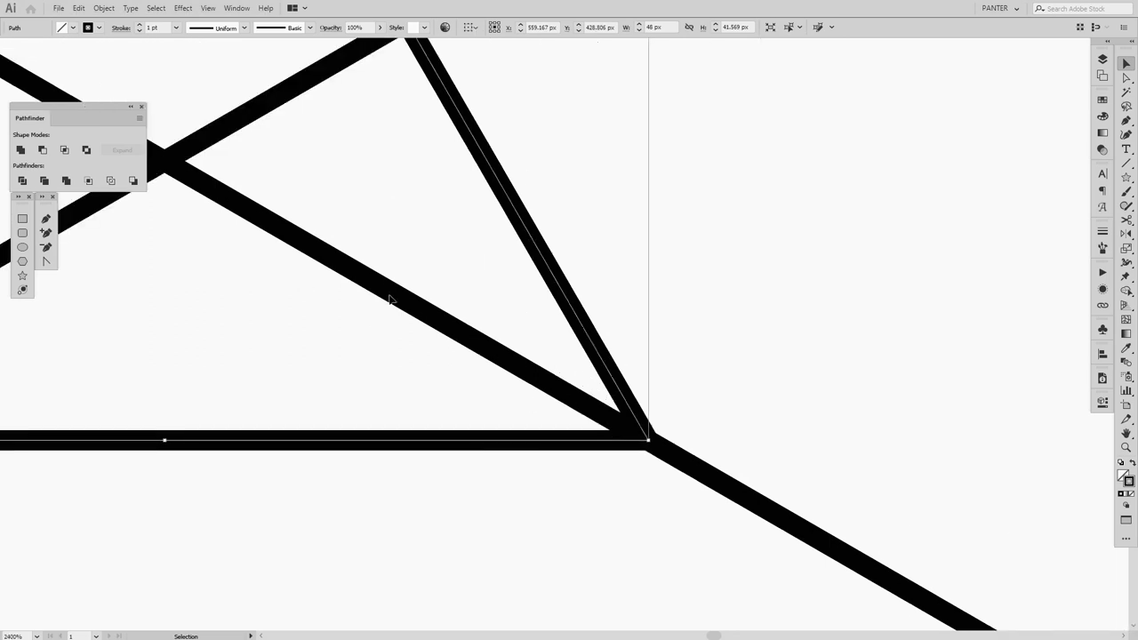
{"action": "scroll", "coordinate": [390, 299], "scroll_direction": "down", "scroll_amount": 8}
Step: Select both diagonal construction lines and delete them, keeping the two triangles
{"action": "left_click_drag", "start_coordinate": [617, 421], "coordinate": [585, 433]}
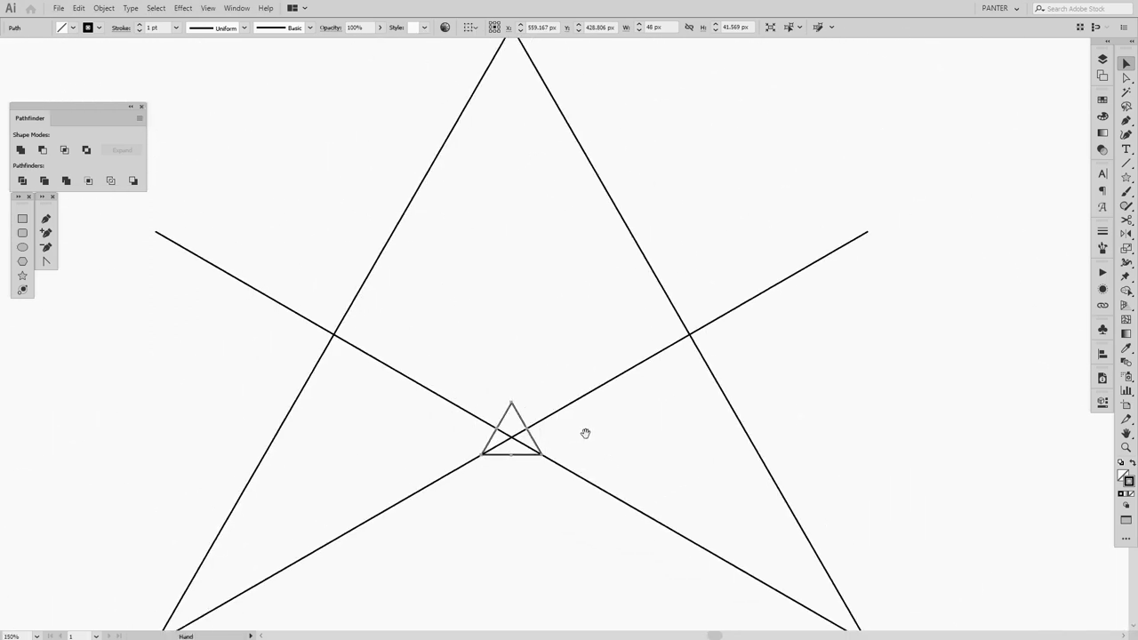
{"action": "scroll", "coordinate": [585, 432], "scroll_direction": "down", "scroll_amount": 2}
{"action": "left_click_drag", "start_coordinate": [359, 348], "coordinate": [708, 338]}
{"action": "left_click_drag", "start_coordinate": [803, 287], "coordinate": [672, 409]}
{"action": "key", "text": "Delete"}
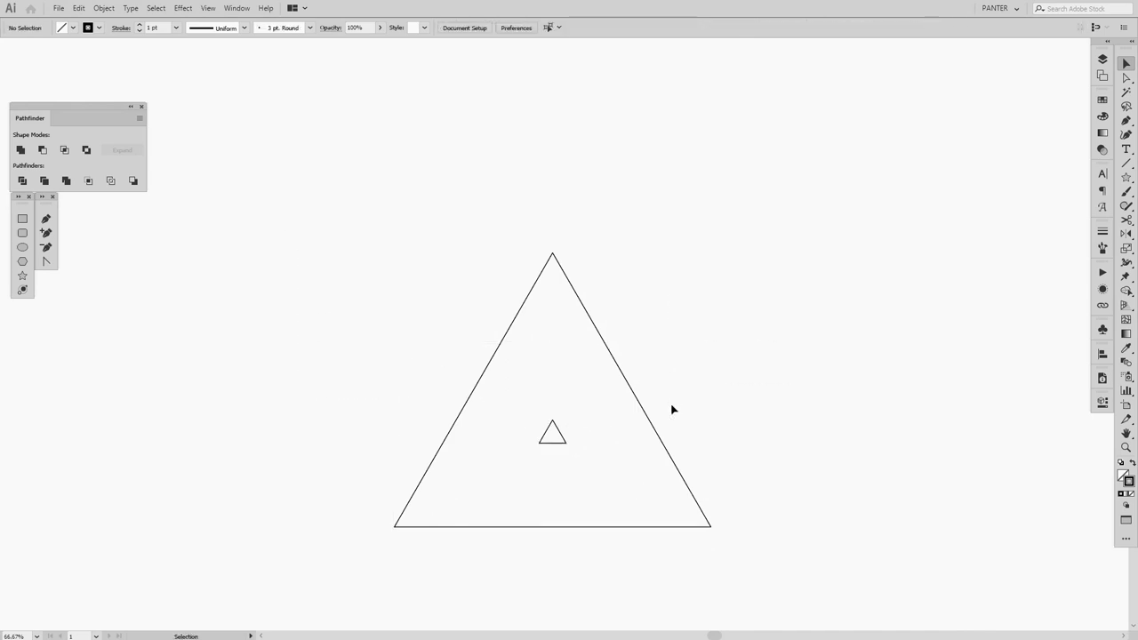
{"action": "scroll", "coordinate": [672, 410], "scroll_direction": "down", "scroll_amount": 3}
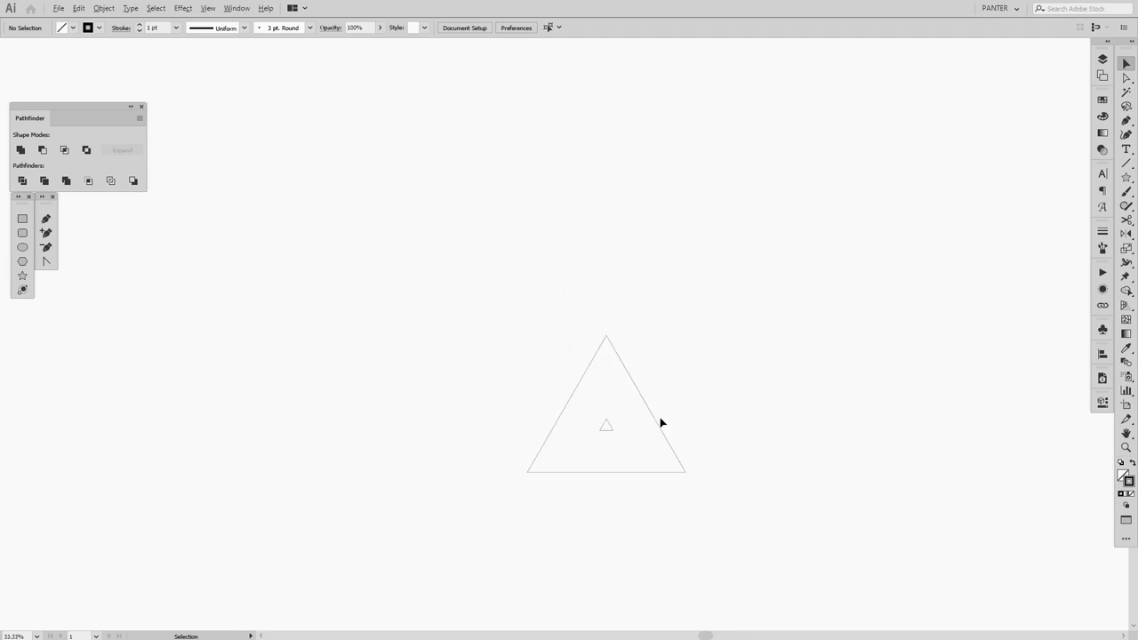
{"action": "key", "text": "ctrl+plus"}
{"action": "key", "text": "ctrl+plus"}
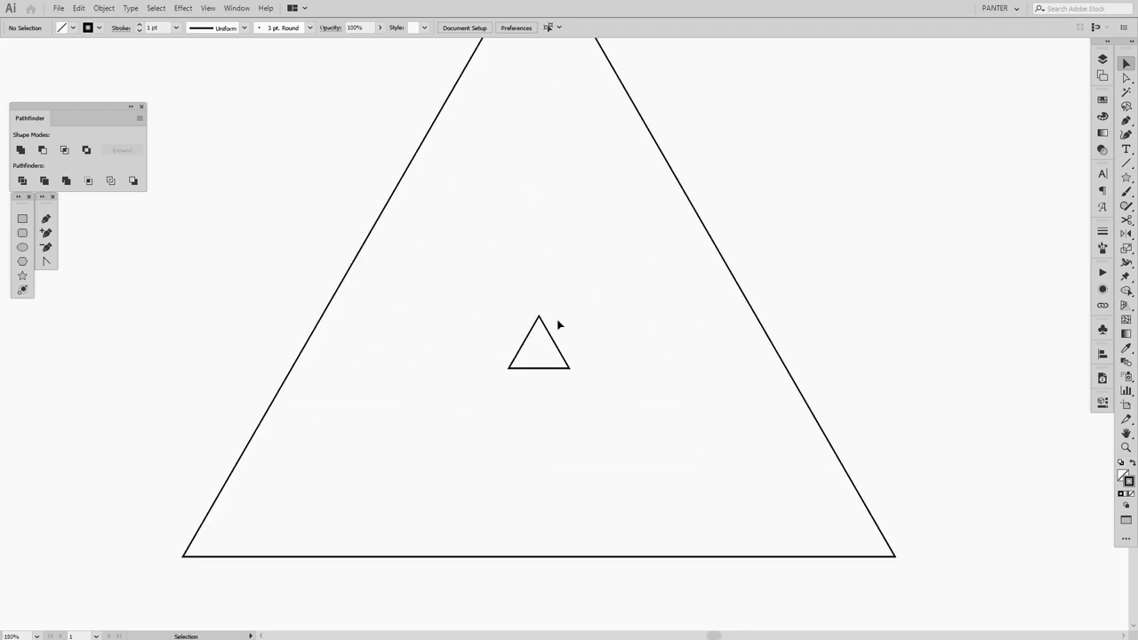
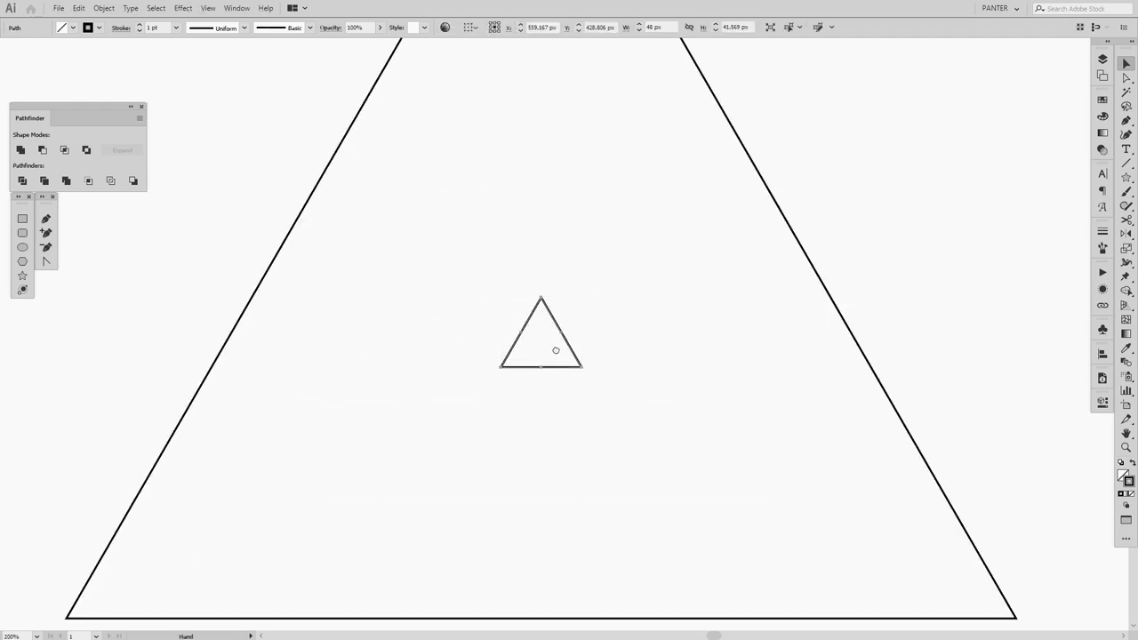
{"action": "scroll", "coordinate": [539, 365], "scroll_direction": "down", "scroll_amount": 1}
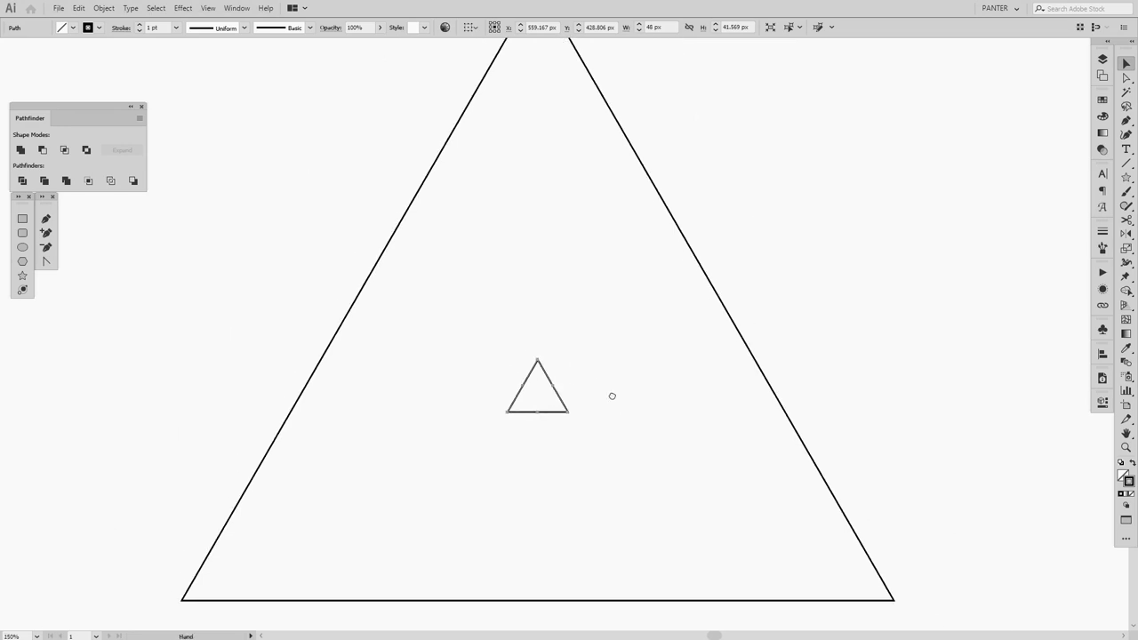
Step: Set the small triangle's stroke weight to 9 pt
{"action": "left_click", "coordinate": [152, 26]}
{"action": "key", "text": "Up"}
{"action": "key", "text": "Up"}
{"action": "key", "text": "Up"}
{"action": "key", "text": "Up"}
{"action": "key", "text": "Up"}
{"action": "key", "text": "Up"}
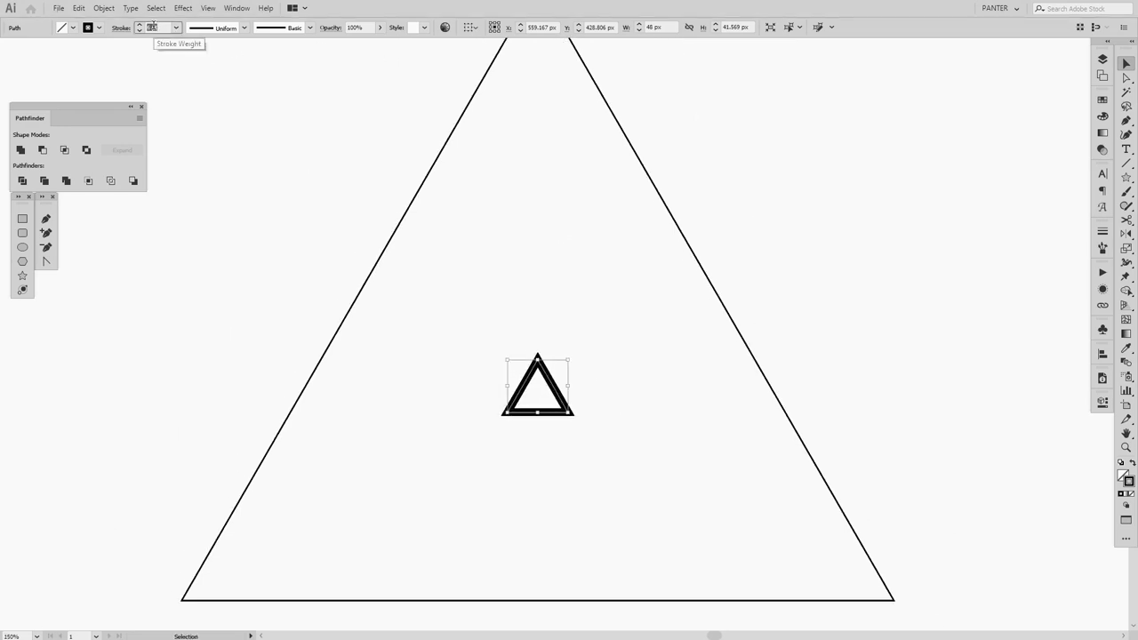
{"action": "key", "text": "Down"}
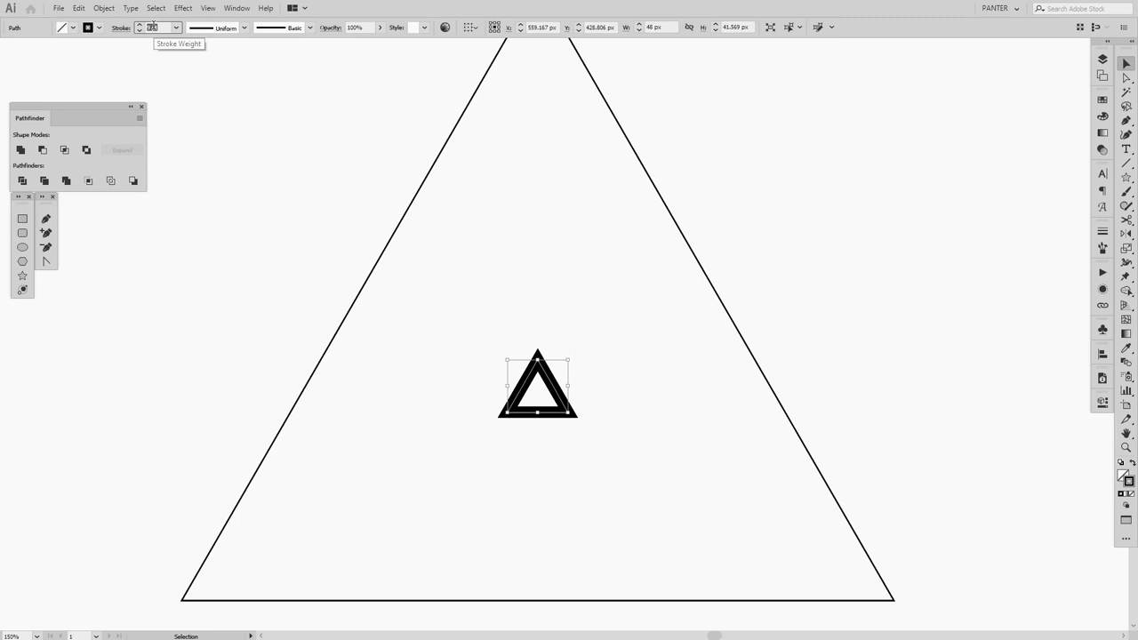
Step: Select the large and small triangles together and make a blend between them
{"action": "left_click", "coordinate": [272, 175]}
{"action": "scroll", "coordinate": [272, 175], "scroll_direction": "down", "scroll_amount": 1}
{"action": "left_click", "coordinate": [457, 216]}
{"action": "left_click_drag", "start_coordinate": [465, 232], "coordinate": [533, 301]}
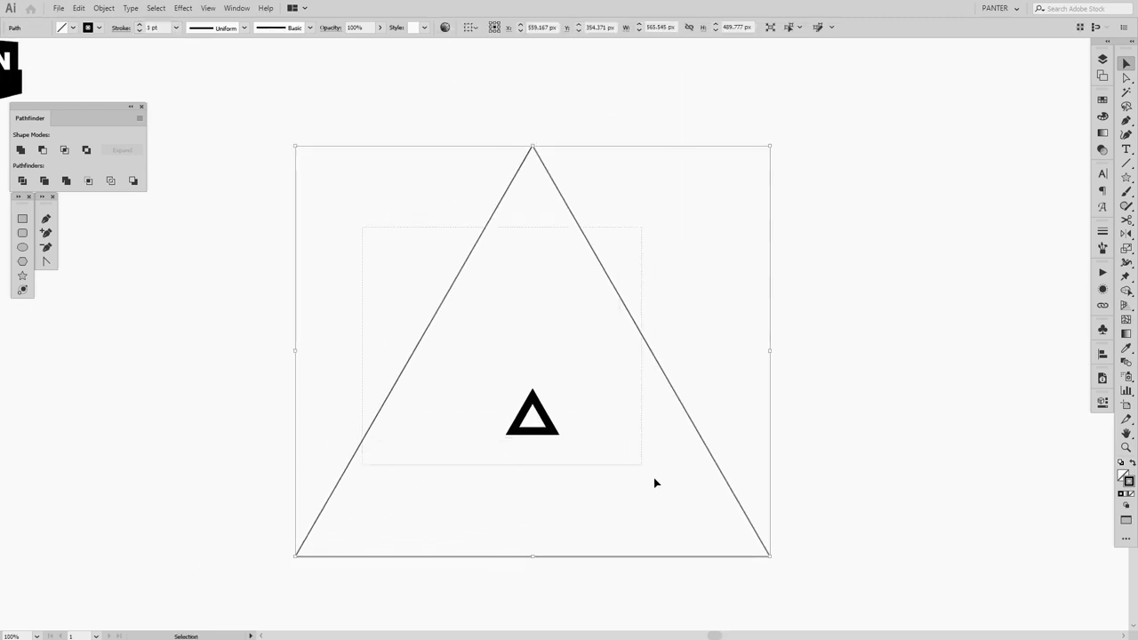
{"action": "left_click_drag", "start_coordinate": [658, 483], "coordinate": [681, 487]}
{"action": "left_click", "coordinate": [103, 8]}
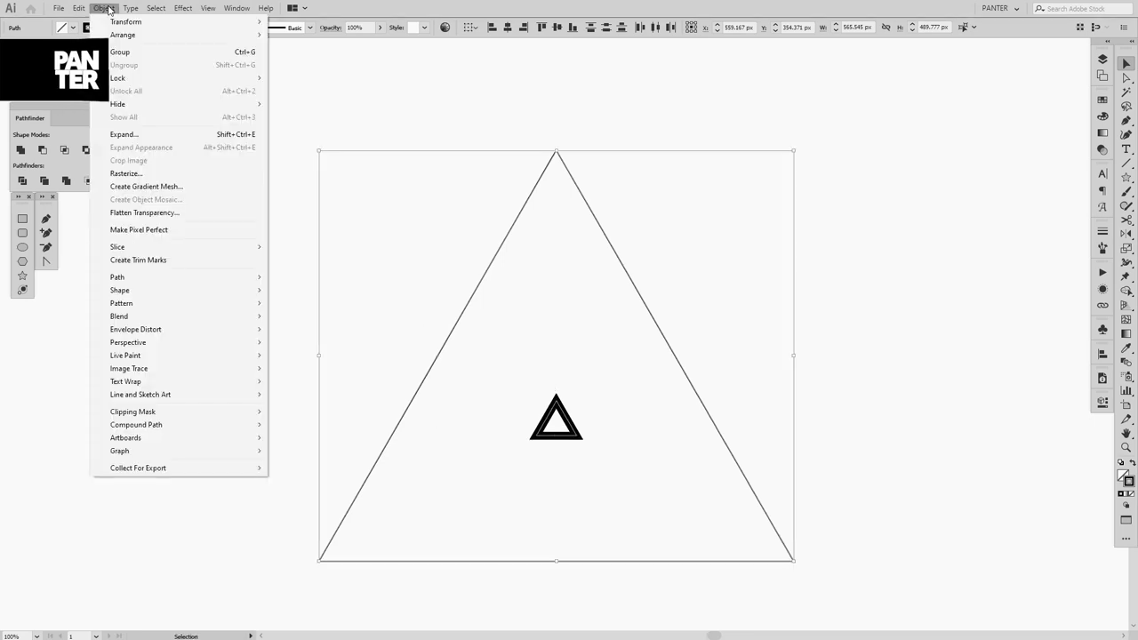
{"action": "mouse_move", "coordinate": [153, 318]}
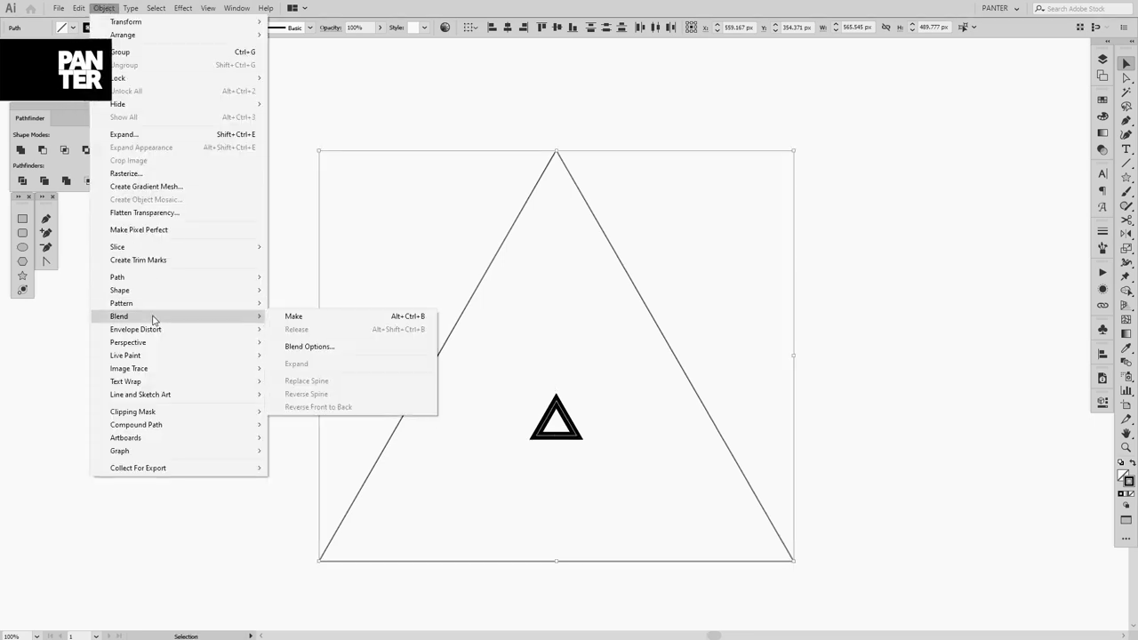
{"action": "left_click", "coordinate": [321, 319]}
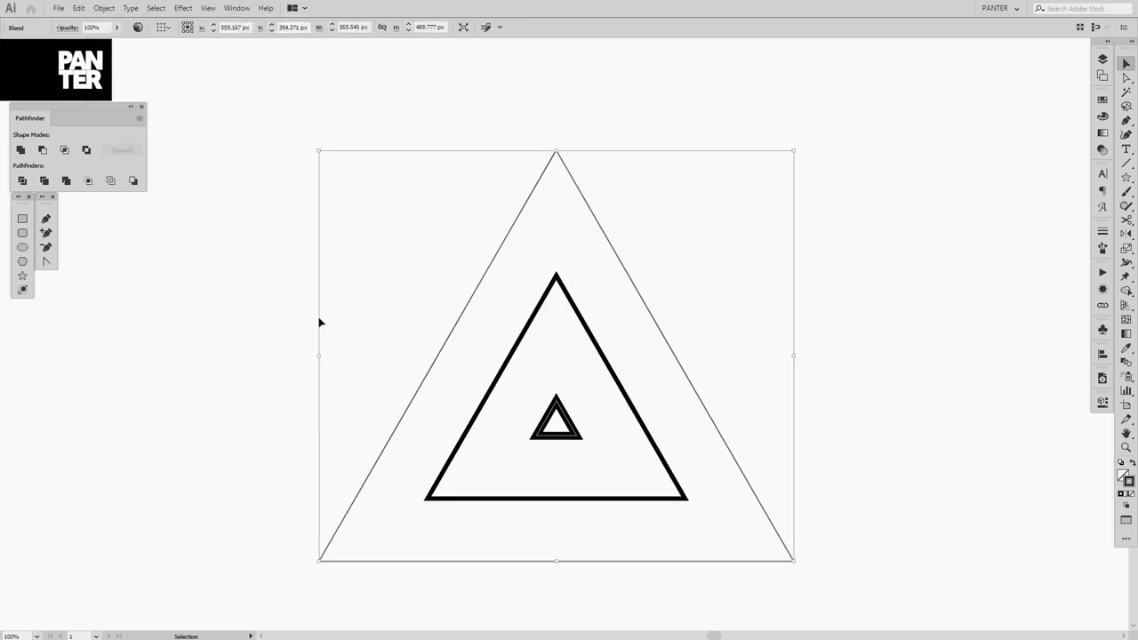
Step: Open the options of the triangle blend, enable the preview and change the spacing to Specified Steps
{"action": "left_click", "coordinate": [1125, 362]}
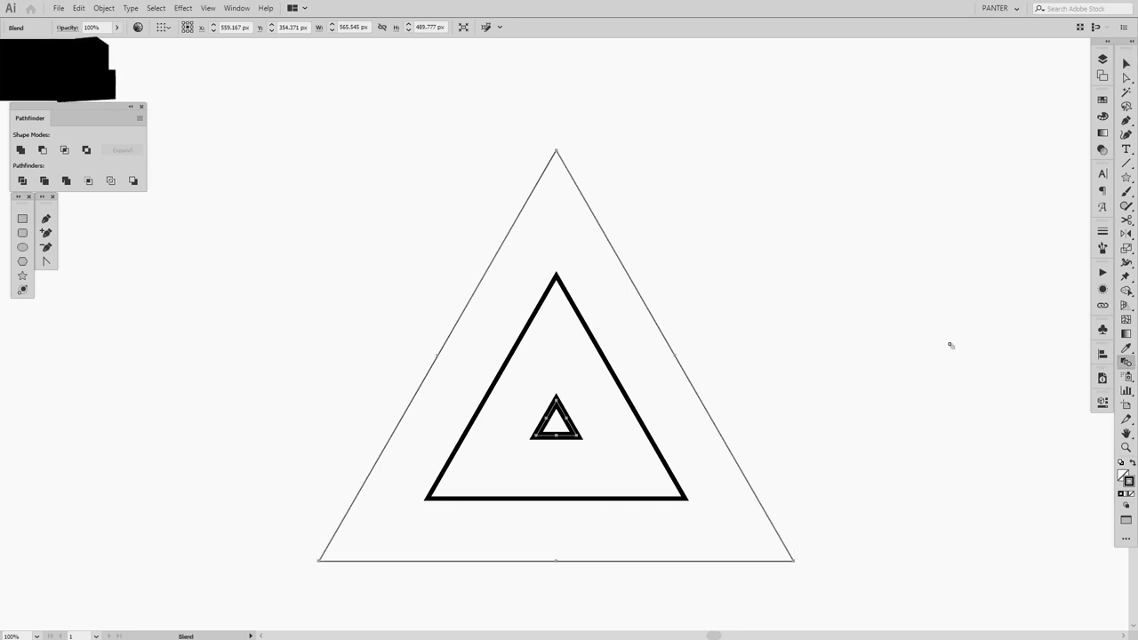
{"action": "key", "text": "Return"}
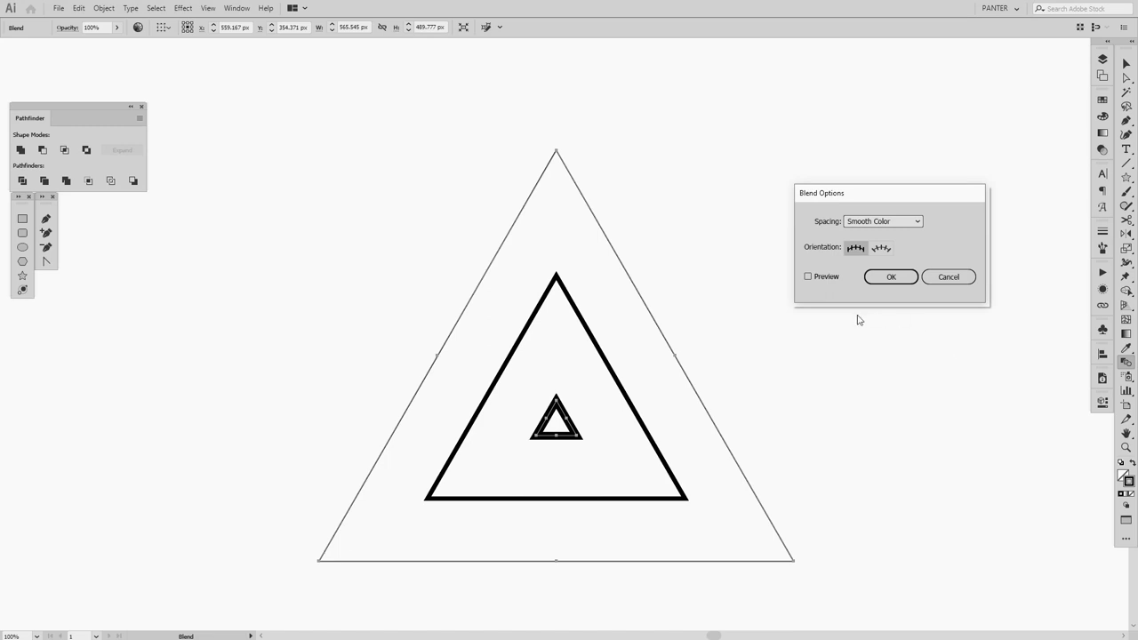
{"action": "left_click", "coordinate": [833, 281]}
{"action": "left_click", "coordinate": [883, 223]}
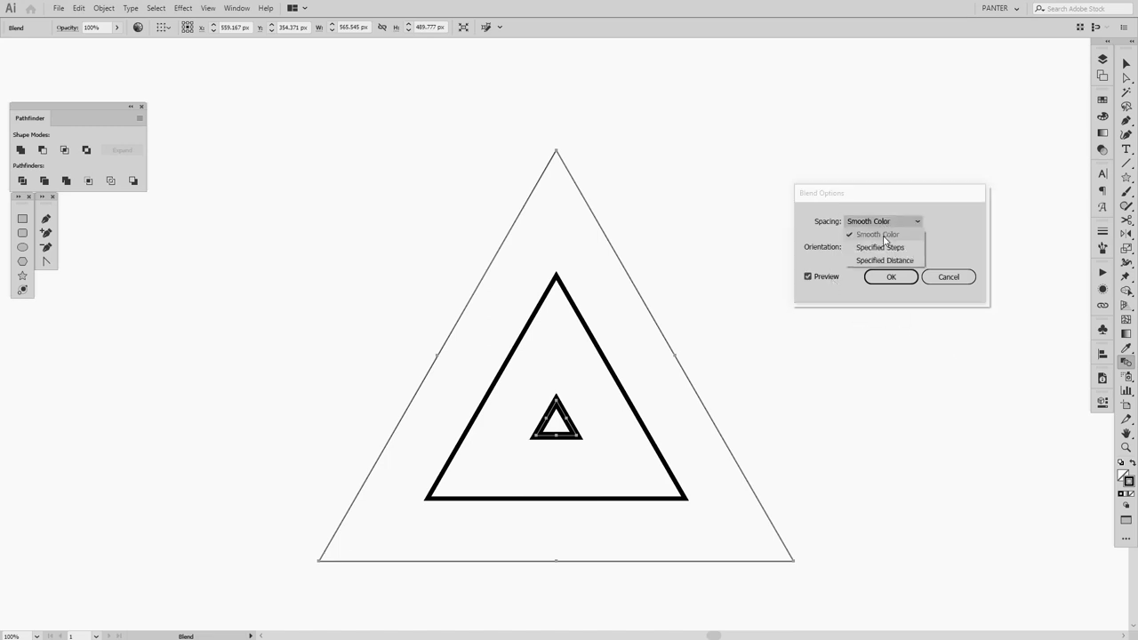
{"action": "left_click", "coordinate": [888, 248]}
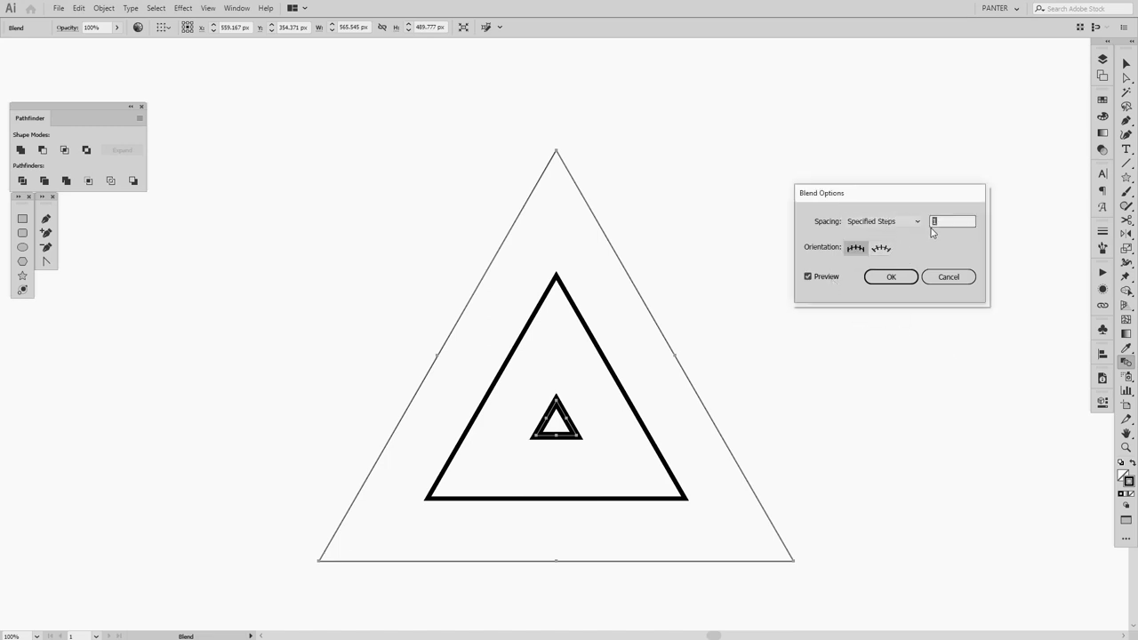
Step: Set the blend's number of steps to 9 and apply the options
{"action": "key", "text": "Up"}
{"action": "key", "text": "Up"}
{"action": "key", "text": "Up"}
{"action": "key", "text": "Up"}
{"action": "key", "text": "Up"}
{"action": "key", "text": "Up"}
{"action": "key", "text": "Up"}
{"action": "key", "text": "Up"}
{"action": "key", "text": "Up"}
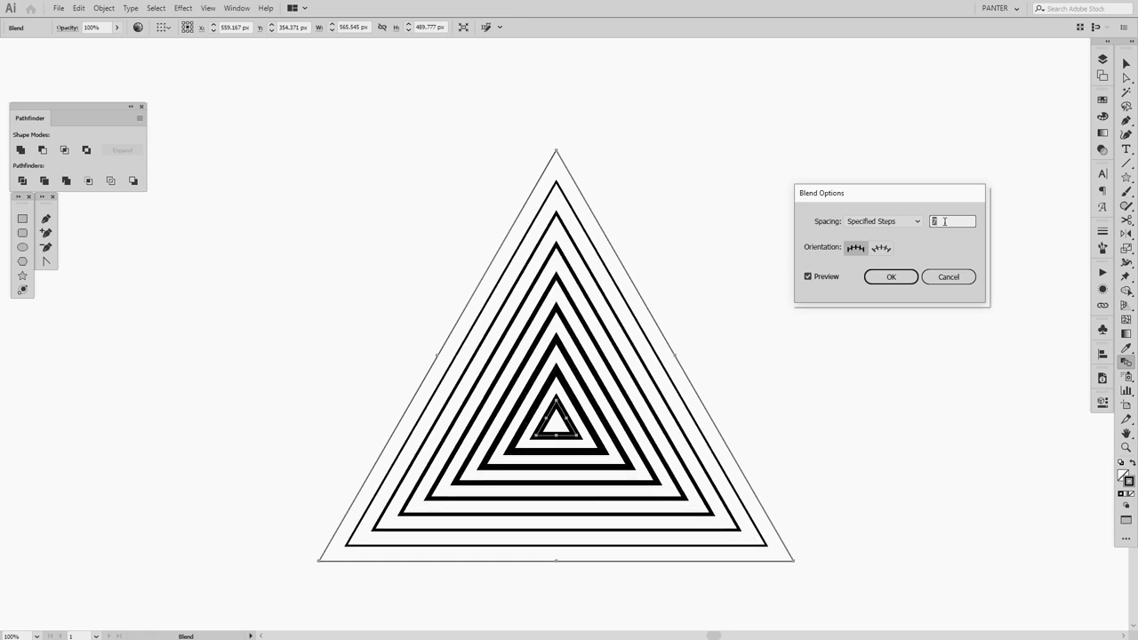
{"action": "key", "text": "Up"}
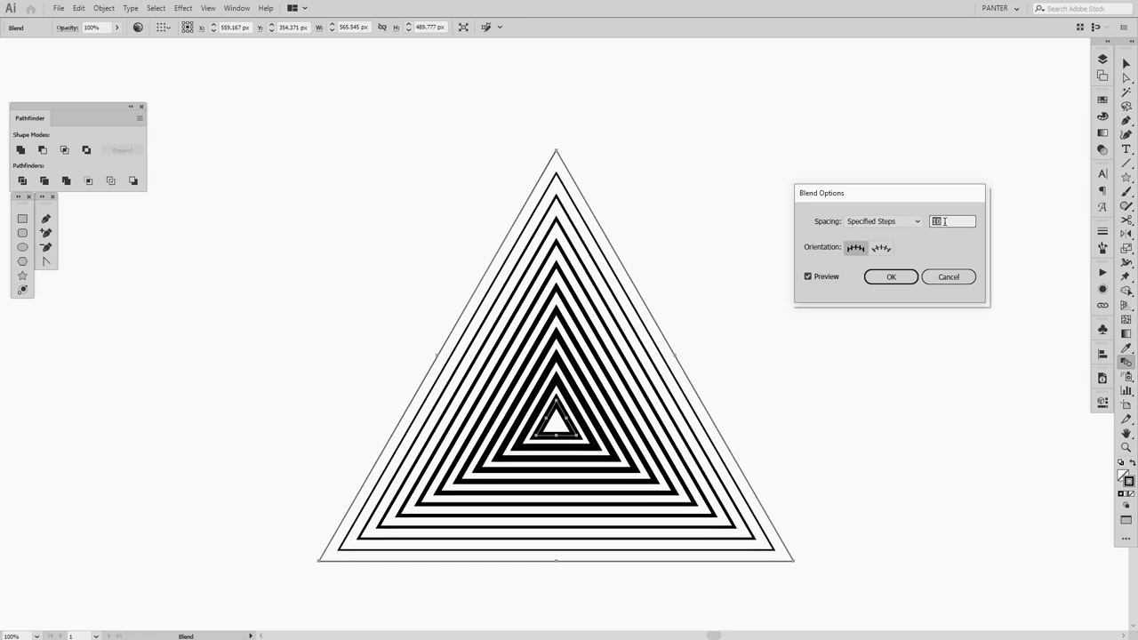
{"action": "key", "text": "Down"}
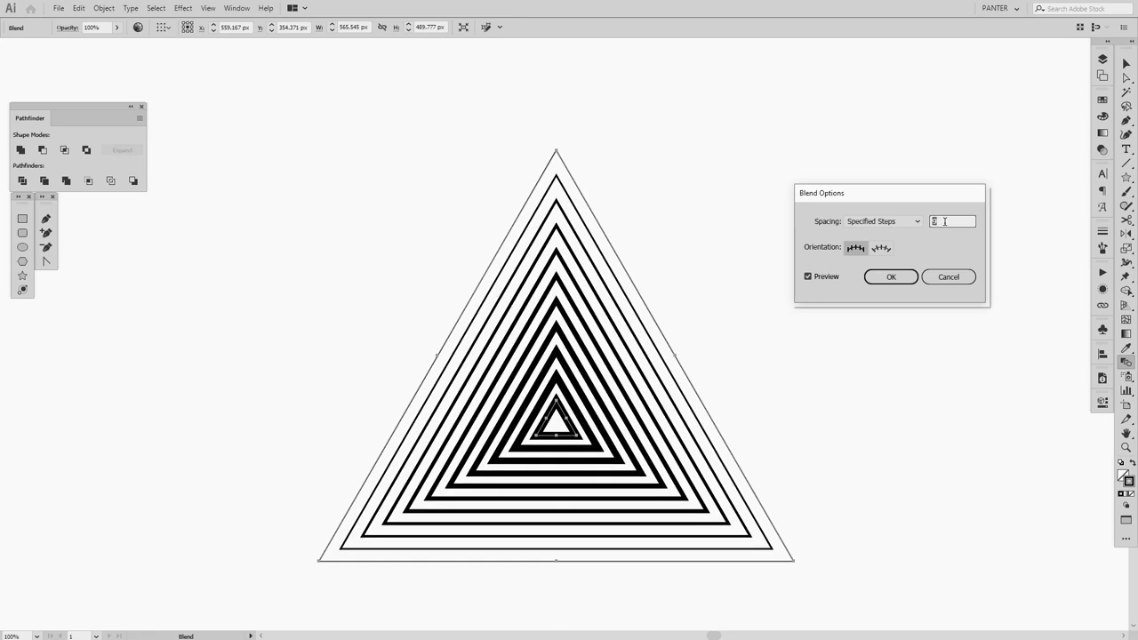
{"action": "left_click", "coordinate": [891, 278]}
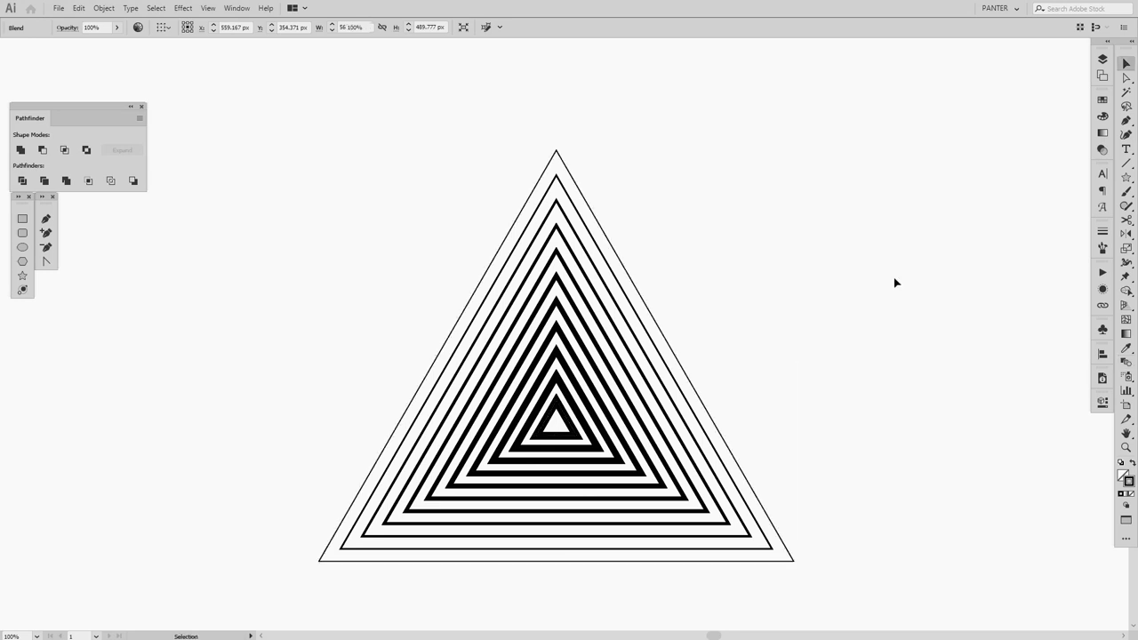
Step: Duplicate the blended triangle to the right of the original, keeping it at the same height
{"action": "key", "text": "v"}
{"action": "left_click", "coordinate": [785, 358]}
{"action": "scroll", "coordinate": [785, 359], "scroll_direction": "down", "scroll_amount": 3}
{"action": "left_click_drag", "start_coordinate": [785, 358], "coordinate": [530, 322]}
{"action": "scroll", "coordinate": [533, 325], "scroll_direction": "up", "scroll_amount": 2}
{"action": "scroll", "coordinate": [572, 528], "scroll_direction": "right", "scroll_amount": 3}
{"action": "left_click", "coordinate": [278, 332]}
{"action": "left_click_drag", "start_coordinate": [292, 354], "coordinate": [820, 391], "text": "alt"}
Step: Enter isolation mode on the duplicated blend and select its outer triangle, followed by its inner triangle
{"action": "scroll", "coordinate": [896, 363], "scroll_direction": "up", "scroll_amount": 3}
{"action": "scroll", "coordinate": [680, 394], "scroll_direction": "down", "scroll_amount": 2}
{"action": "scroll", "coordinate": [603, 400], "scroll_direction": "up", "scroll_amount": 2}
{"action": "left_click_drag", "start_coordinate": [602, 400], "coordinate": [629, 392]}
{"action": "scroll", "coordinate": [702, 391], "scroll_direction": "down", "scroll_amount": 1}
{"action": "scroll", "coordinate": [702, 391], "scroll_direction": "up", "scroll_amount": 1}
{"action": "scroll", "coordinate": [702, 391], "scroll_direction": "down", "scroll_amount": 1}
{"action": "scroll", "coordinate": [691, 375], "scroll_direction": "up", "scroll_amount": 1}
{"action": "scroll", "coordinate": [691, 375], "scroll_direction": "down", "scroll_amount": 1}
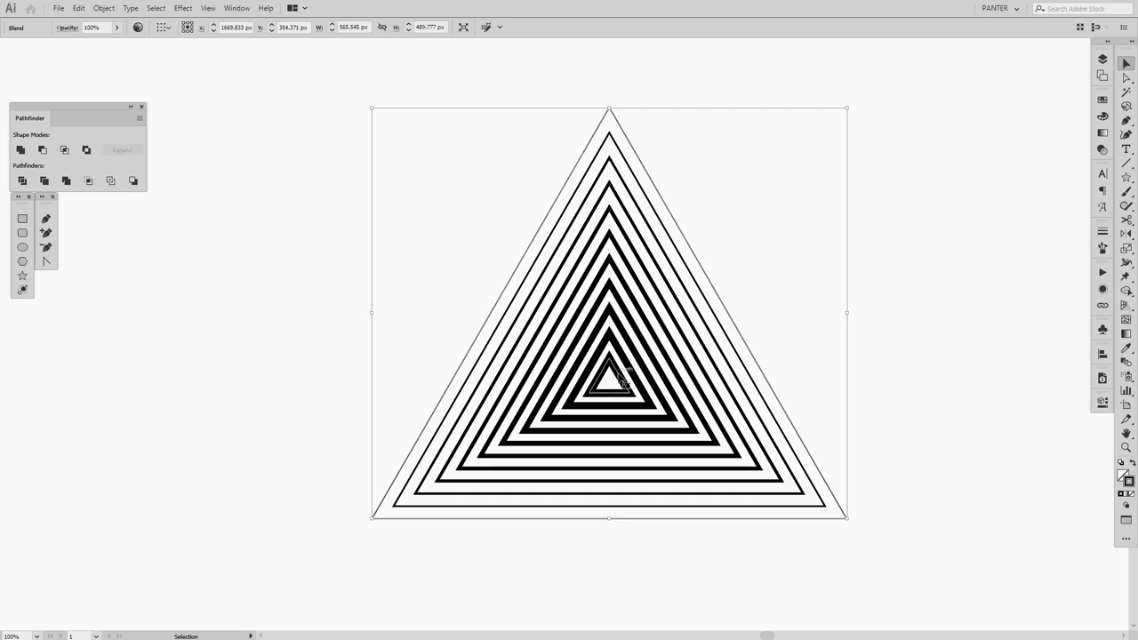
{"action": "double_click", "coordinate": [622, 380]}
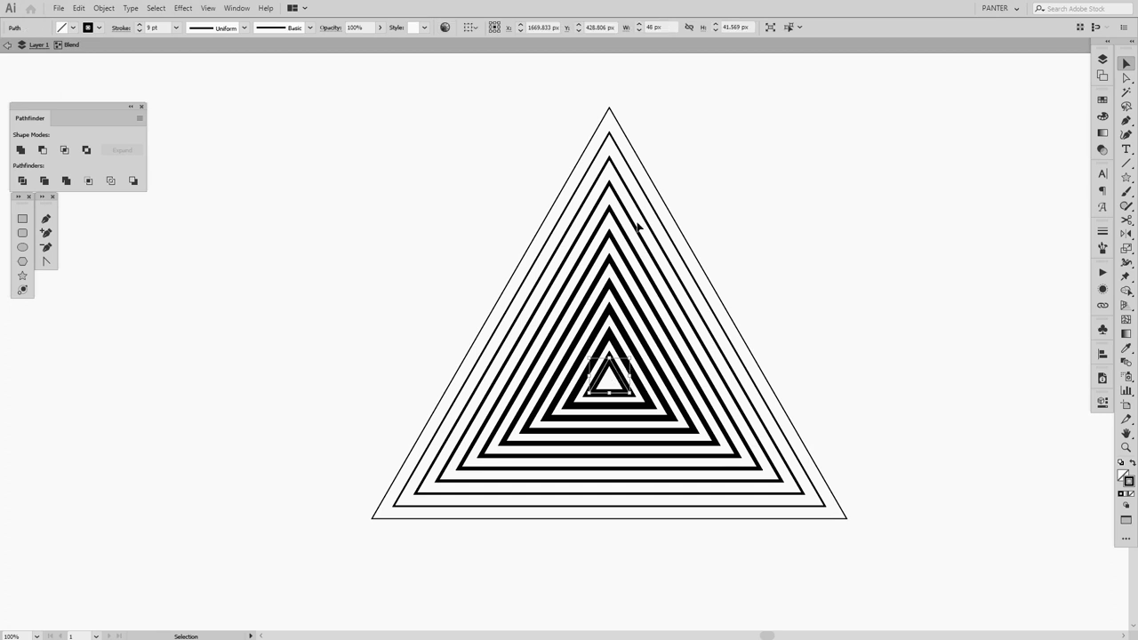
{"action": "left_click", "coordinate": [660, 197]}
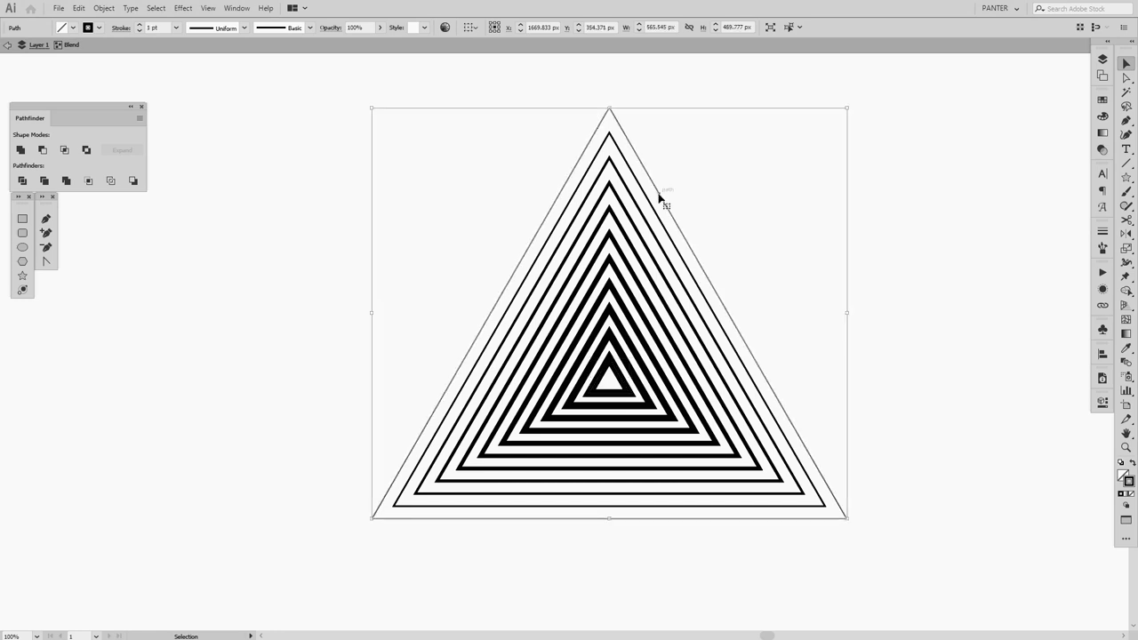
{"action": "left_click", "coordinate": [614, 378]}
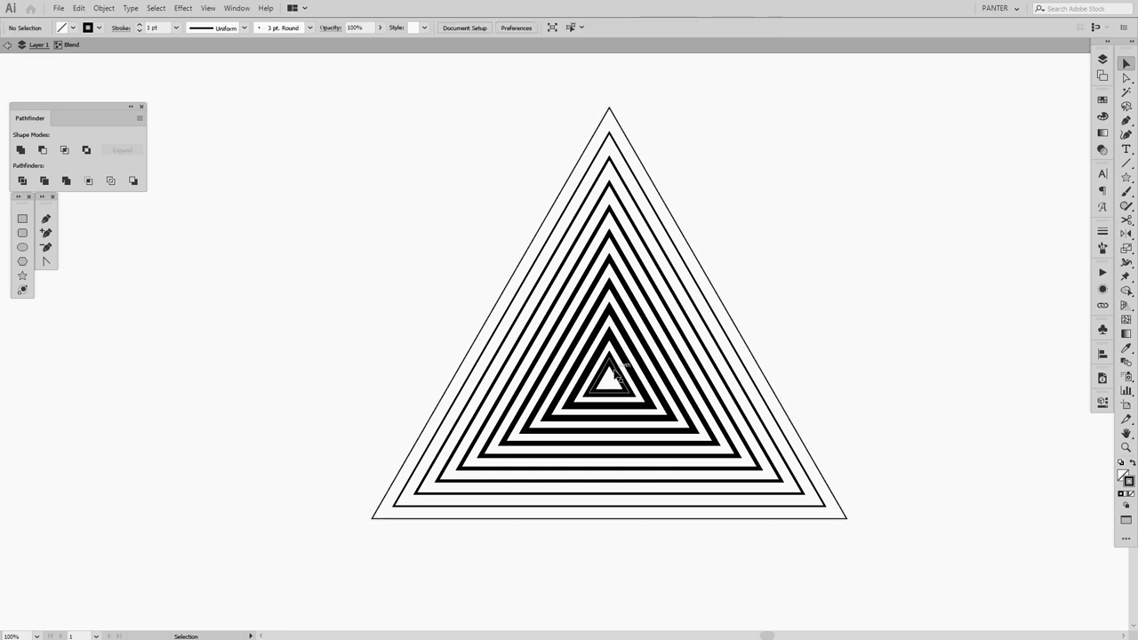
{"action": "left_click", "coordinate": [620, 381]}
Step: Try rotating the duplicated blend's inner triangle to point right, undo it, try it upside down, and undo that rotation too
{"action": "left_click_drag", "start_coordinate": [635, 357], "coordinate": [642, 465]}
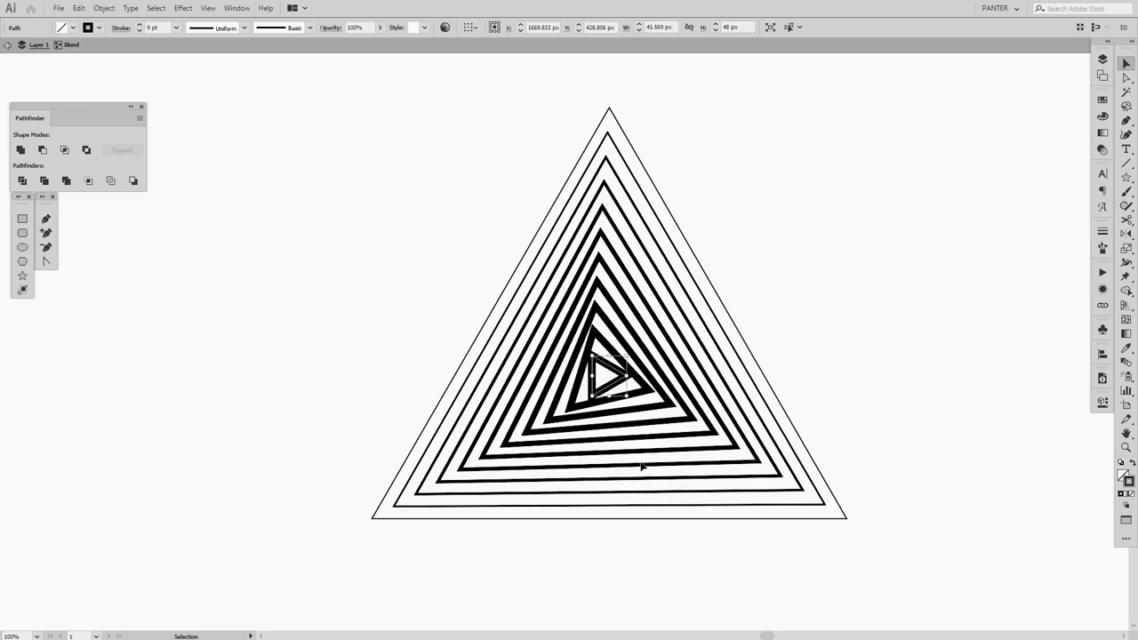
{"action": "key", "text": "ctrl+z"}
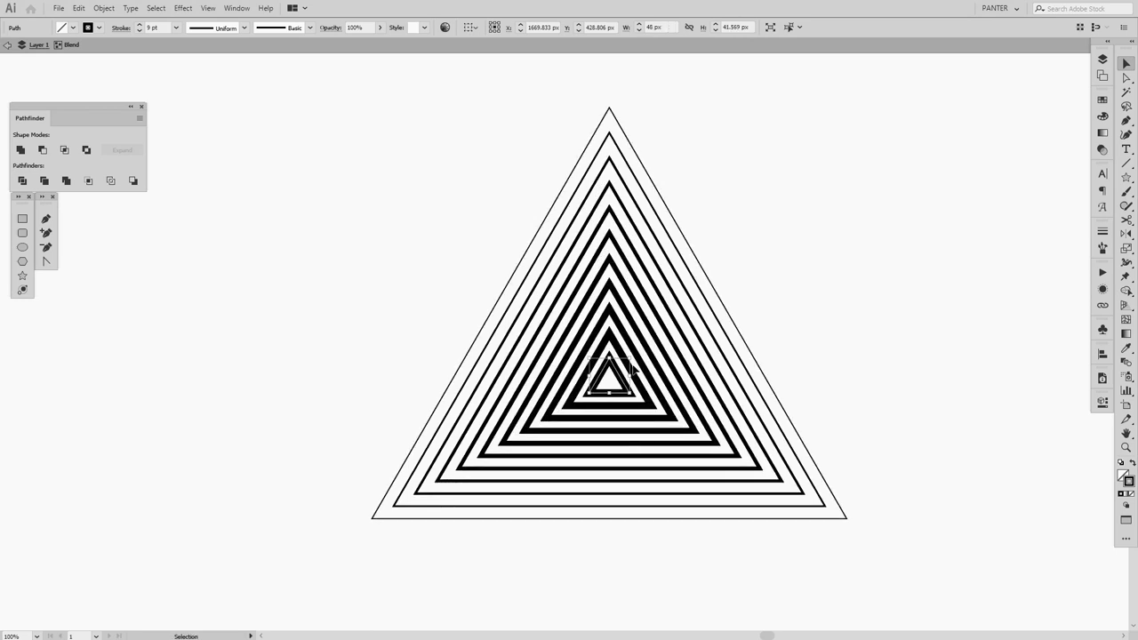
{"action": "left_click_drag", "start_coordinate": [635, 356], "coordinate": [536, 500]}
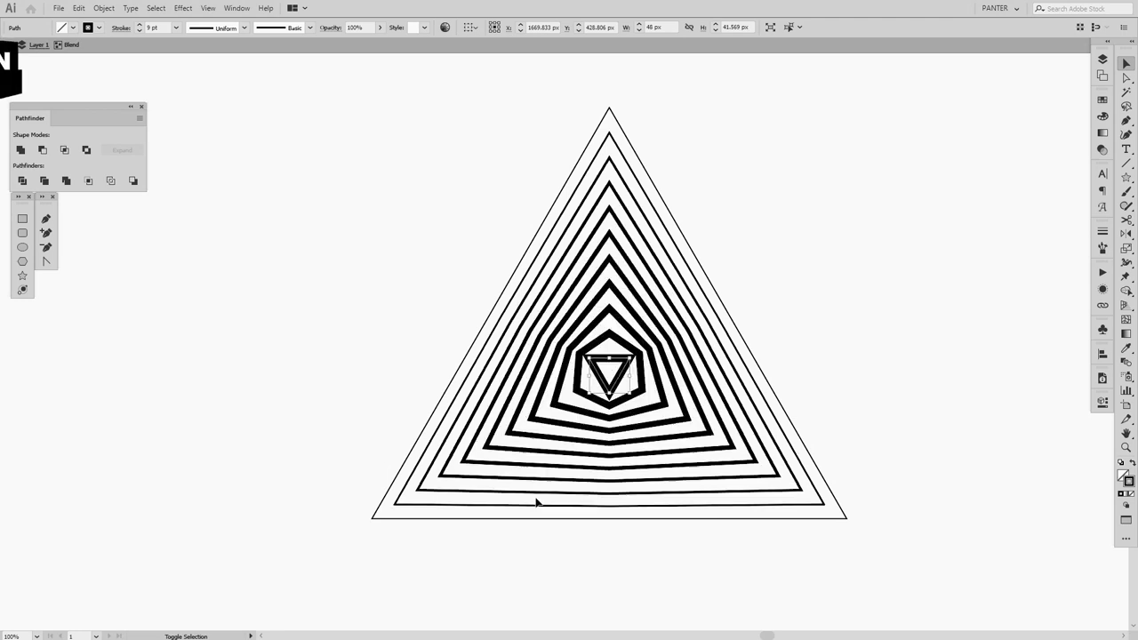
{"action": "left_click", "coordinate": [824, 348]}
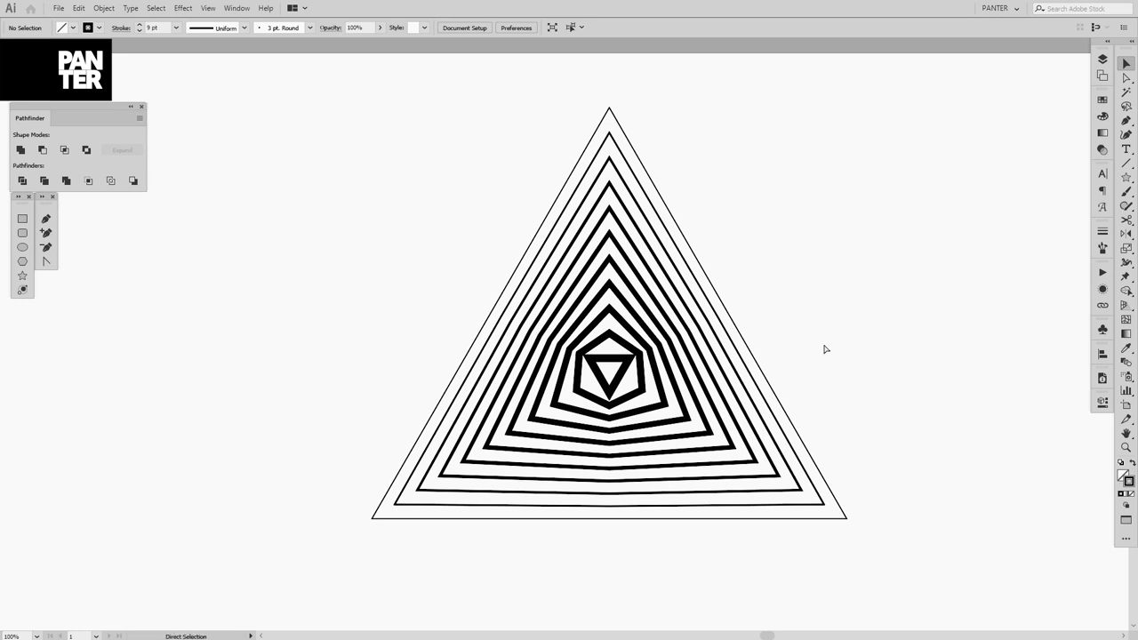
{"action": "key", "text": "ctrl+z"}
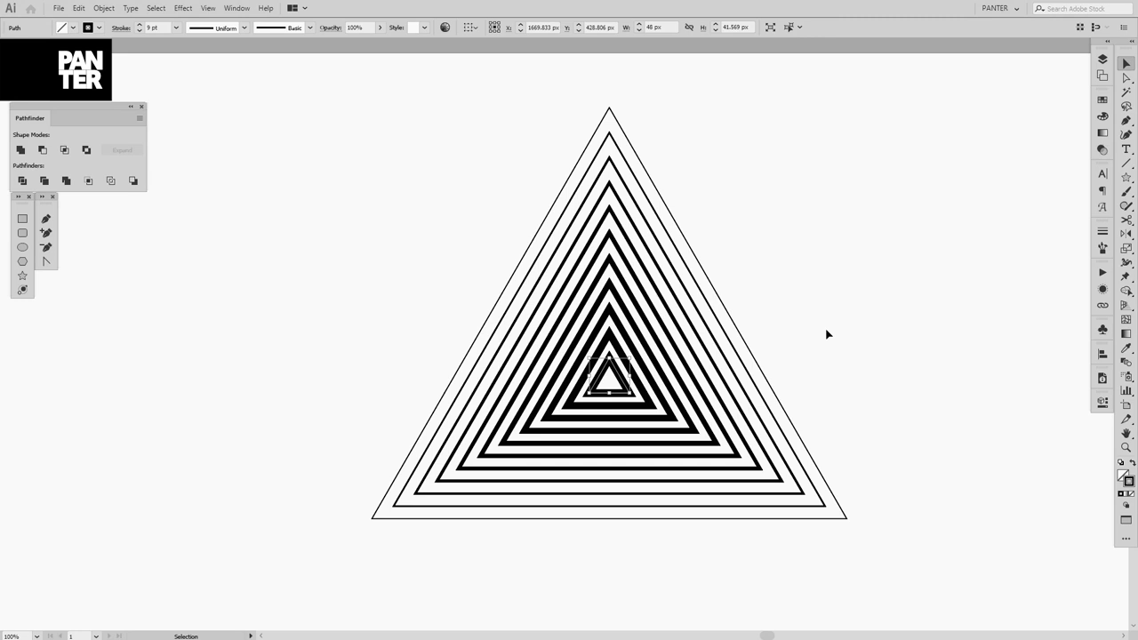
Step: Try thinner and thicker stroke weights on the duplicated blend's inner triangle, ending at 11 pt
{"action": "left_click", "coordinate": [163, 27]}
{"action": "key", "text": "Down"}
{"action": "key", "text": "Down"}
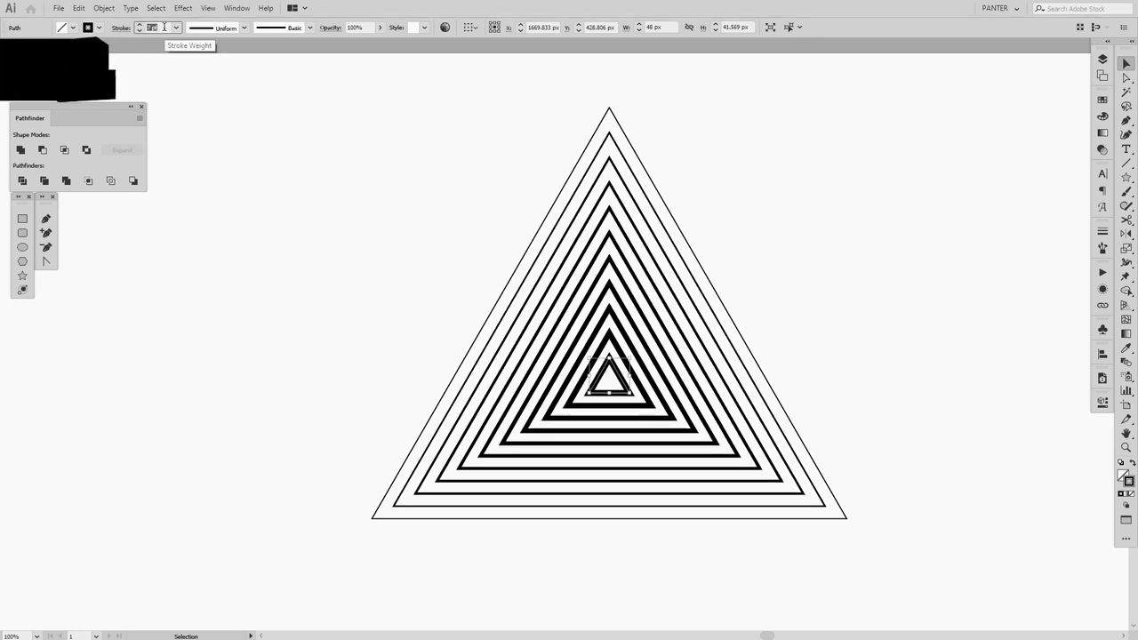
{"action": "key", "text": "Down"}
{"action": "key", "text": "Down"}
{"action": "key", "text": "Up"}
{"action": "key", "text": "Up"}
{"action": "key", "text": "Down"}
{"action": "key", "text": "Down"}
{"action": "key", "text": "Up"}
{"action": "key", "text": "Up"}
{"action": "key", "text": "Down"}
{"action": "key", "text": "Up"}
{"action": "key", "text": "Up"}
{"action": "key", "text": "Up"}
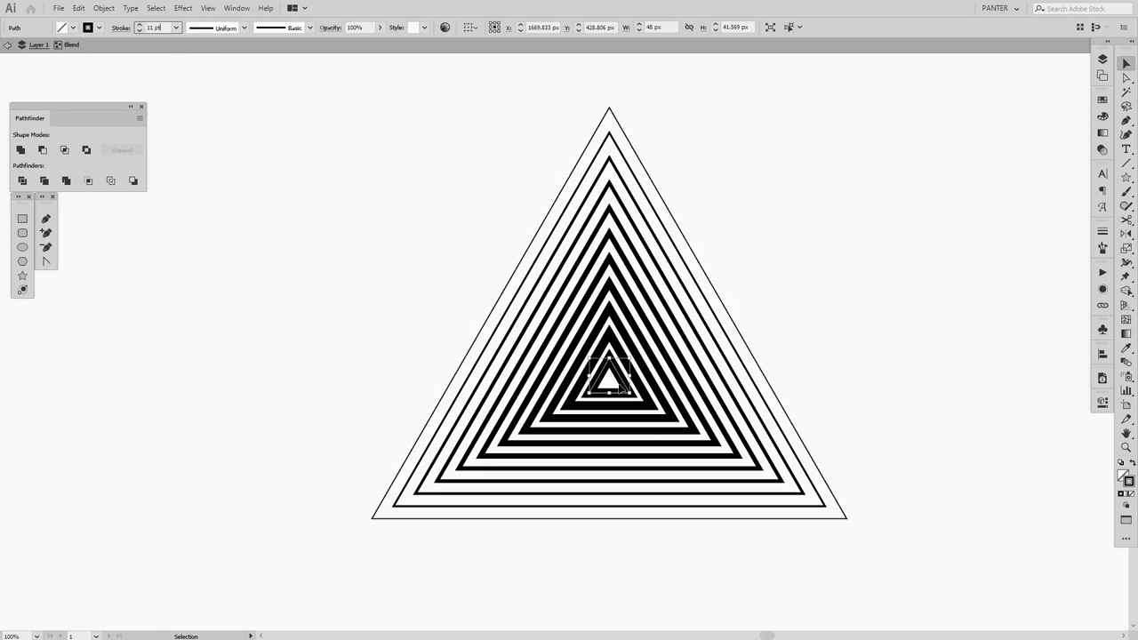
Step: Try much heavier stroke weights on the inner triangle so the inner stripes of the blend merge
{"action": "left_click", "coordinate": [163, 29]}
{"action": "key", "text": "Up"}
{"action": "key", "text": "Up"}
{"action": "key", "text": "Up"}
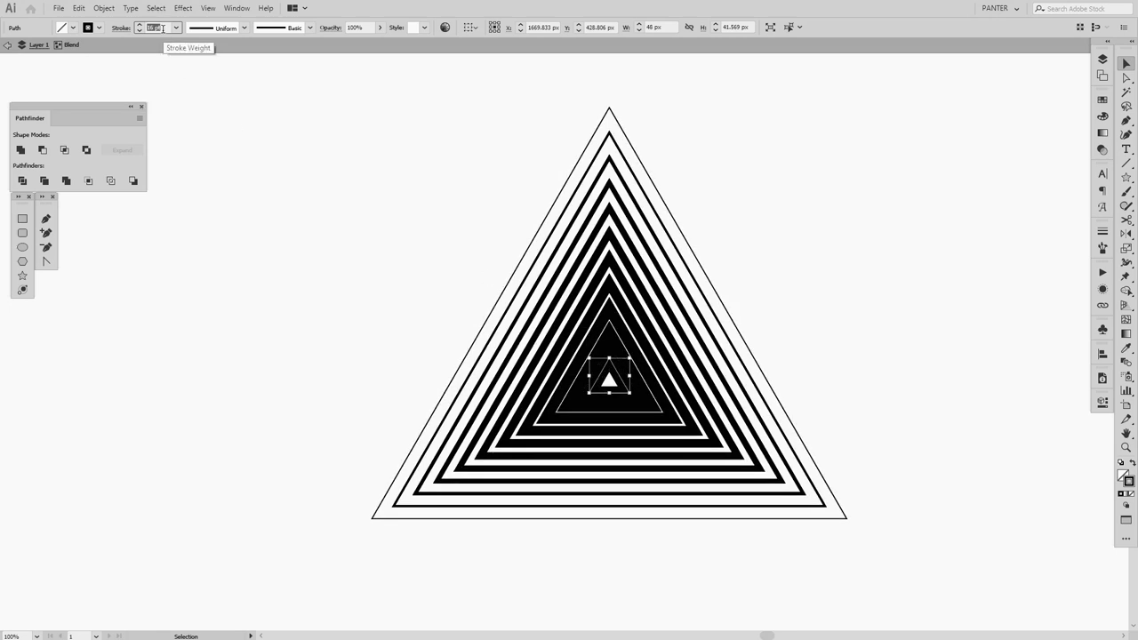
{"action": "key", "text": "Up"}
{"action": "key", "text": "Up"}
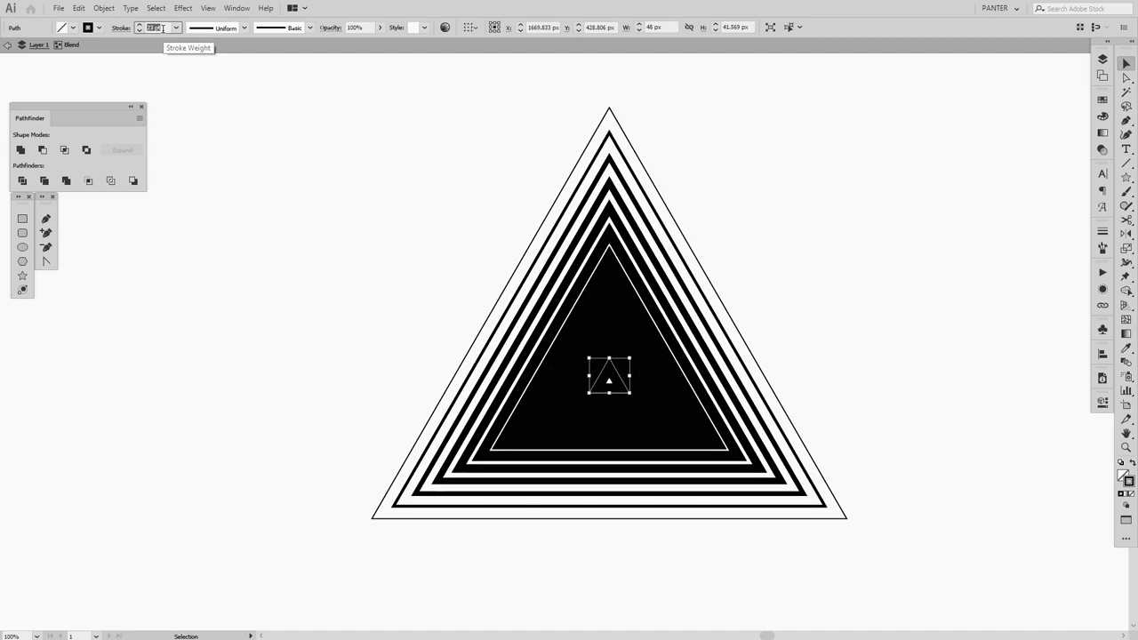
Step: Reduce the inner triangle's stroke weight to 9 pt and leave isolation mode
{"action": "key", "text": "Down"}
{"action": "key", "text": "Down"}
{"action": "key", "text": "Down"}
{"action": "key", "text": "Down"}
{"action": "key", "text": "Down"}
{"action": "key", "text": "Down"}
{"action": "key", "text": "Down"}
{"action": "key", "text": "Down"}
{"action": "key", "text": "Down"}
{"action": "key", "text": "Down"}
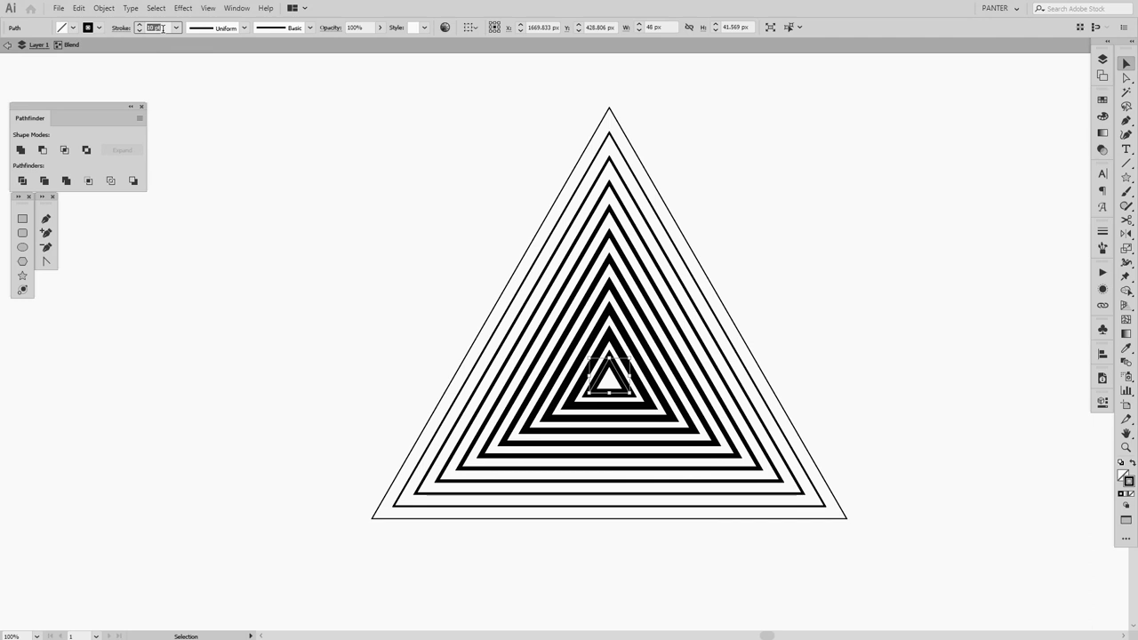
{"action": "key", "text": "Down"}
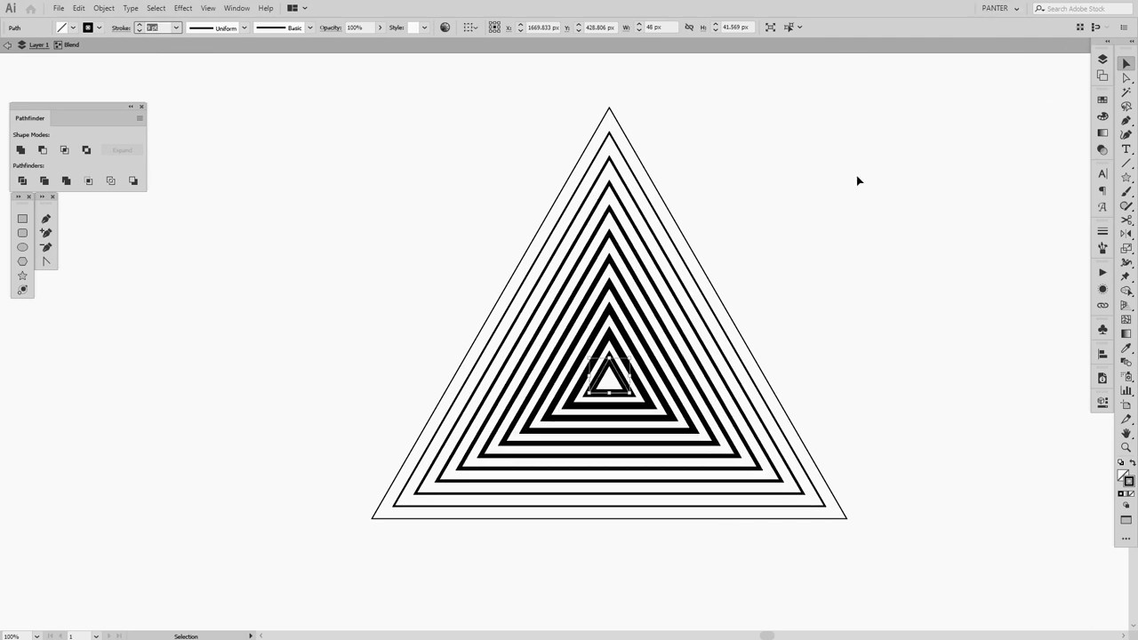
{"action": "double_click", "coordinate": [857, 180]}
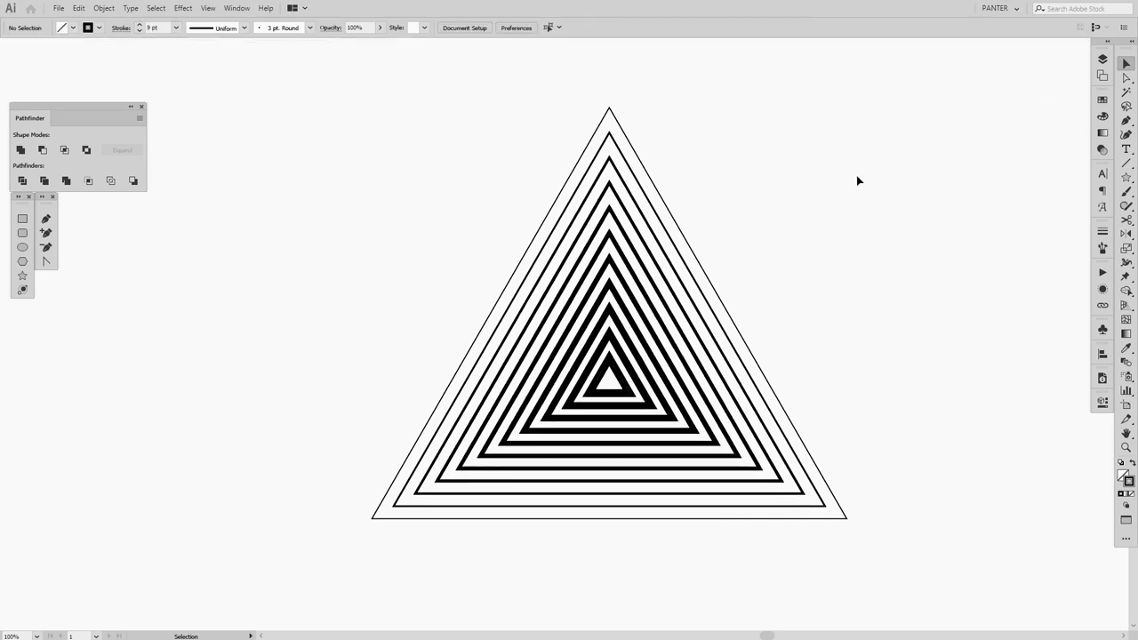
Step: Enter isolation mode on the duplicated blend and leave it again, doing this twice
{"action": "double_click", "coordinate": [621, 378]}
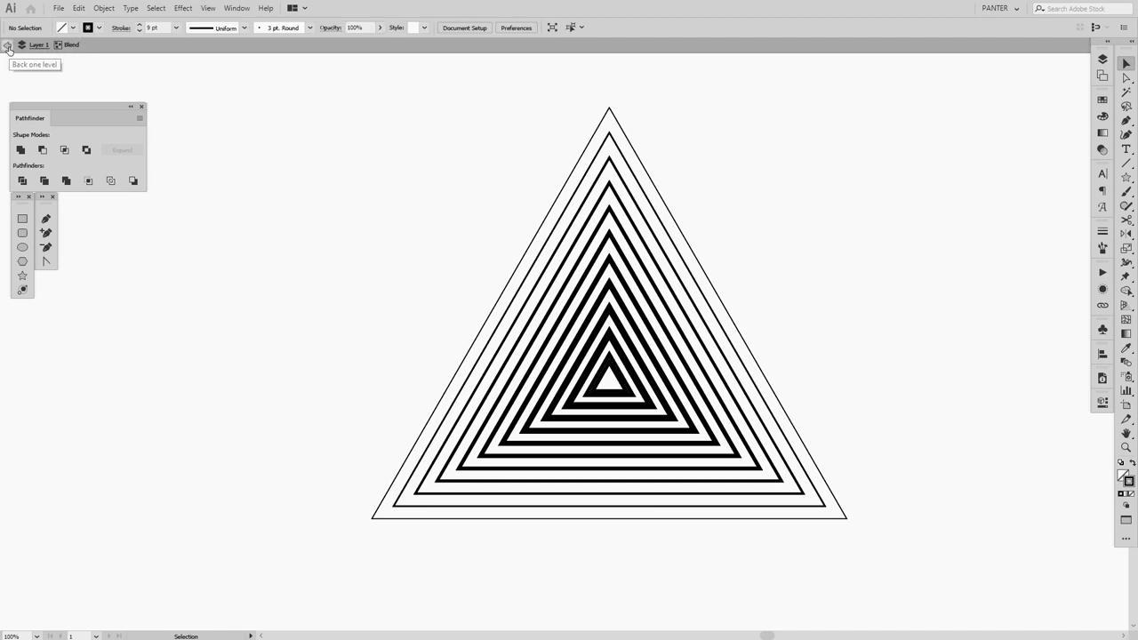
{"action": "left_click", "coordinate": [8, 47]}
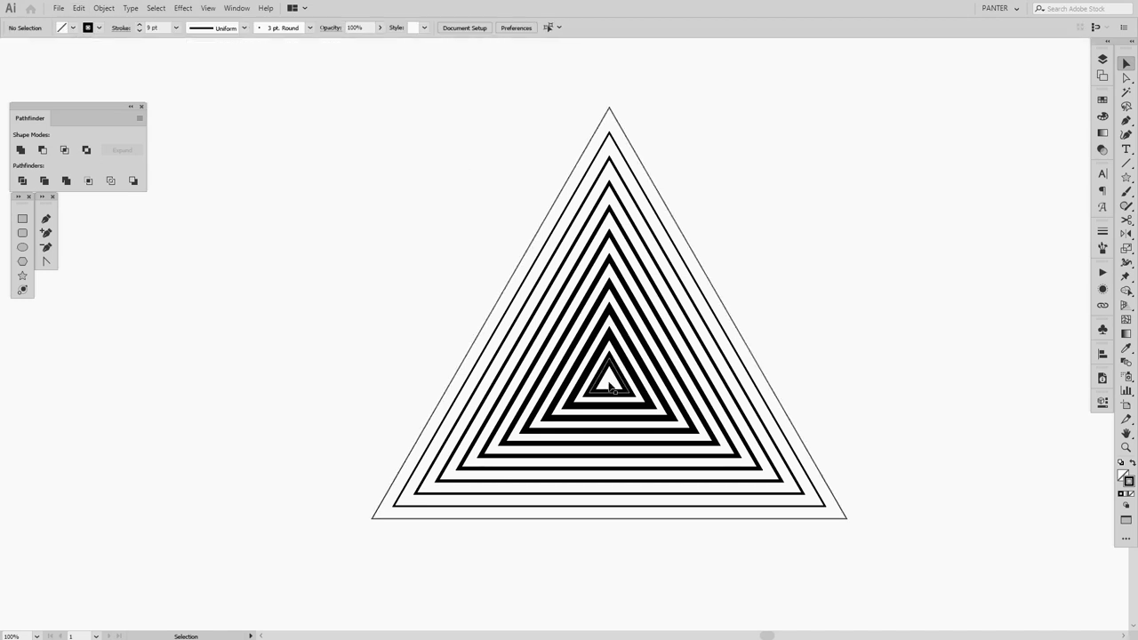
{"action": "double_click", "coordinate": [609, 384]}
{"action": "double_click", "coordinate": [791, 223]}
Step: Expand the duplicated triangle blend with Object, Fill and Stroke all enabled
{"action": "left_click_drag", "start_coordinate": [786, 237], "coordinate": [760, 254]}
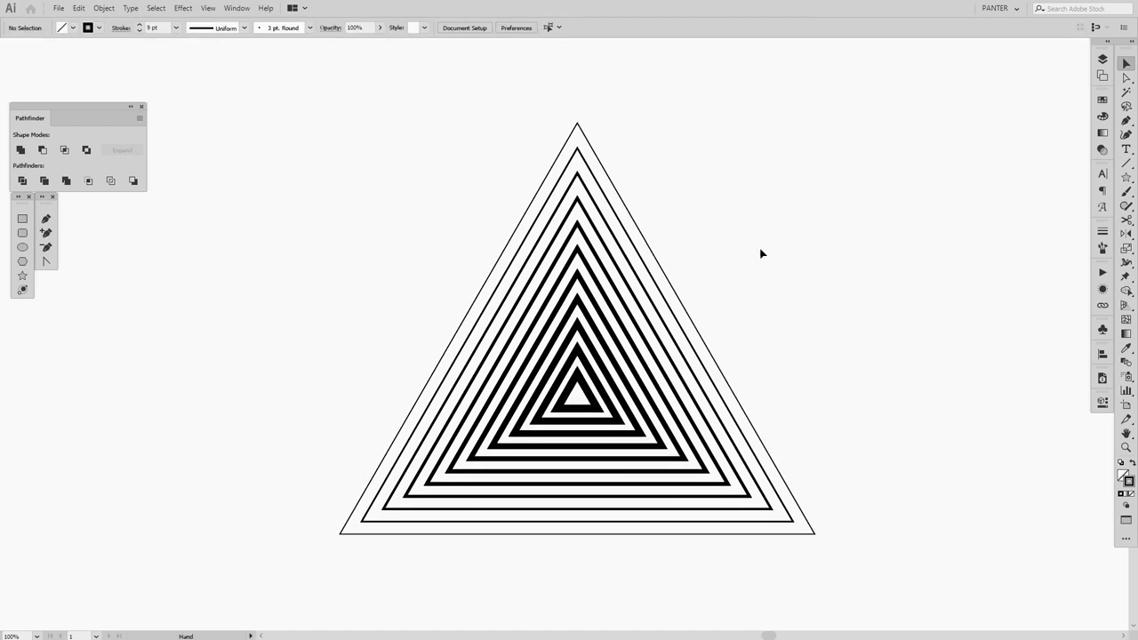
{"action": "scroll", "coordinate": [760, 254], "scroll_direction": "down", "scroll_amount": 5}
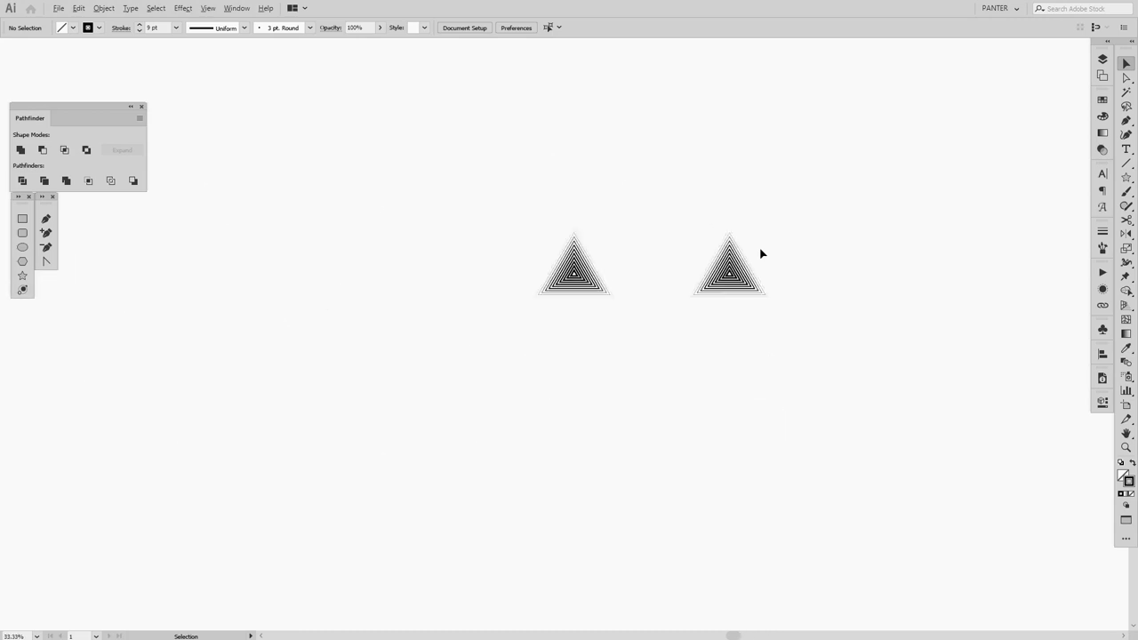
{"action": "scroll", "coordinate": [723, 267], "scroll_direction": "up", "scroll_amount": 1}
{"action": "left_click_drag", "start_coordinate": [665, 249], "coordinate": [490, 241]}
{"action": "scroll", "coordinate": [630, 260], "scroll_direction": "up", "scroll_amount": 1}
{"action": "left_click", "coordinate": [304, 406]}
{"action": "key", "text": "ctrl+1"}
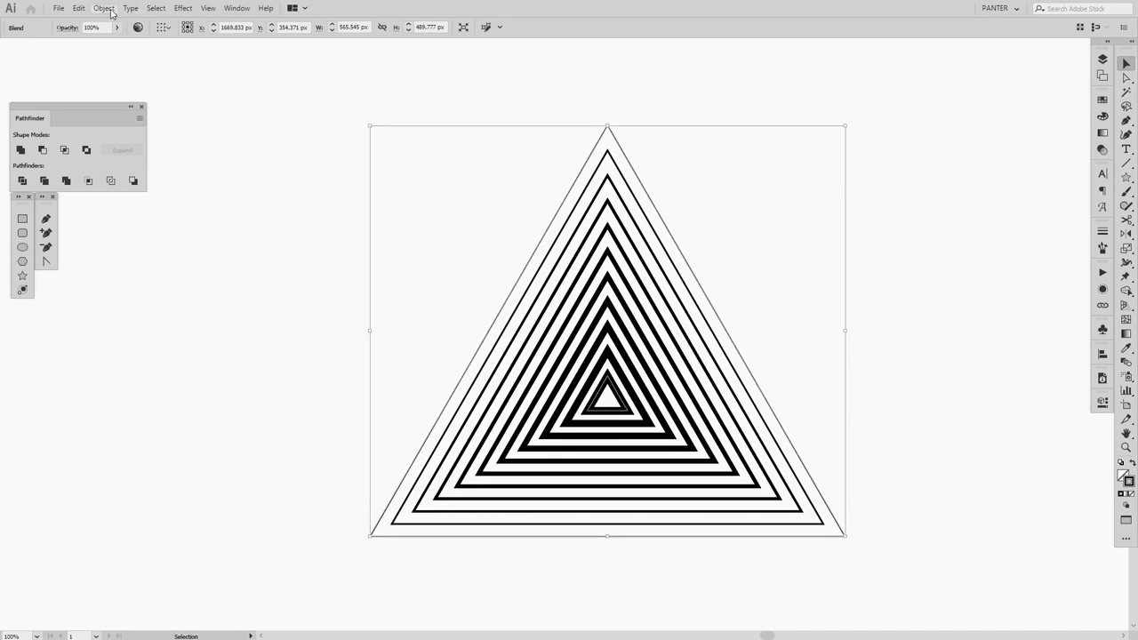
{"action": "left_click", "coordinate": [112, 11]}
{"action": "left_click", "coordinate": [138, 136]}
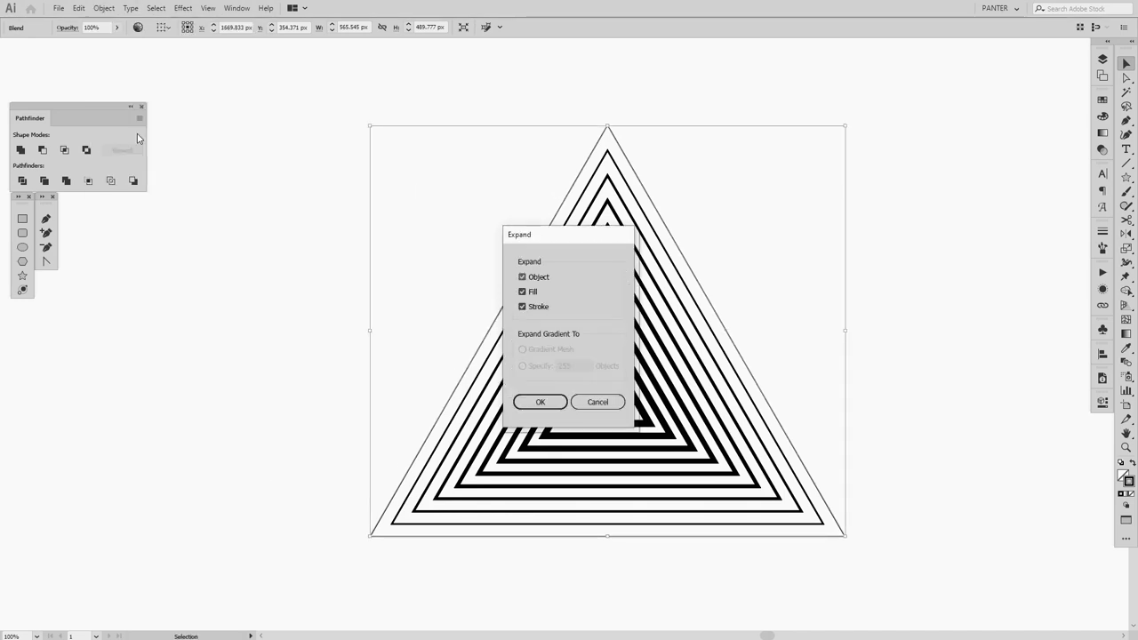
{"action": "left_click", "coordinate": [539, 402]}
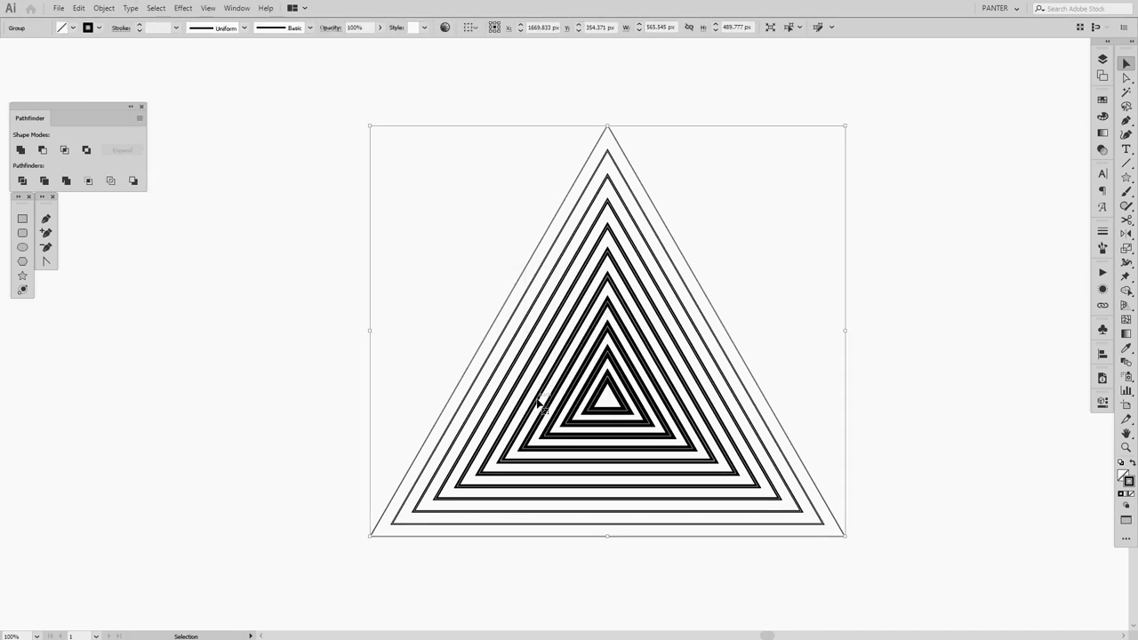
Step: Copy the expanded striped triangle directly beside itself, and place another copy centred above the pair so the corners meet
{"action": "left_click_drag", "start_coordinate": [538, 402], "coordinate": [461, 387]}
{"action": "scroll", "coordinate": [500, 380], "scroll_direction": "down", "scroll_amount": 1}
{"action": "scroll", "coordinate": [462, 387], "scroll_direction": "up", "scroll_amount": 1}
{"action": "left_click", "coordinate": [333, 457]}
{"action": "left_click_drag", "start_coordinate": [331, 448], "coordinate": [598, 138]}
{"action": "scroll", "coordinate": [803, 532], "scroll_direction": "up", "scroll_amount": 2}
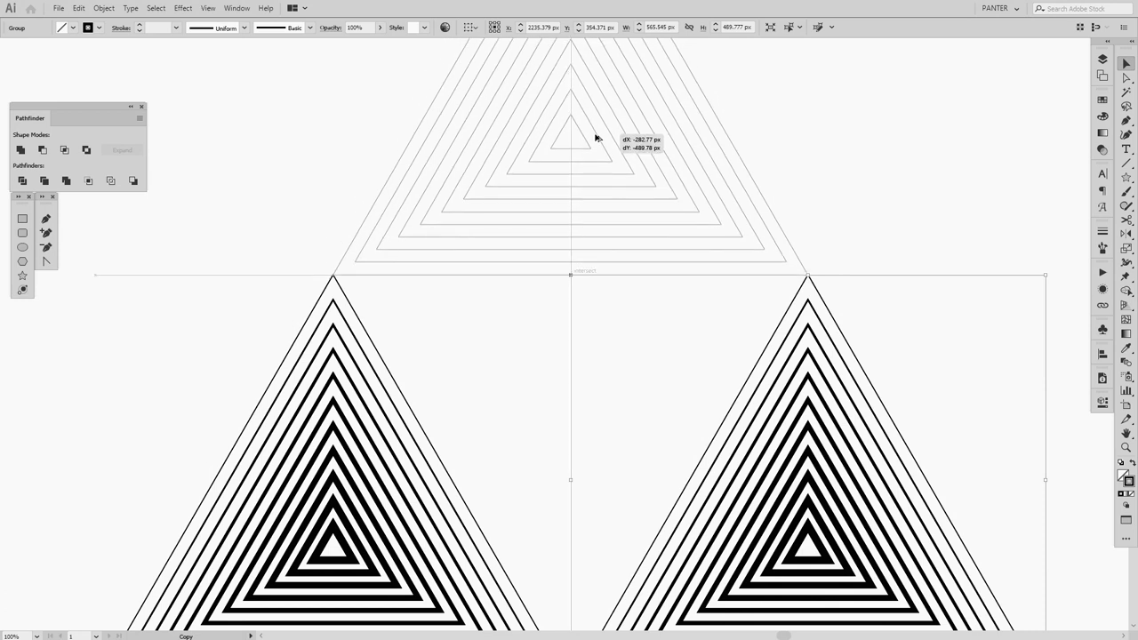
{"action": "left_click_drag", "start_coordinate": [596, 138], "coordinate": [598, 139]}
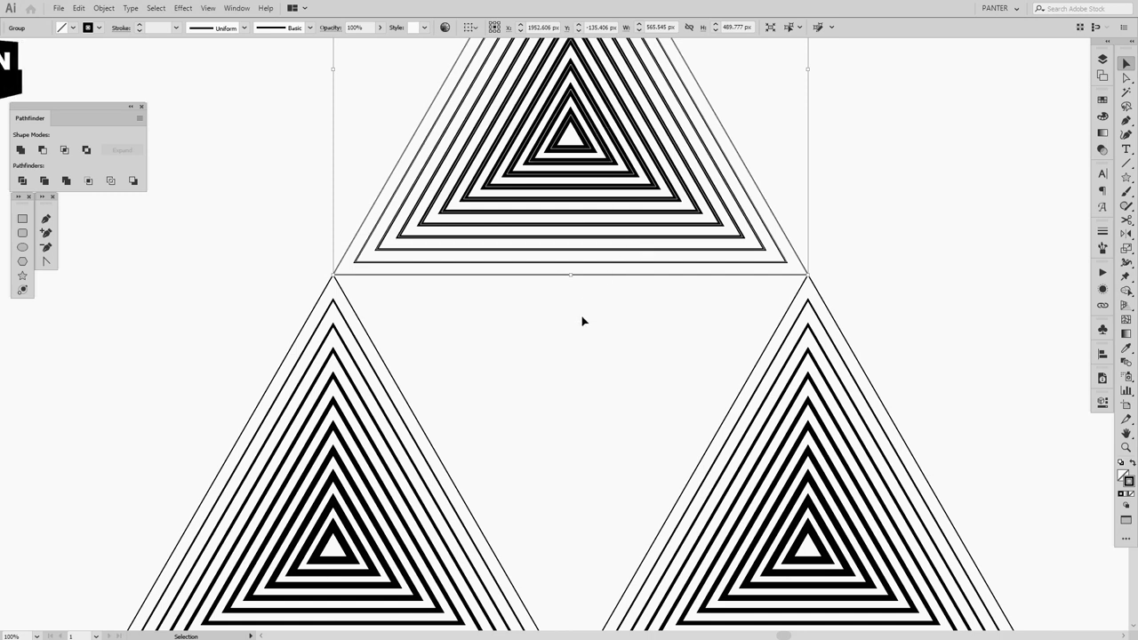
{"action": "scroll", "coordinate": [582, 321], "scroll_direction": "down", "scroll_amount": 1}
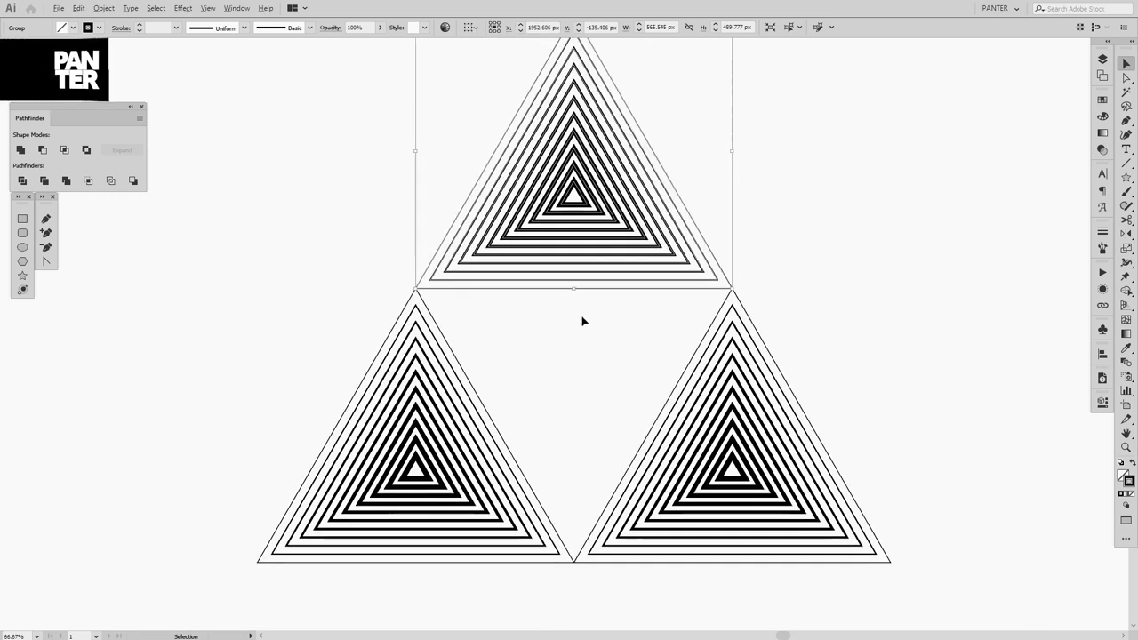
{"action": "left_click", "coordinate": [582, 321]}
{"action": "scroll", "coordinate": [623, 256], "scroll_direction": "up", "scroll_amount": 1}
{"action": "left_click", "coordinate": [572, 256]}
{"action": "left_click_drag", "start_coordinate": [575, 257], "coordinate": [229, 216]}
{"action": "key", "text": "ctrl+z"}
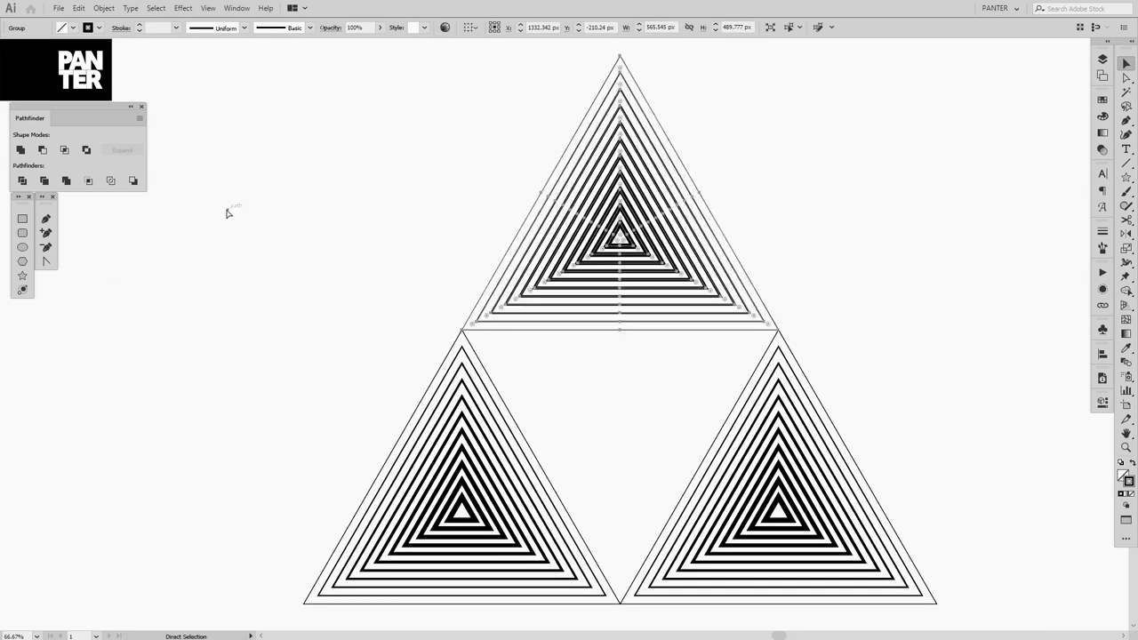
Step: Copy the upper striped triangle straight down into the central gap and rotate the copy 180° to fill it
{"action": "left_click_drag", "start_coordinate": [735, 378], "coordinate": [744, 338]}
{"action": "left_click_drag", "start_coordinate": [796, 231], "coordinate": [781, 288]}
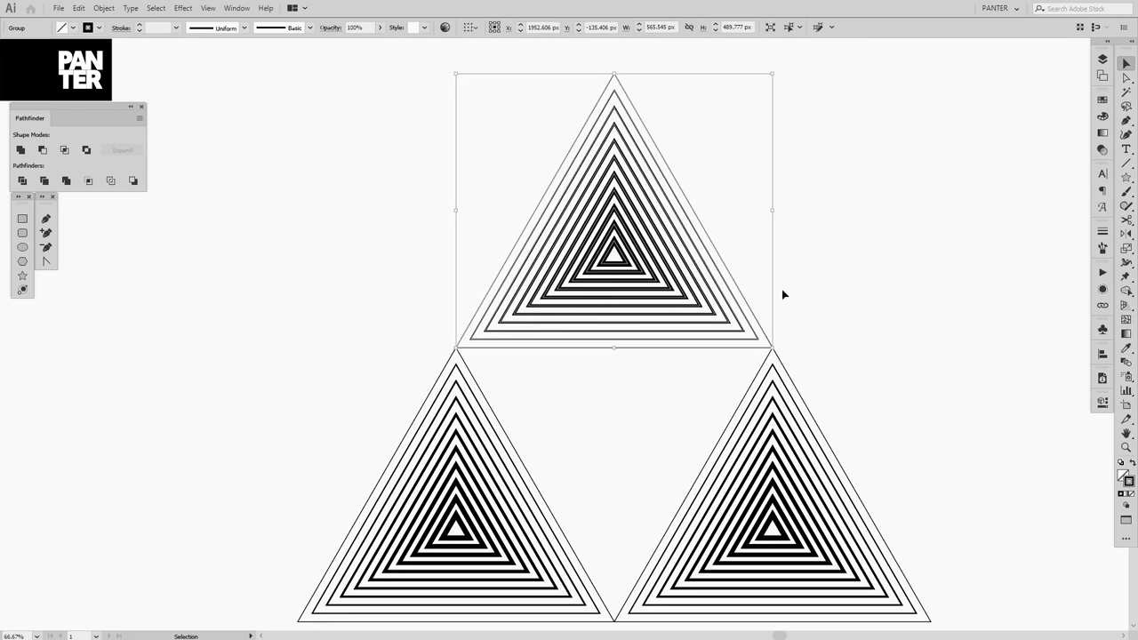
{"action": "key", "text": "ctrl+minus"}
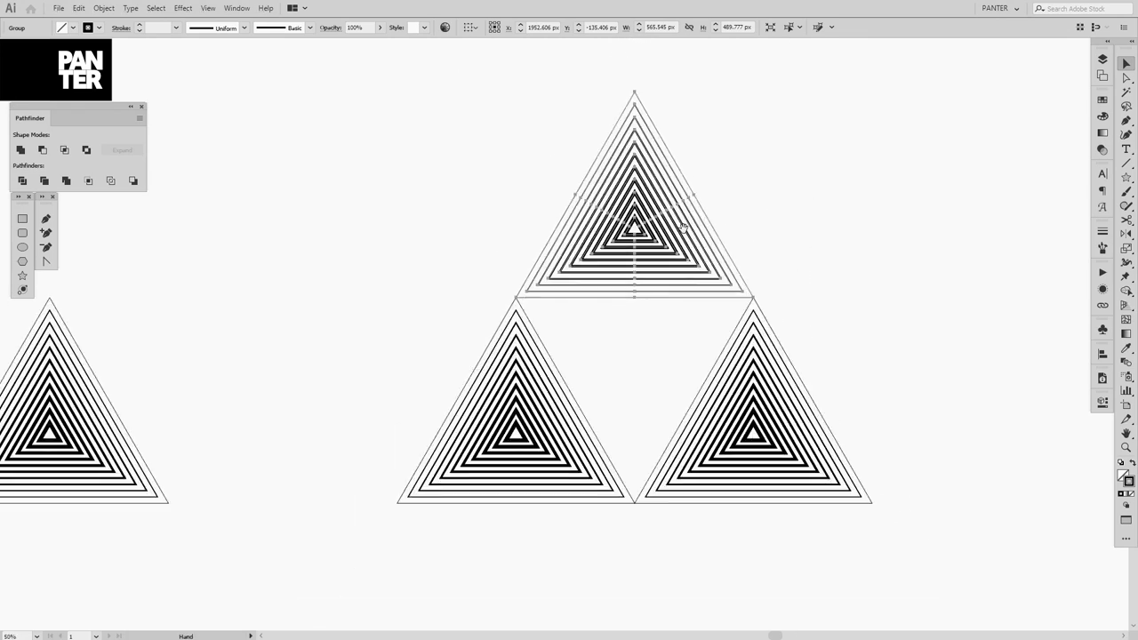
{"action": "left_click_drag", "start_coordinate": [650, 246], "coordinate": [654, 451]}
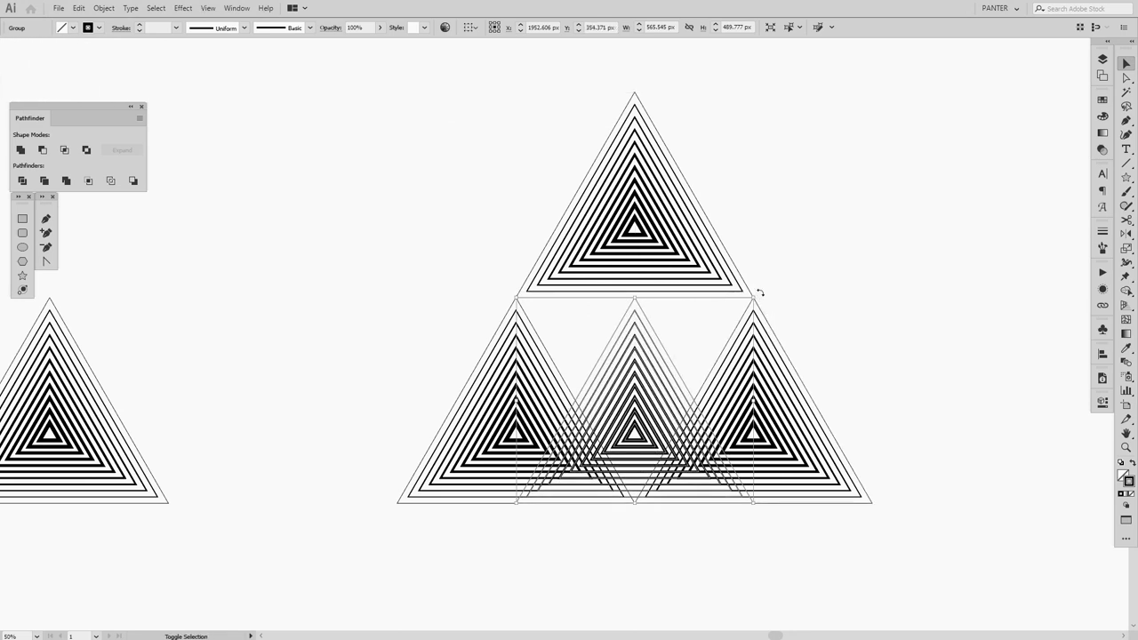
{"action": "left_click_drag", "start_coordinate": [759, 291], "coordinate": [512, 529]}
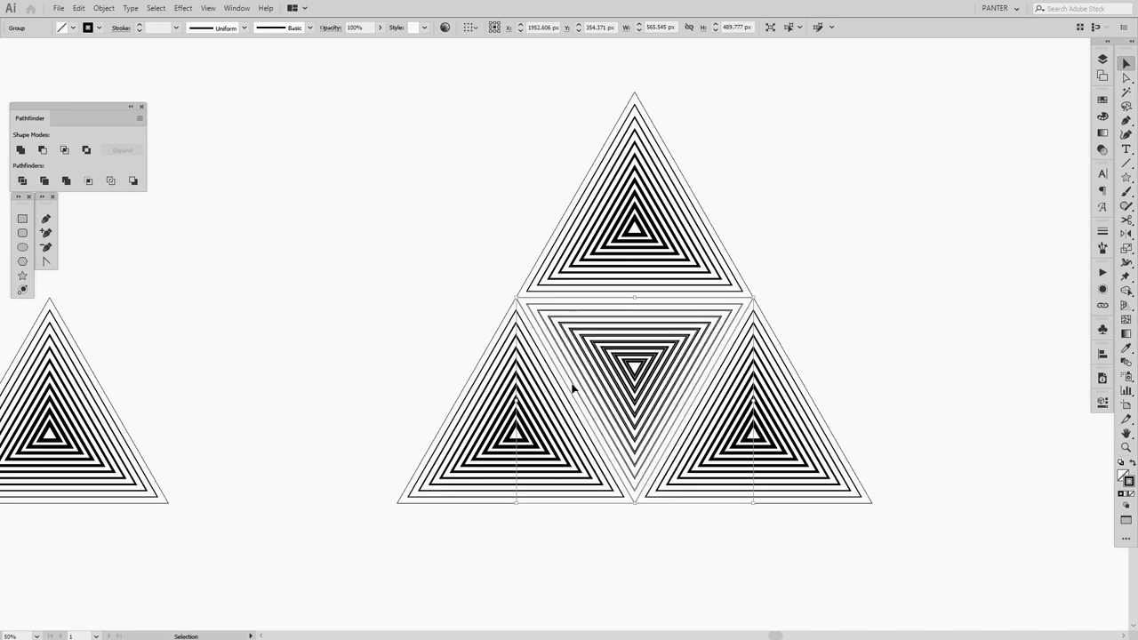
Step: Isolate the inverted central group, reduce its innermost triangle's stroke weight to 1 pt and leave isolation mode
{"action": "scroll", "coordinate": [574, 388], "scroll_direction": "up", "scroll_amount": 7}
{"action": "scroll", "coordinate": [437, 189], "scroll_direction": "down", "scroll_amount": 4}
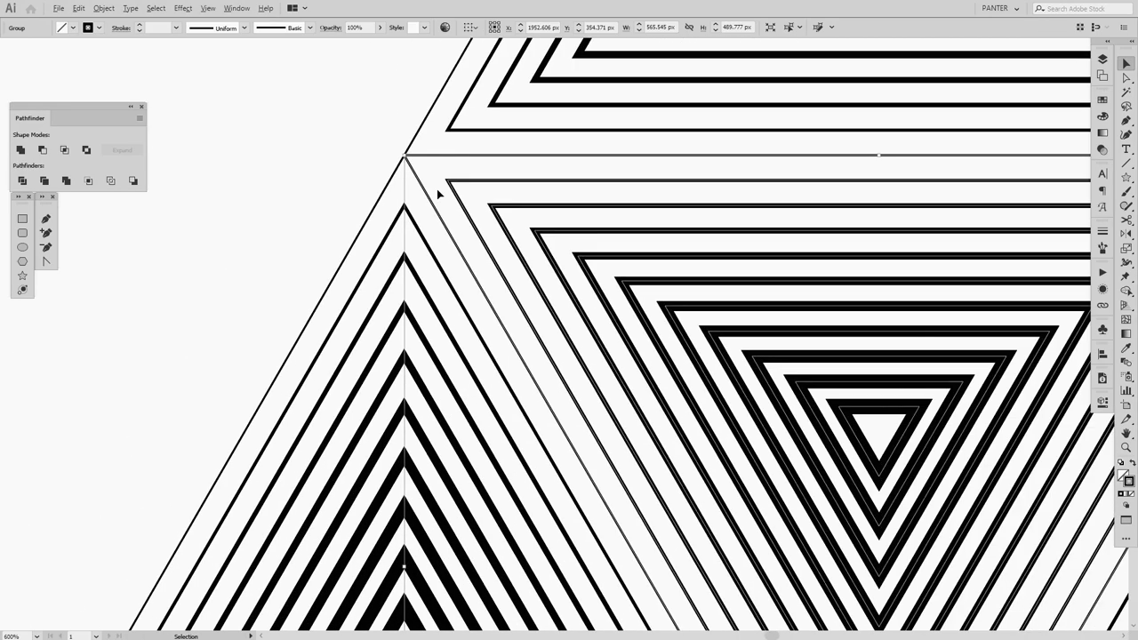
{"action": "scroll", "coordinate": [623, 291], "scroll_direction": "up", "scroll_amount": 2}
{"action": "scroll", "coordinate": [623, 291], "scroll_direction": "down", "scroll_amount": 3}
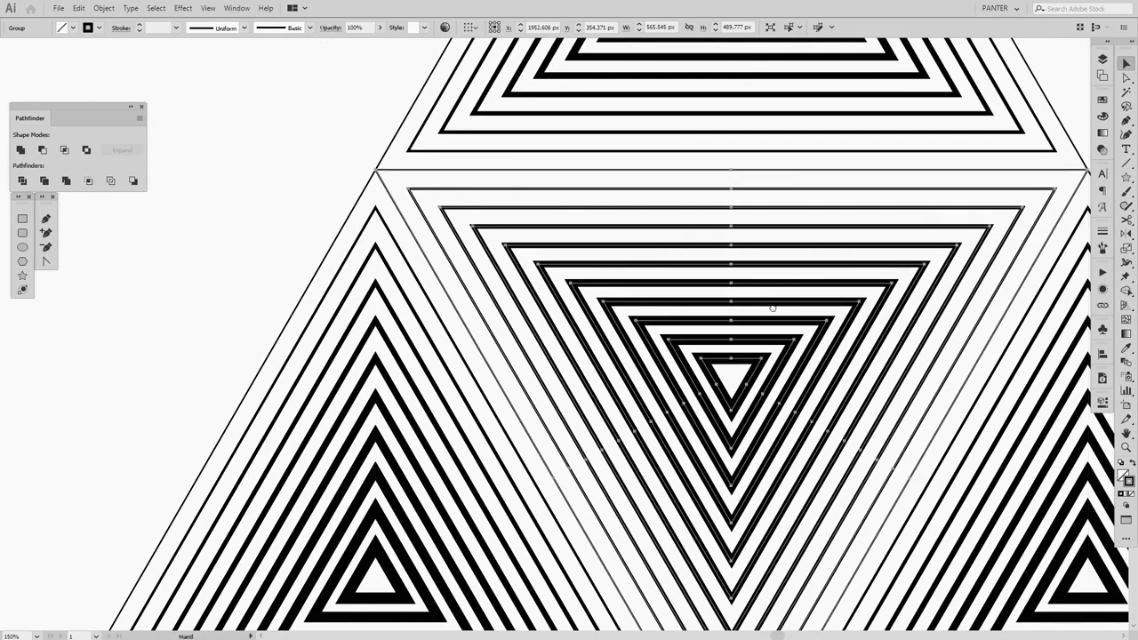
{"action": "scroll", "coordinate": [681, 317], "scroll_direction": "up", "scroll_amount": 1}
{"action": "double_click", "coordinate": [658, 330]}
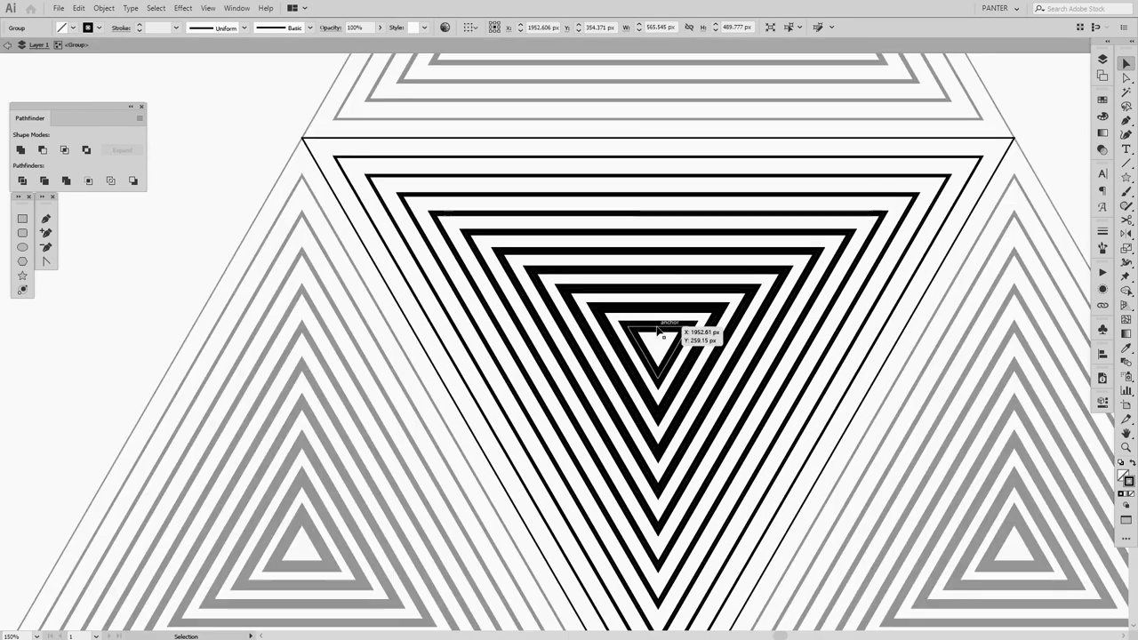
{"action": "left_click", "coordinate": [658, 330]}
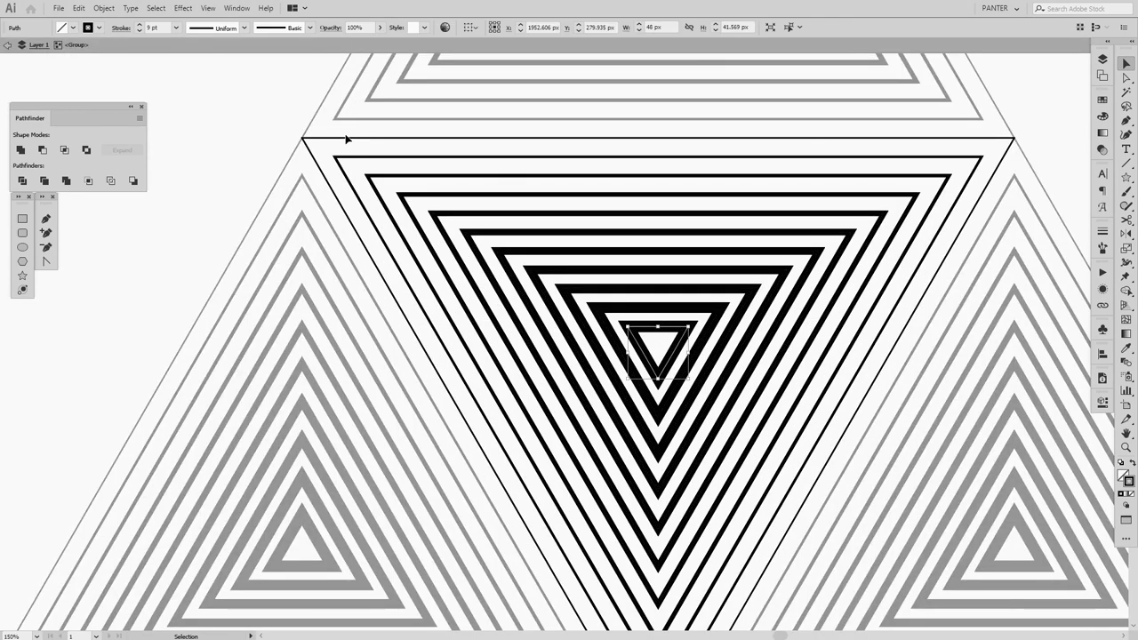
{"action": "left_click", "coordinate": [346, 139]}
{"action": "left_click", "coordinate": [658, 326]}
{"action": "key", "text": "Down"}
{"action": "key", "text": "Down"}
{"action": "key", "text": "Down"}
{"action": "key", "text": "Down"}
{"action": "key", "text": "Down"}
{"action": "key", "text": "Down"}
{"action": "key", "text": "Down"}
{"action": "key", "text": "Down"}
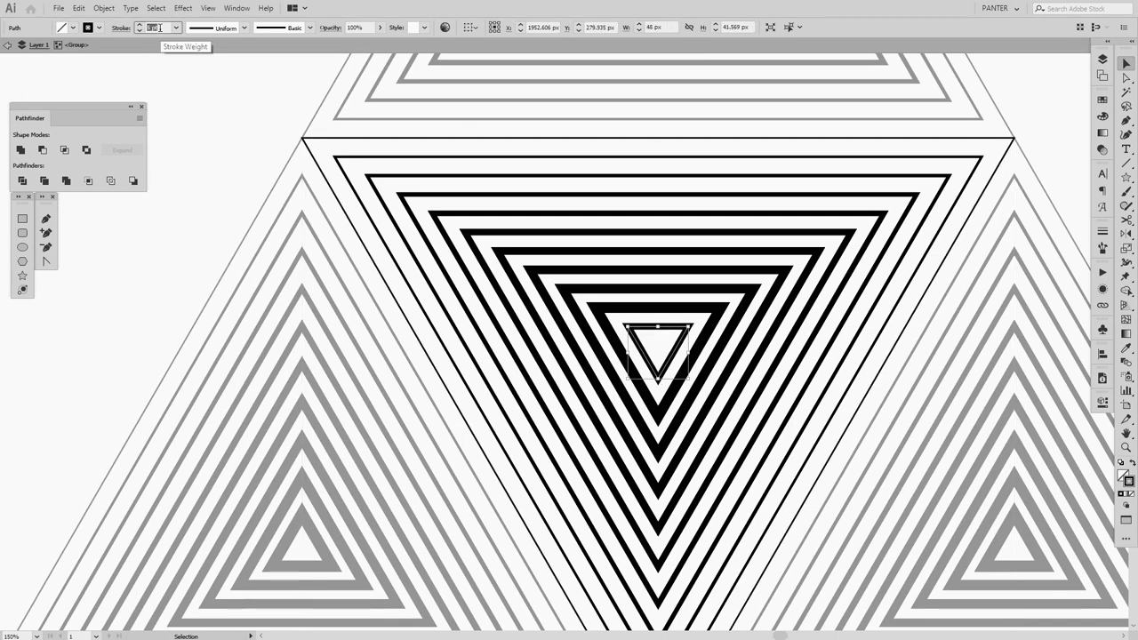
{"action": "double_click", "coordinate": [253, 165]}
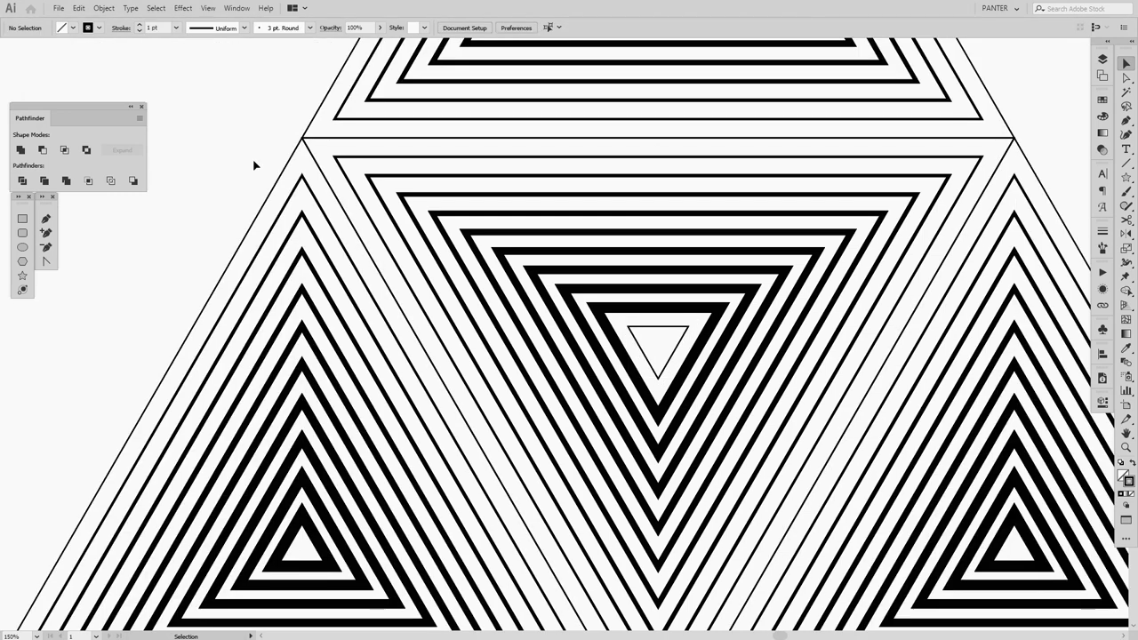
Step: Delete the inverted striped triangle from the central gap
{"action": "left_click", "coordinate": [617, 348]}
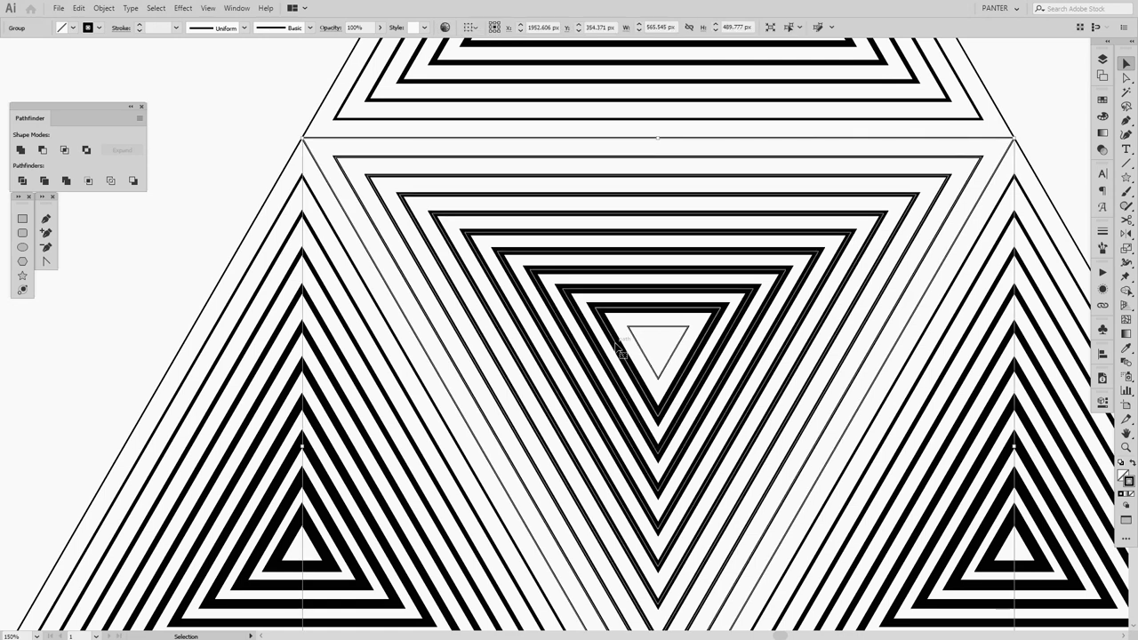
{"action": "scroll", "coordinate": [617, 347], "scroll_direction": "down", "scroll_amount": 4}
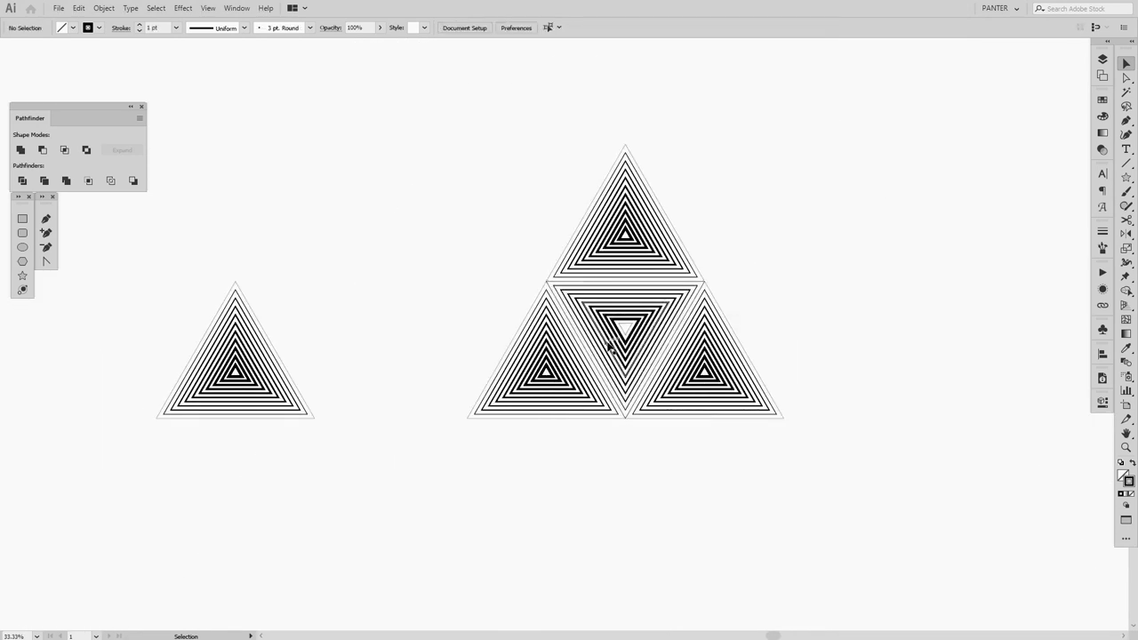
{"action": "key", "text": "Delete"}
Step: Duplicate the original unexpanded blend to an empty area on the far side of the three-triangle arrangement
{"action": "left_click_drag", "start_coordinate": [369, 260], "coordinate": [518, 287]}
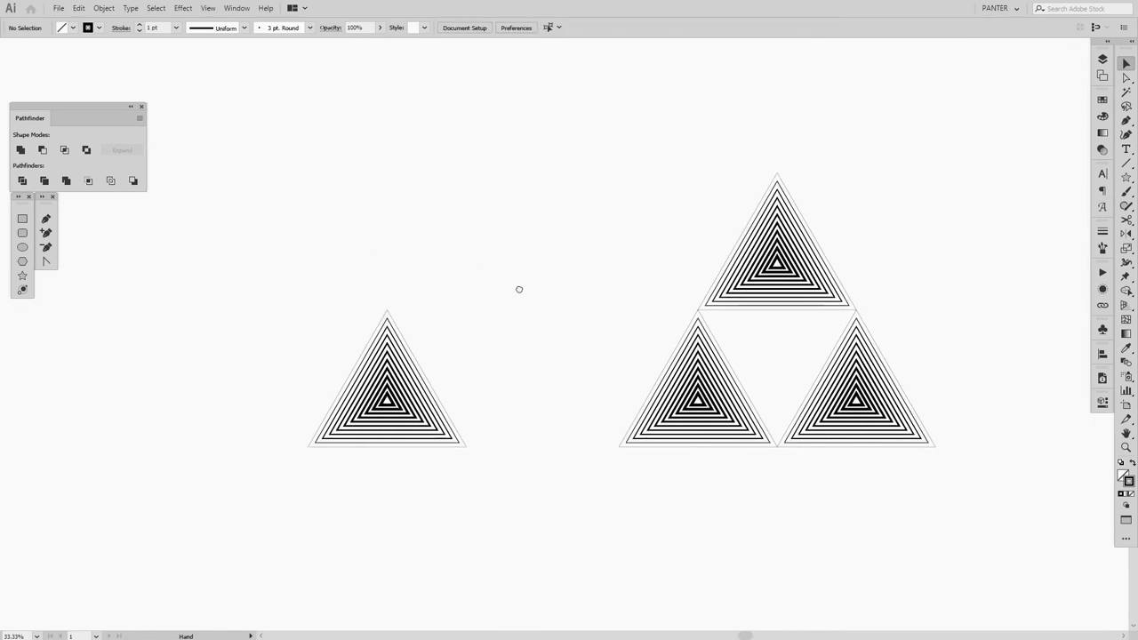
{"action": "left_click", "coordinate": [396, 408]}
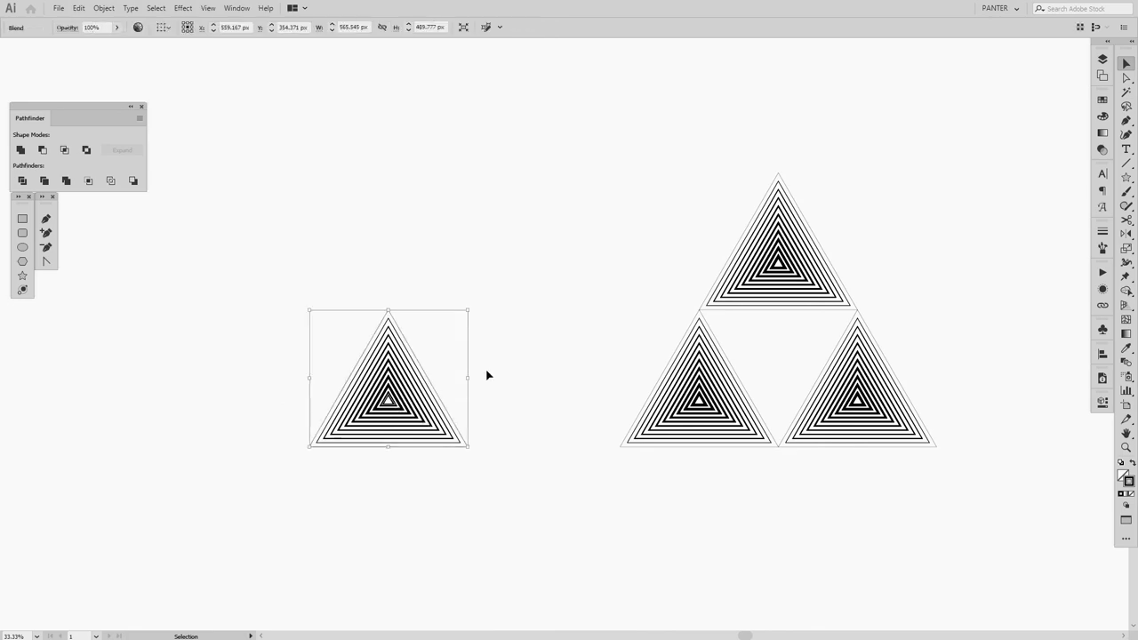
{"action": "left_click", "coordinate": [511, 351]}
{"action": "scroll", "coordinate": [694, 404], "scroll_direction": "up", "scroll_amount": 2}
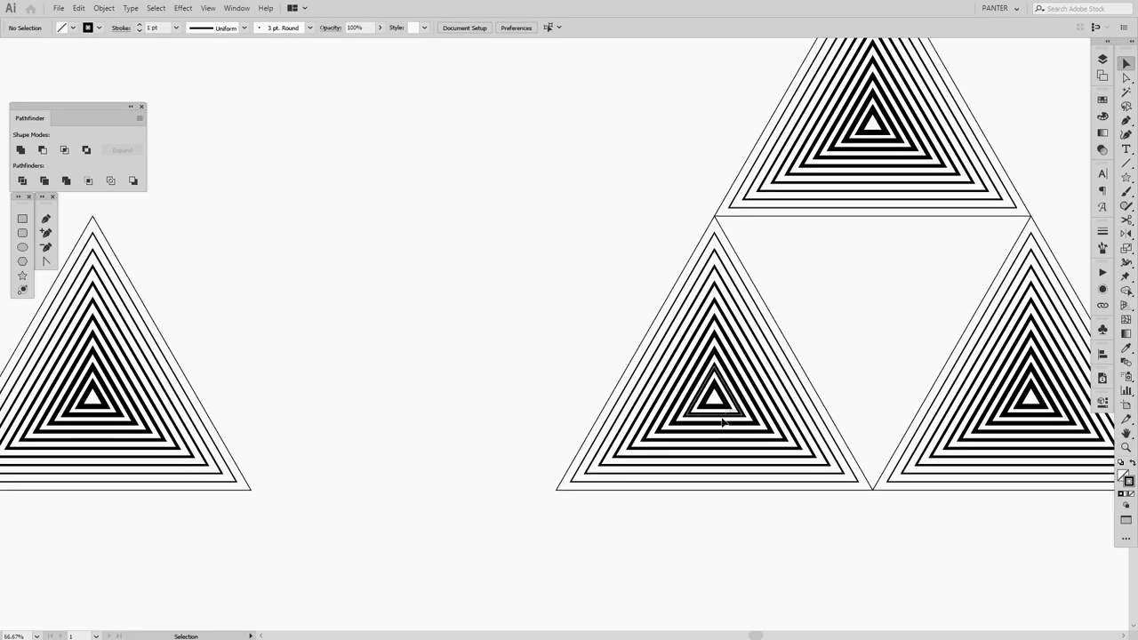
{"action": "scroll", "coordinate": [292, 341], "scroll_direction": "down", "scroll_amount": 2}
{"action": "left_click_drag", "start_coordinate": [297, 300], "coordinate": [125, 433]}
{"action": "left_click_drag", "start_coordinate": [307, 368], "coordinate": [278, 423]}
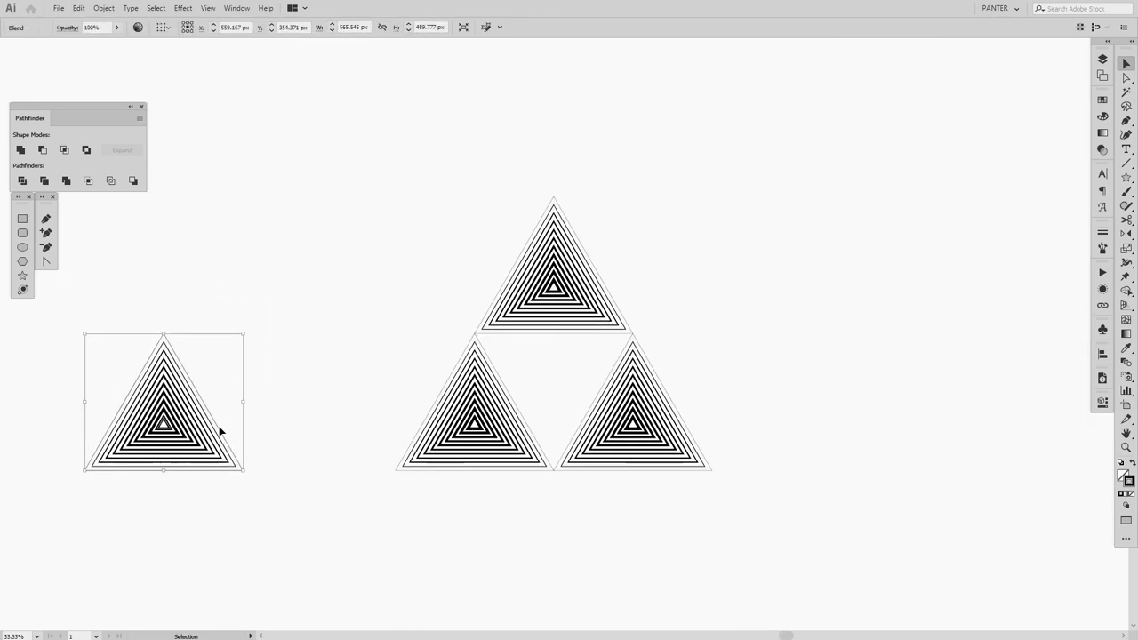
{"action": "scroll", "coordinate": [173, 427], "scroll_direction": "up", "scroll_amount": 1}
{"action": "scroll", "coordinate": [113, 419], "scroll_direction": "up", "scroll_amount": 1}
{"action": "scroll", "coordinate": [149, 432], "scroll_direction": "down", "scroll_amount": 2}
{"action": "scroll", "coordinate": [154, 427], "scroll_direction": "up", "scroll_amount": 2}
{"action": "scroll", "coordinate": [203, 447], "scroll_direction": "down", "scroll_amount": 2}
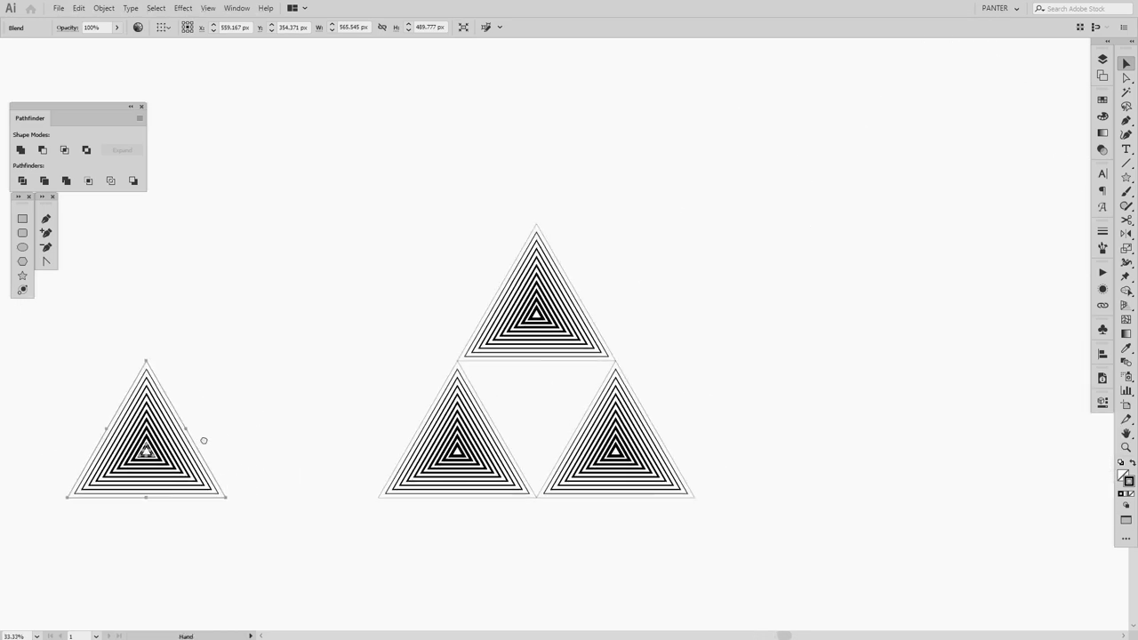
{"action": "left_click_drag", "start_coordinate": [150, 464], "coordinate": [694, 409]}
Step: Isolate the new blend copy, set its inner triangle's stroke weight to 1 pt and leave isolation mode
{"action": "scroll", "coordinate": [908, 441], "scroll_direction": "up", "scroll_amount": 2}
{"action": "scroll", "coordinate": [693, 409], "scroll_direction": "up", "scroll_amount": 2}
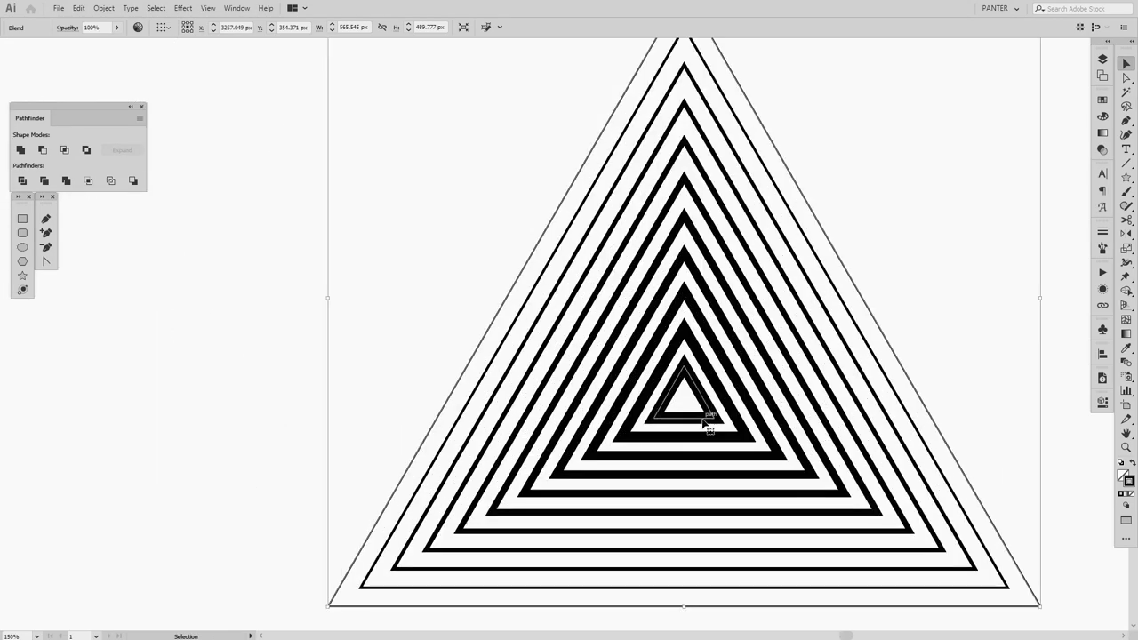
{"action": "double_click", "coordinate": [702, 420]}
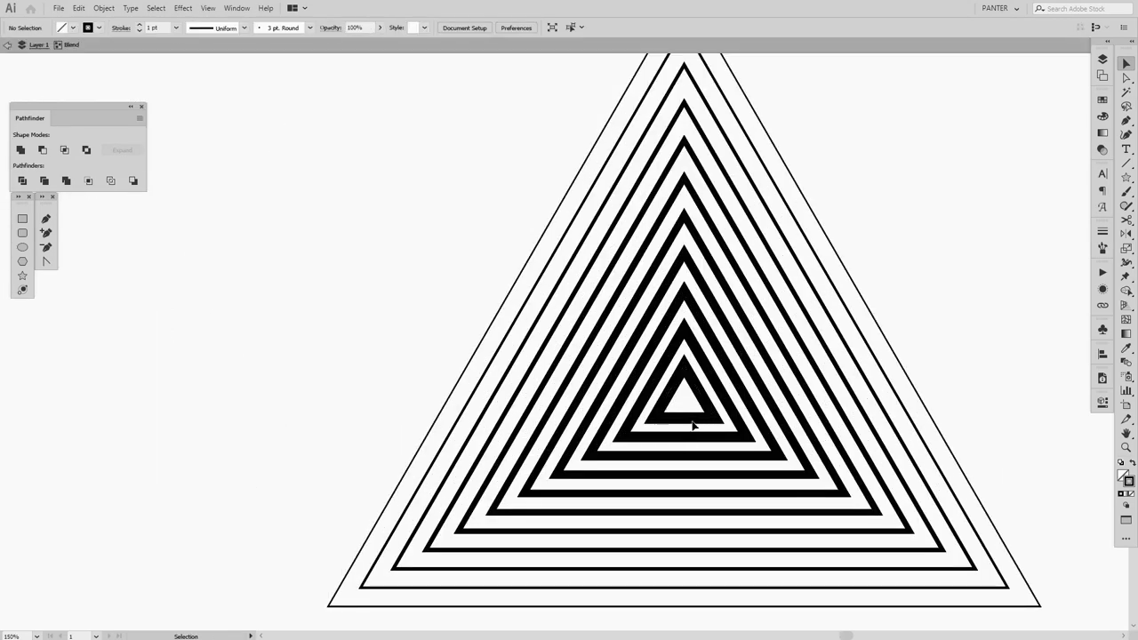
{"action": "left_click", "coordinate": [695, 421]}
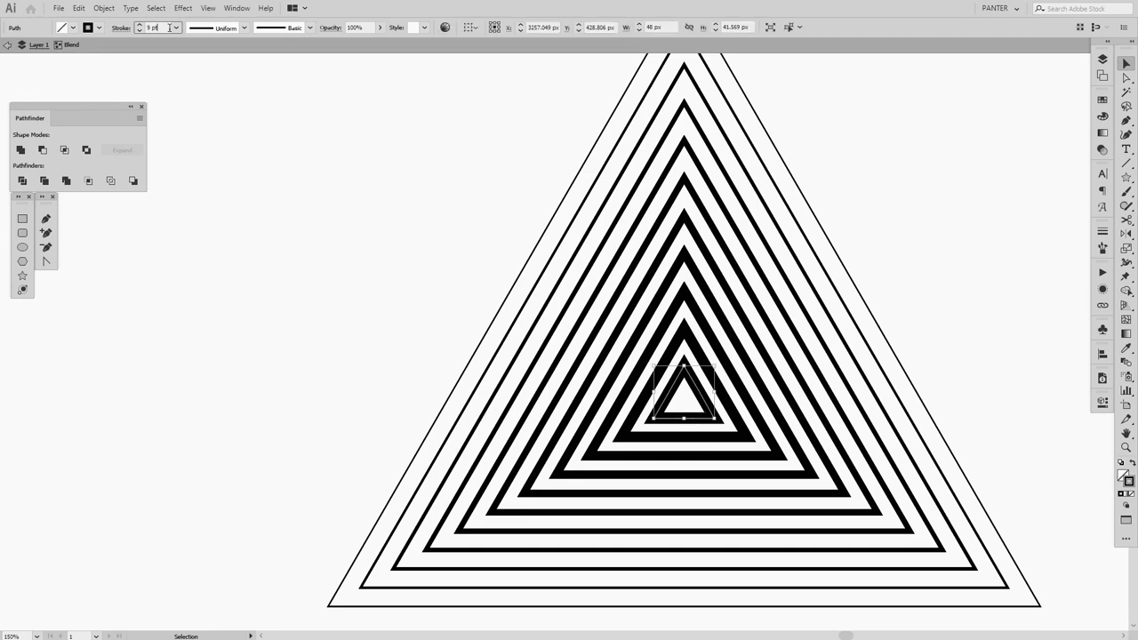
{"action": "key", "text": "Return"}
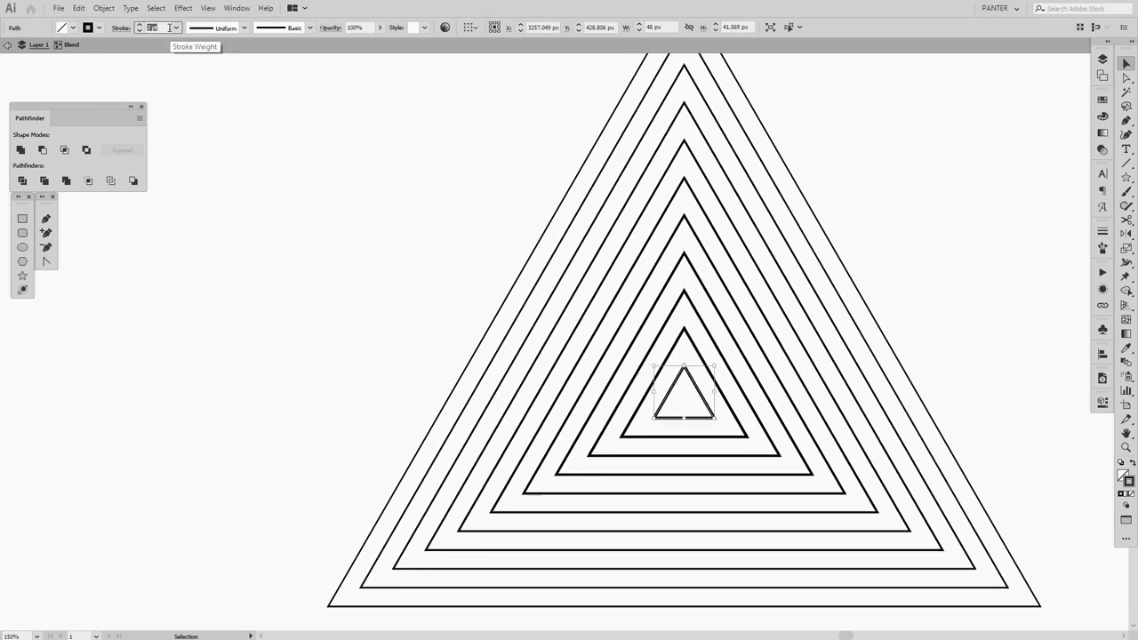
{"action": "left_click", "coordinate": [284, 221]}
{"action": "key", "text": "Escape"}
{"action": "scroll", "coordinate": [343, 239], "scroll_direction": "down", "scroll_amount": 2}
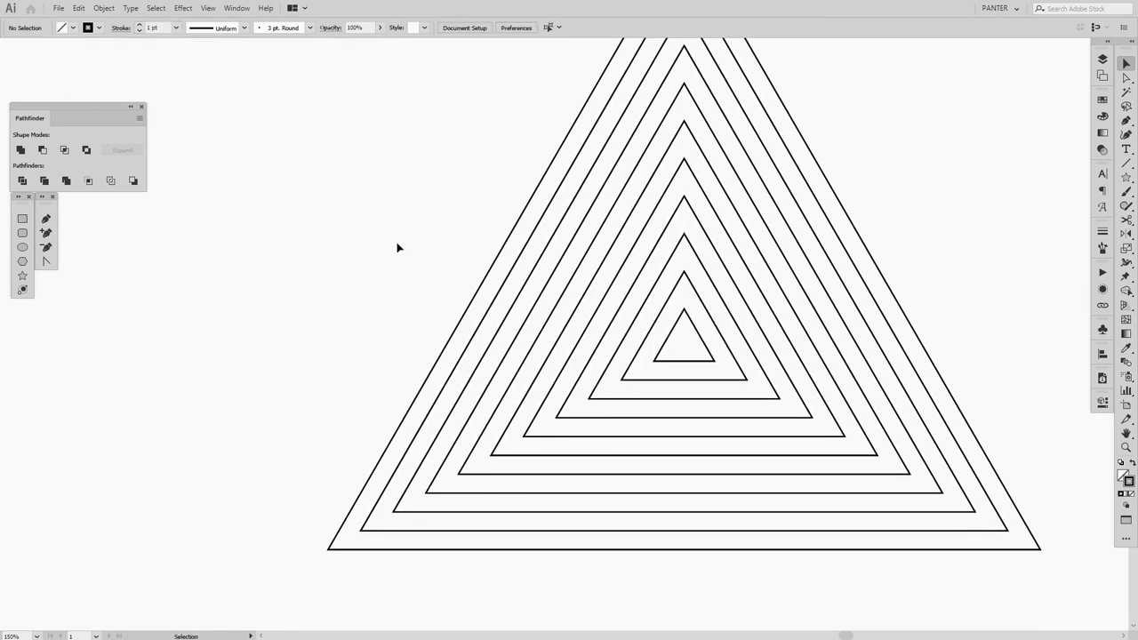
Step: Rotate the thin-lined blend 180° and fit it into the central gap between the three striped triangles
{"action": "scroll", "coordinate": [397, 248], "scroll_direction": "down", "scroll_amount": 4}
{"action": "left_click_drag", "start_coordinate": [398, 247], "coordinate": [678, 359]}
{"action": "left_click_drag", "start_coordinate": [221, 360], "coordinate": [343, 359]}
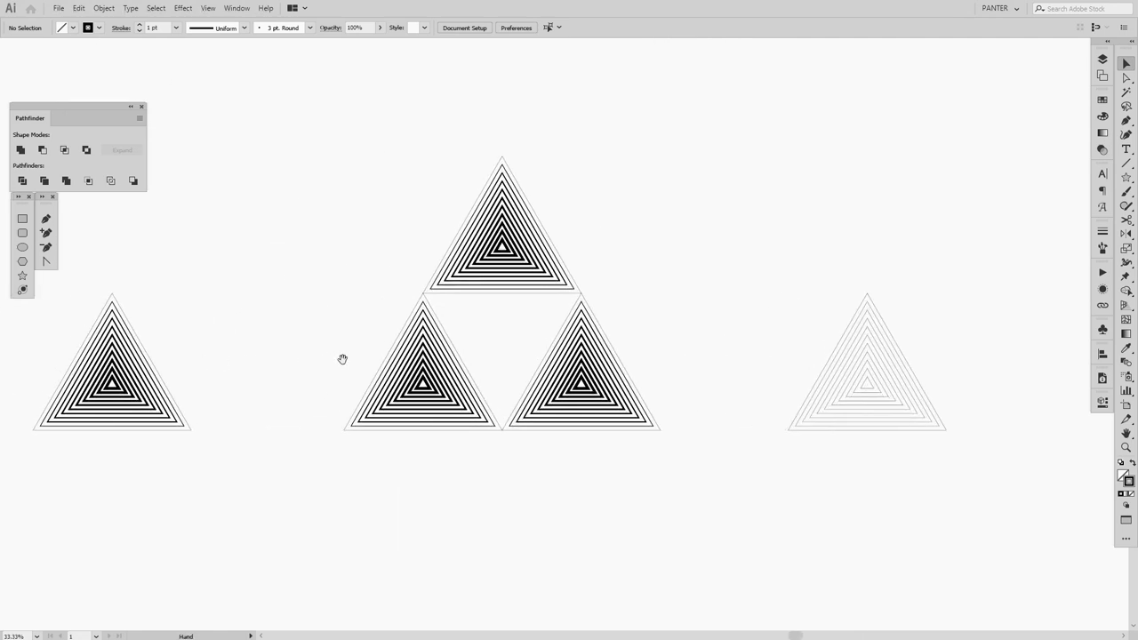
{"action": "scroll", "coordinate": [711, 363], "scroll_direction": "up", "scroll_amount": 1}
{"action": "left_click_drag", "start_coordinate": [1015, 468], "coordinate": [1018, 464]}
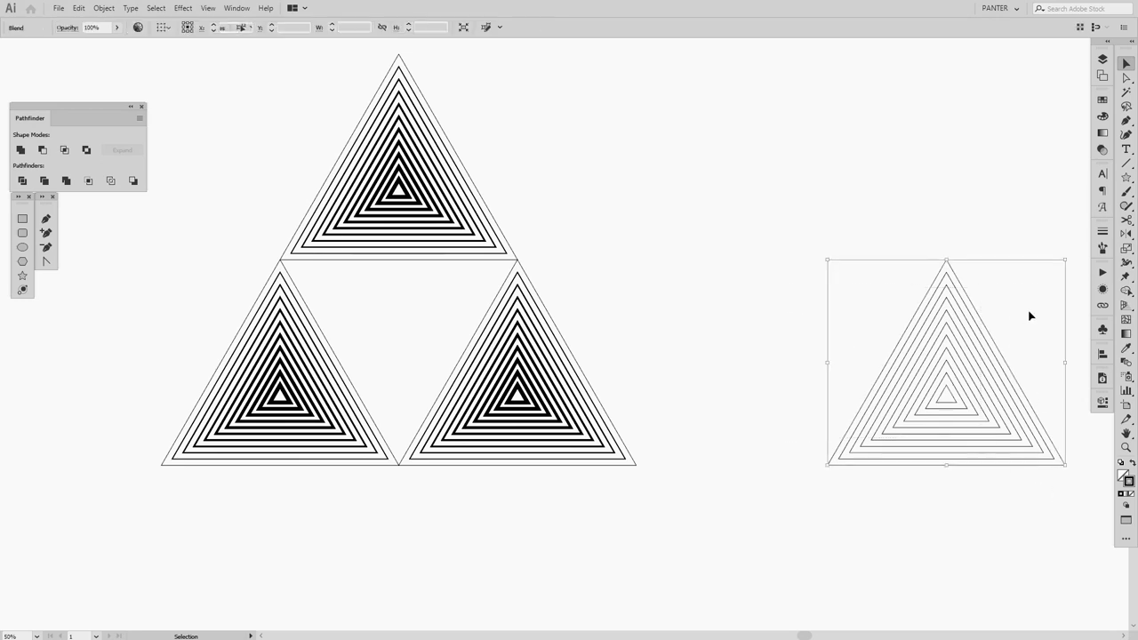
{"action": "left_click_drag", "start_coordinate": [1070, 256], "coordinate": [734, 283]}
{"action": "left_click_drag", "start_coordinate": [708, 339], "coordinate": [726, 458]}
{"action": "left_click_drag", "start_coordinate": [850, 306], "coordinate": [303, 292]}
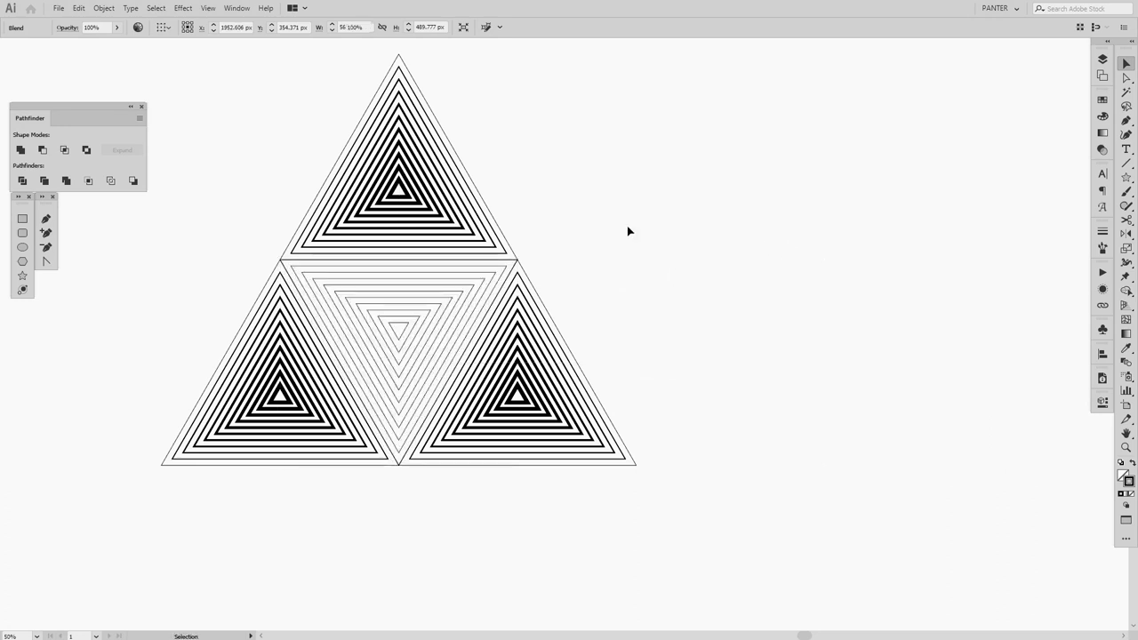
{"action": "left_click", "coordinate": [627, 231]}
{"action": "left_click_drag", "start_coordinate": [450, 177], "coordinate": [585, 209]}
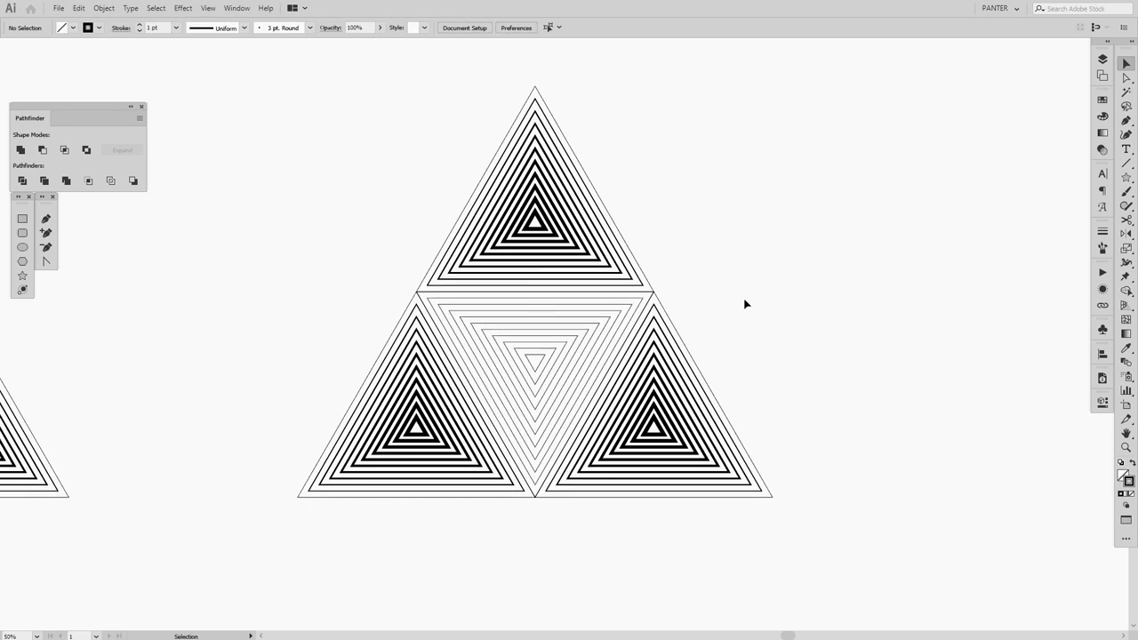